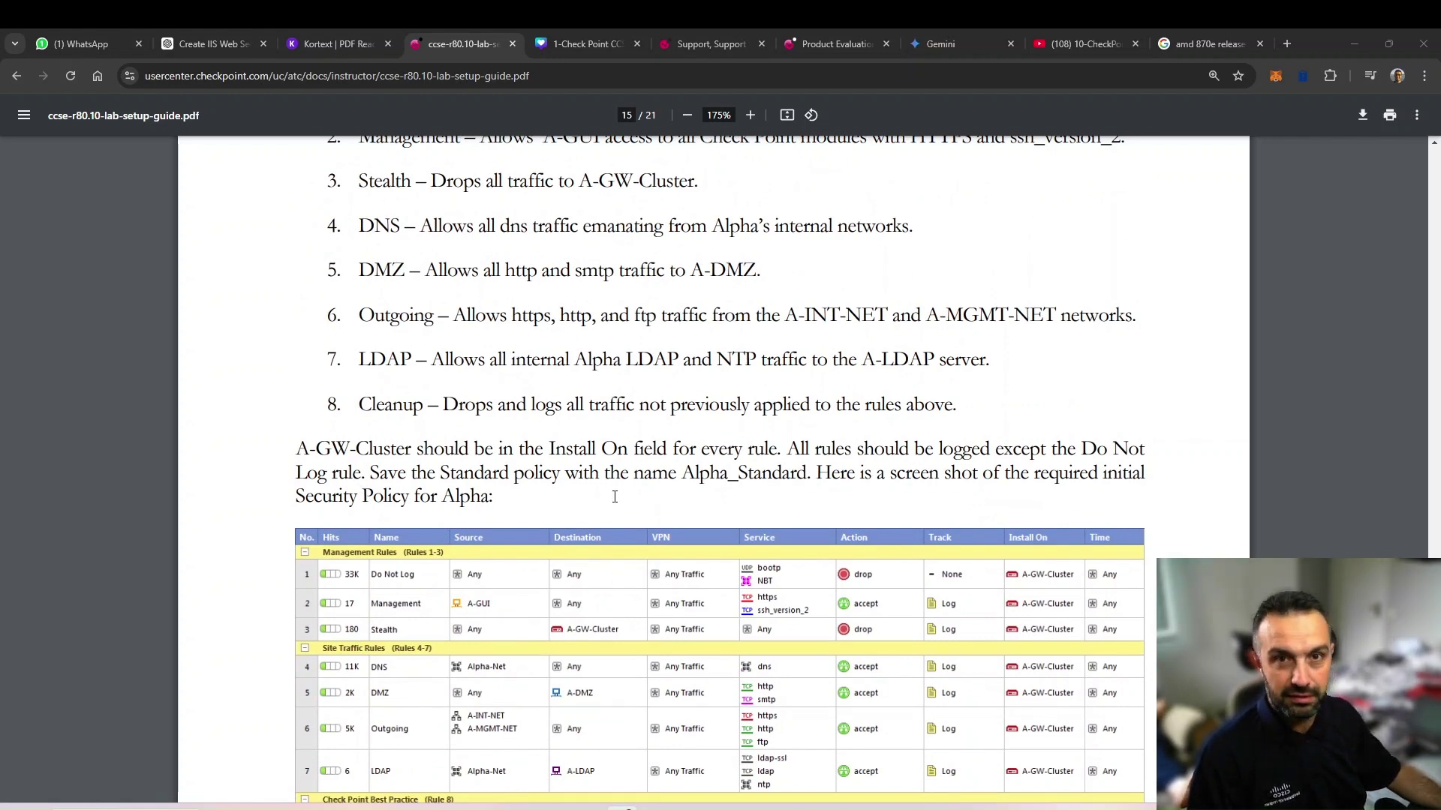
Scroll the lab guide to page 16's required-objects list and highlight the A-GUI entry
scroll(523, 471, down, 4)
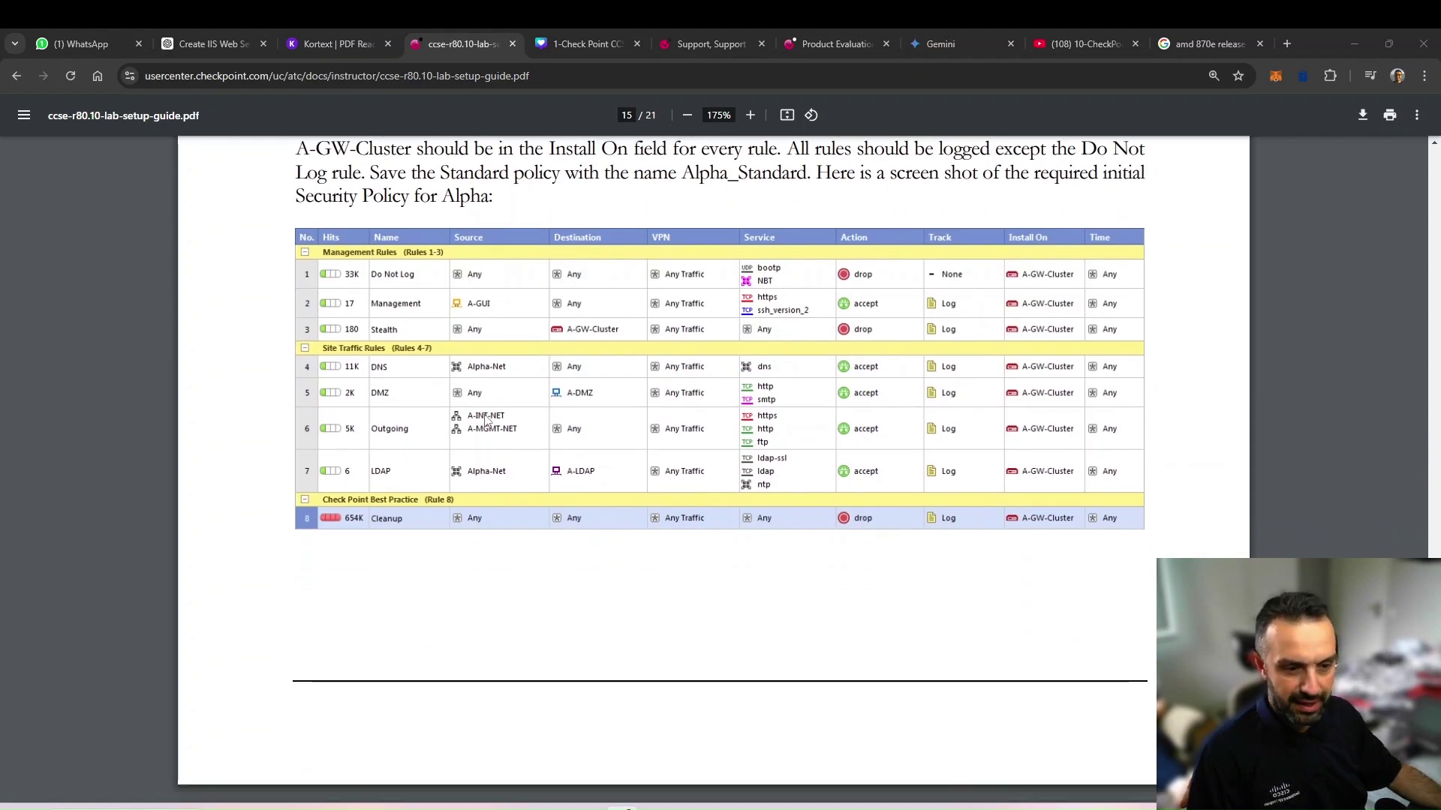
scroll(490, 421, down, 5)
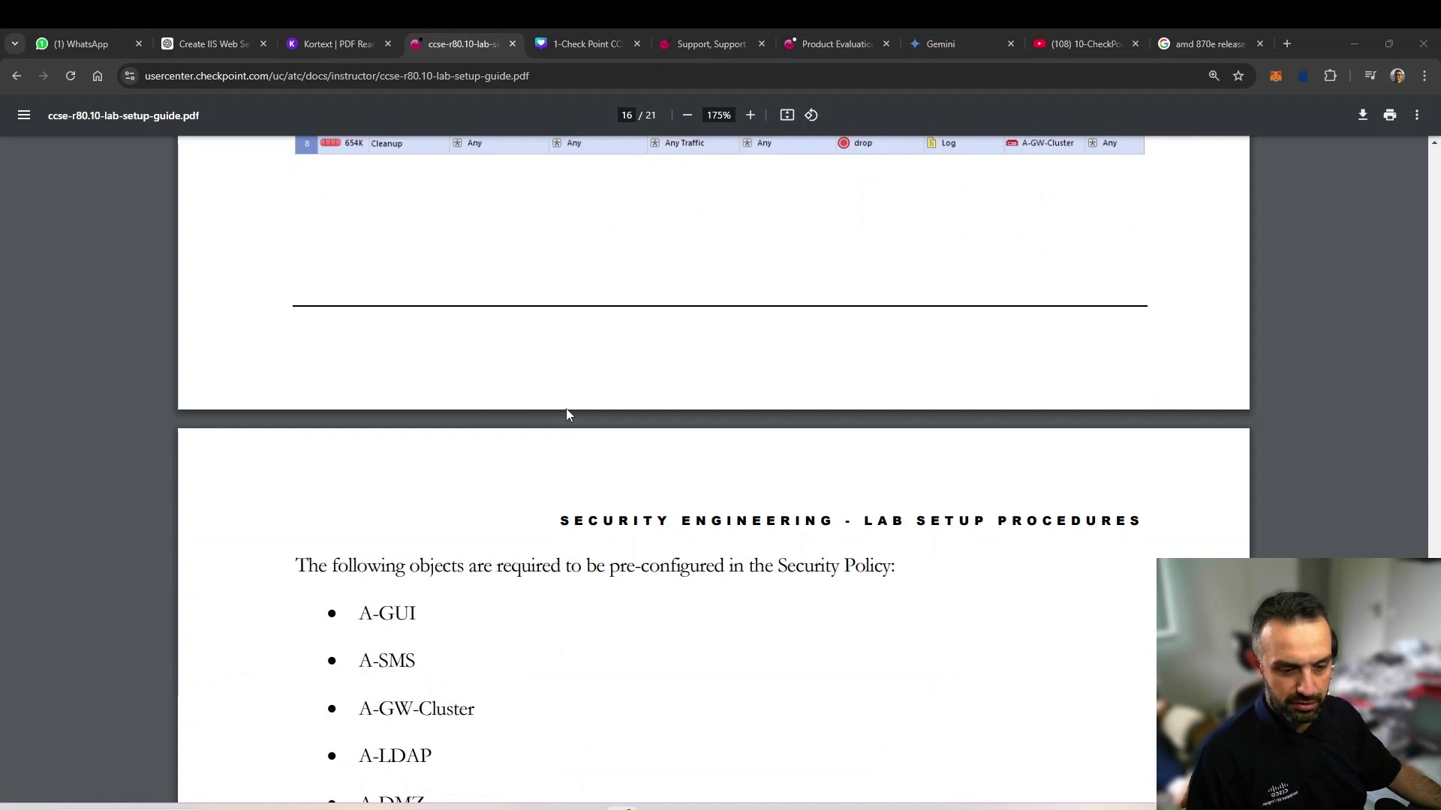
scroll(568, 414, down, 4)
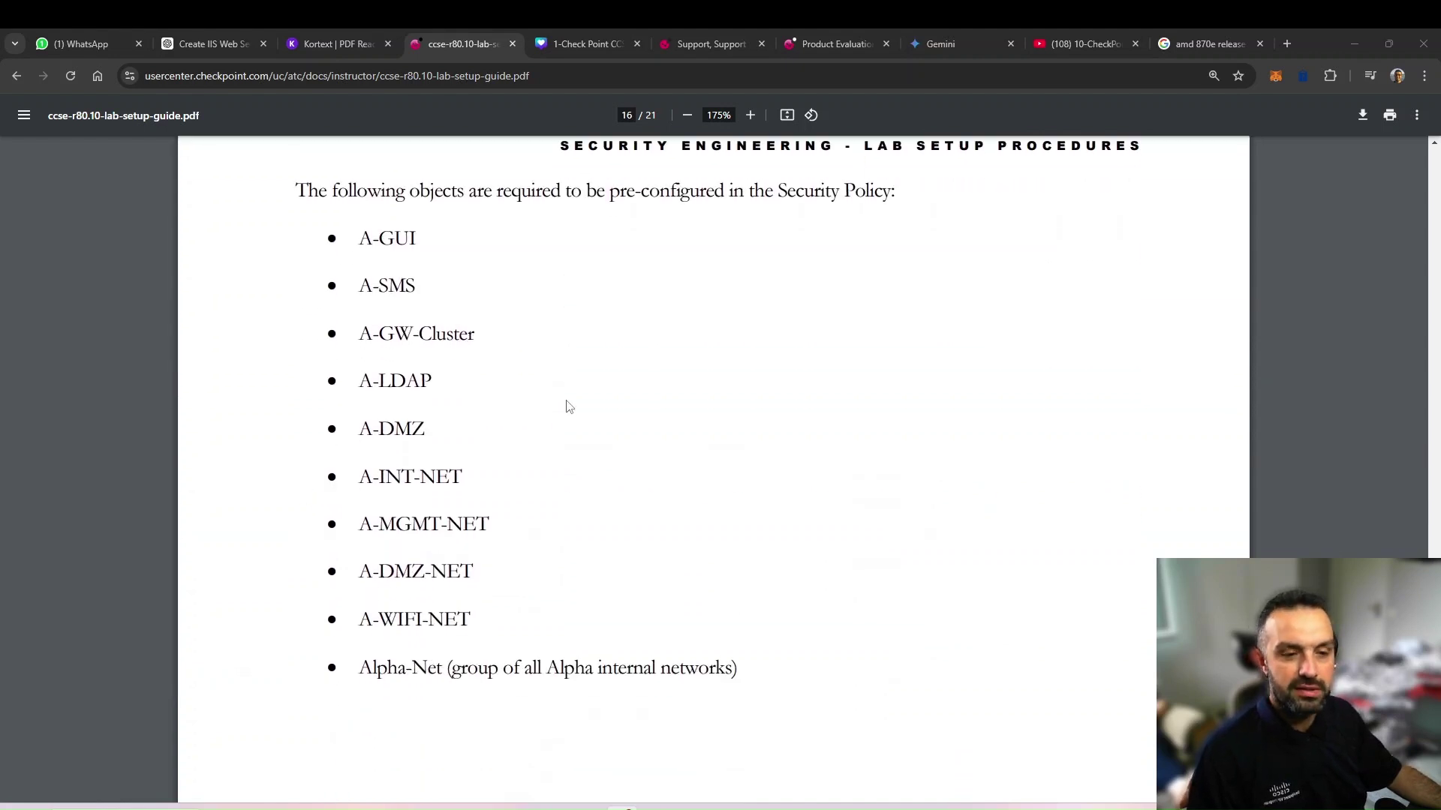
drag(361, 238, 383, 286)
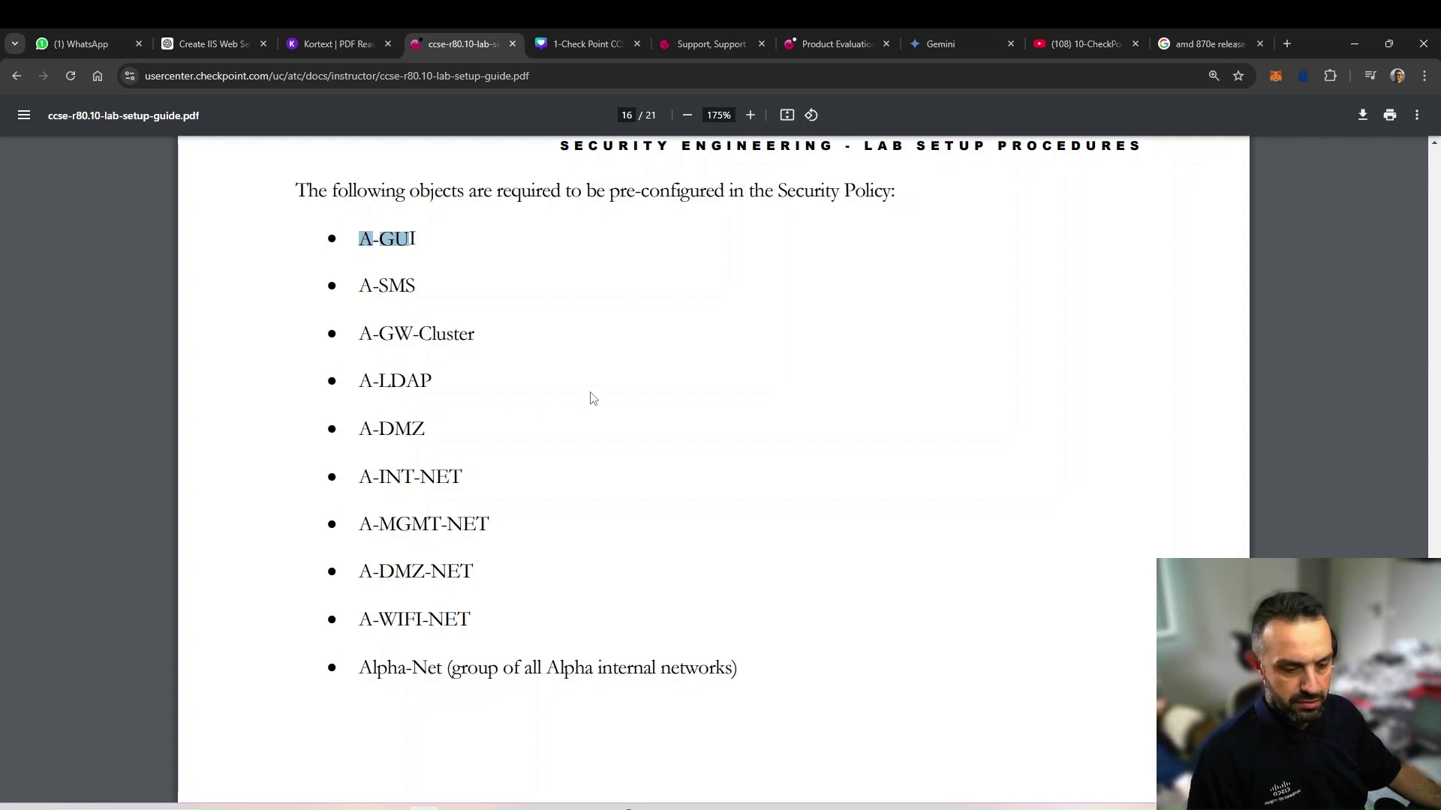
In the SmartConsole VM, start a new host named A-GUI with the IPv4 field ready
mouse_move(421, 809)
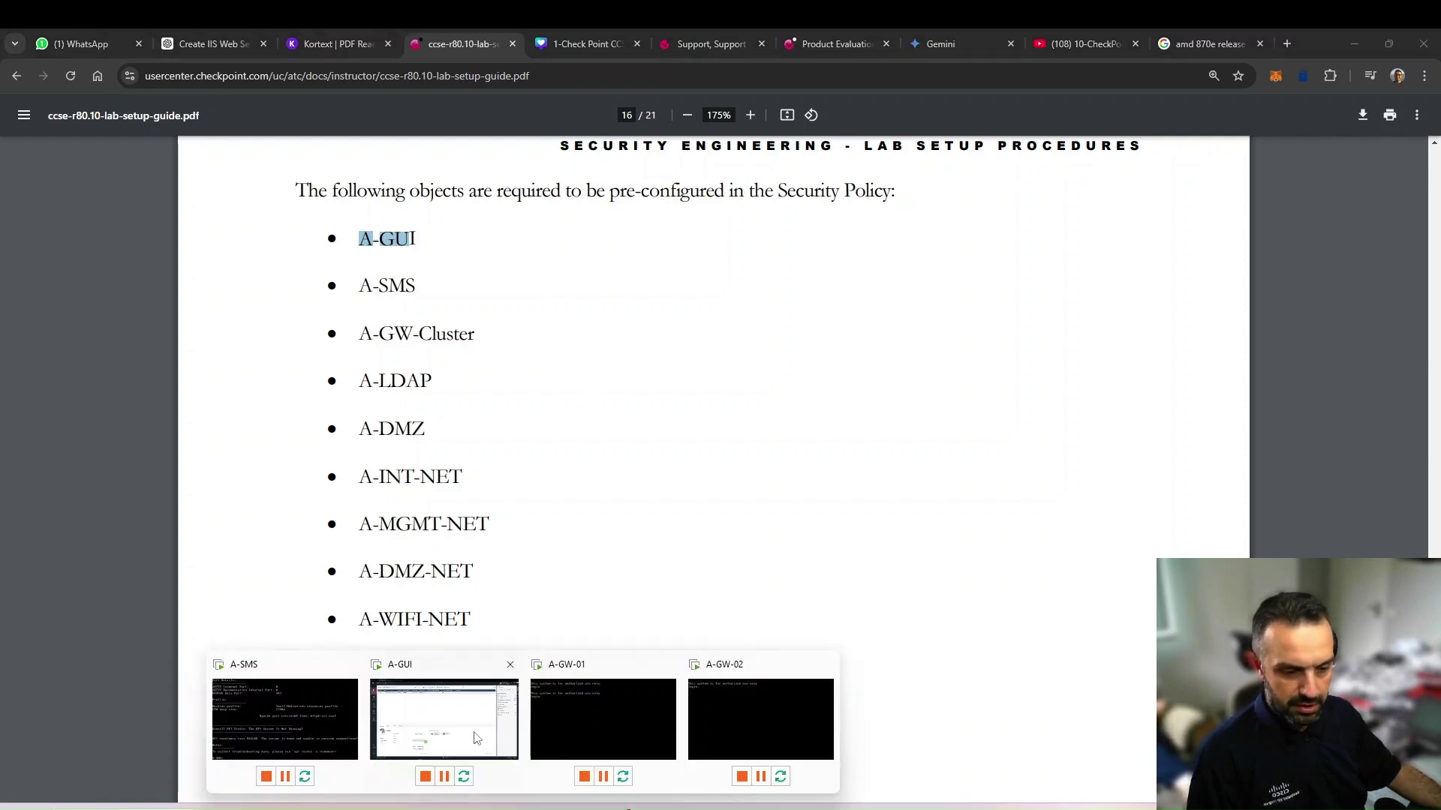
click(474, 738)
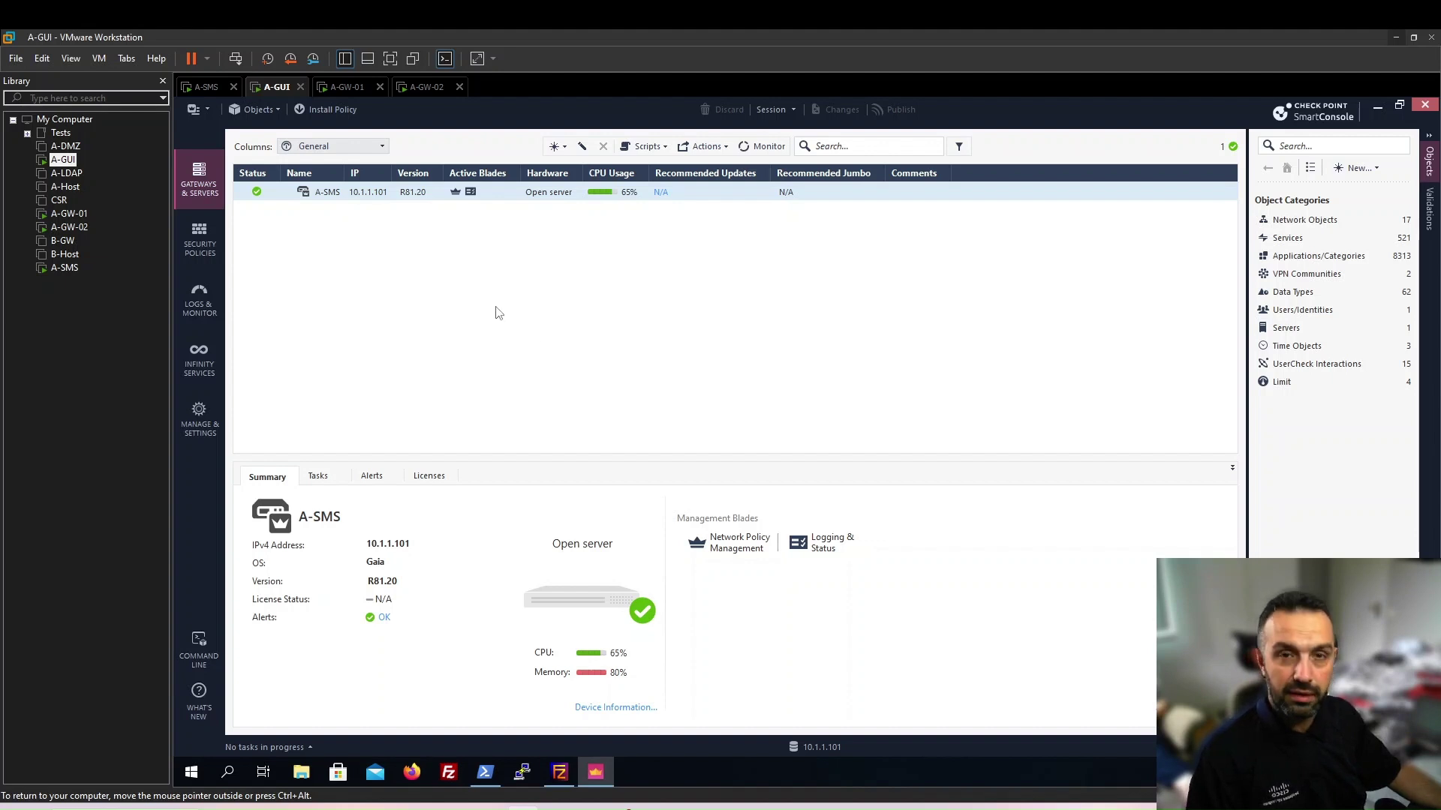
click(1357, 168)
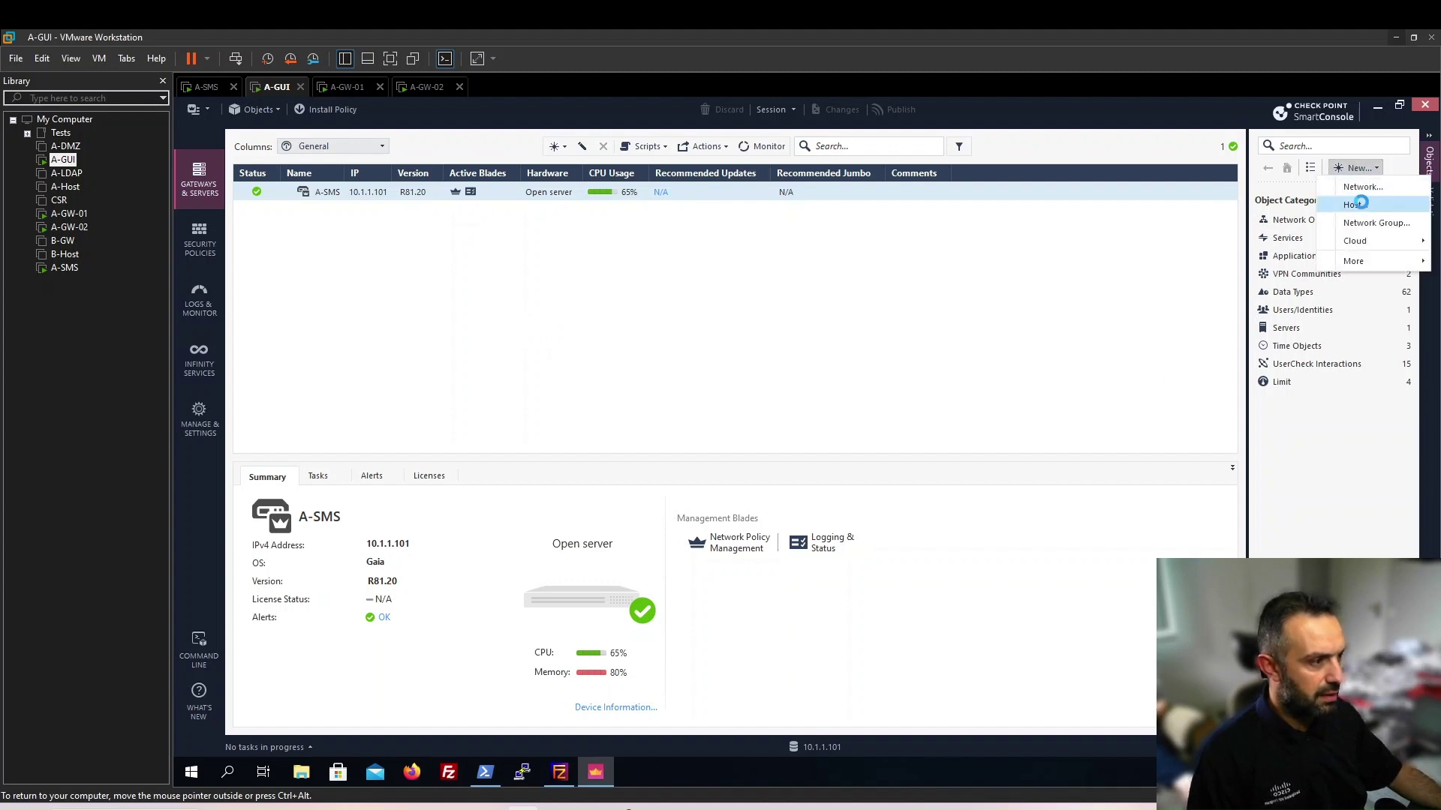
click(1354, 204)
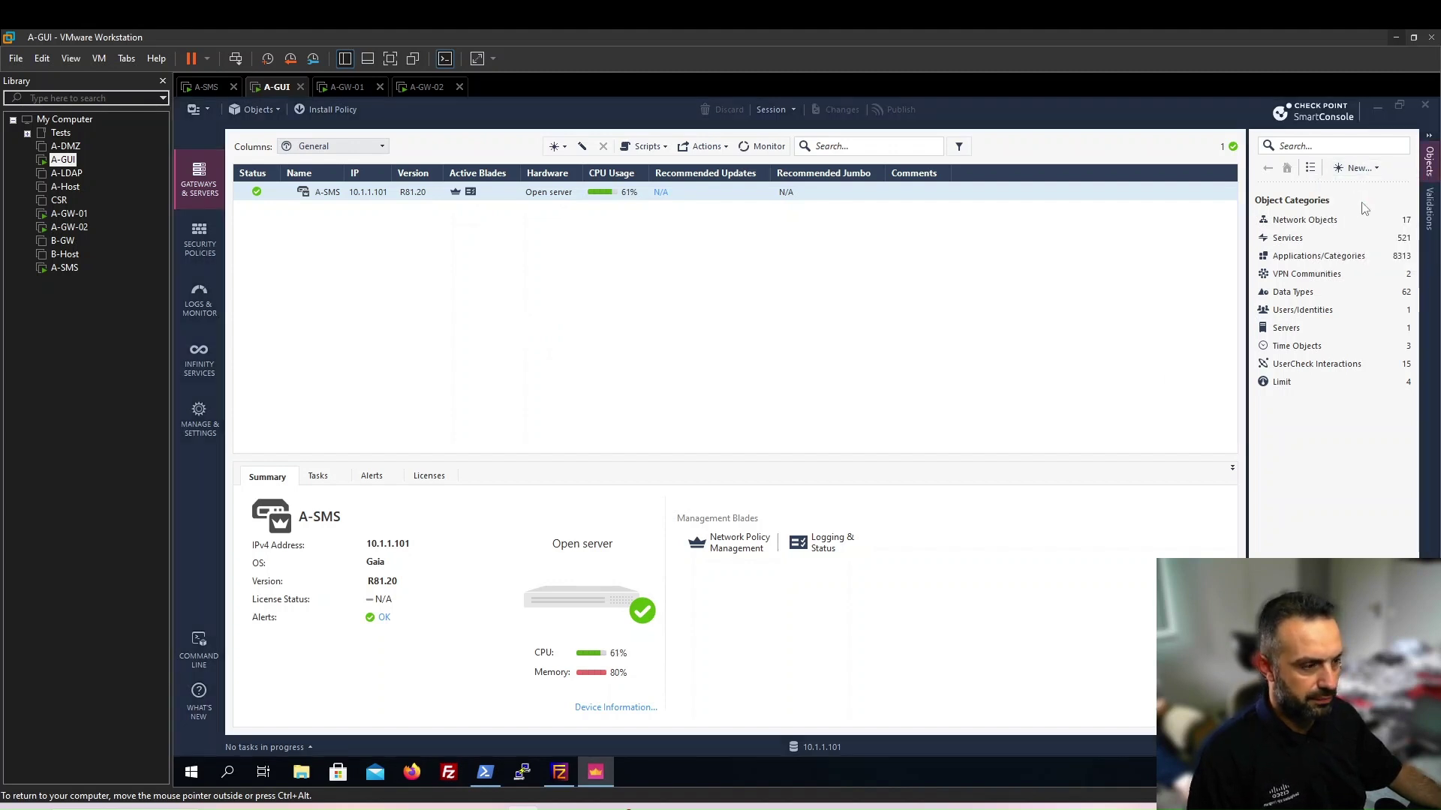
text(A-GUI)
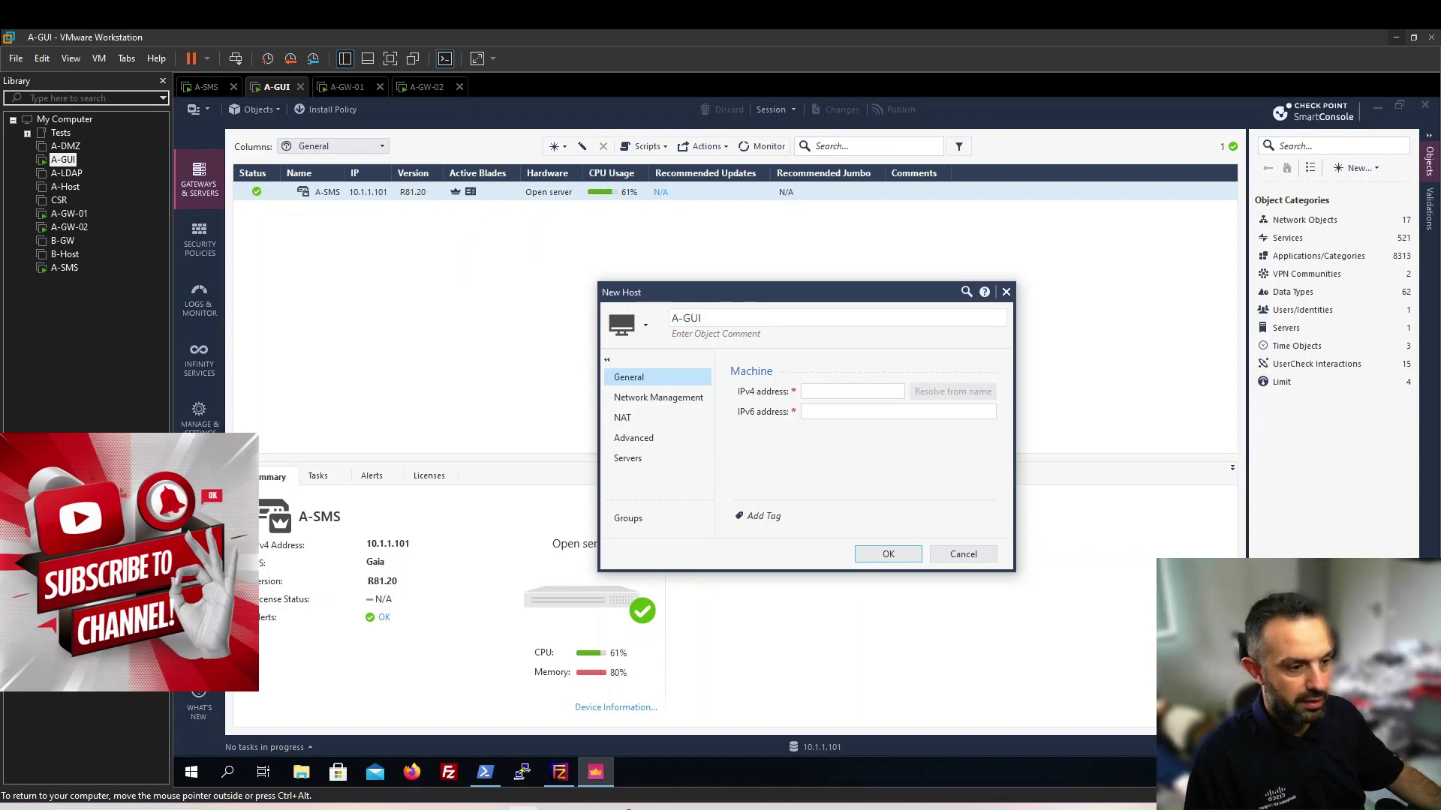
click(838, 391)
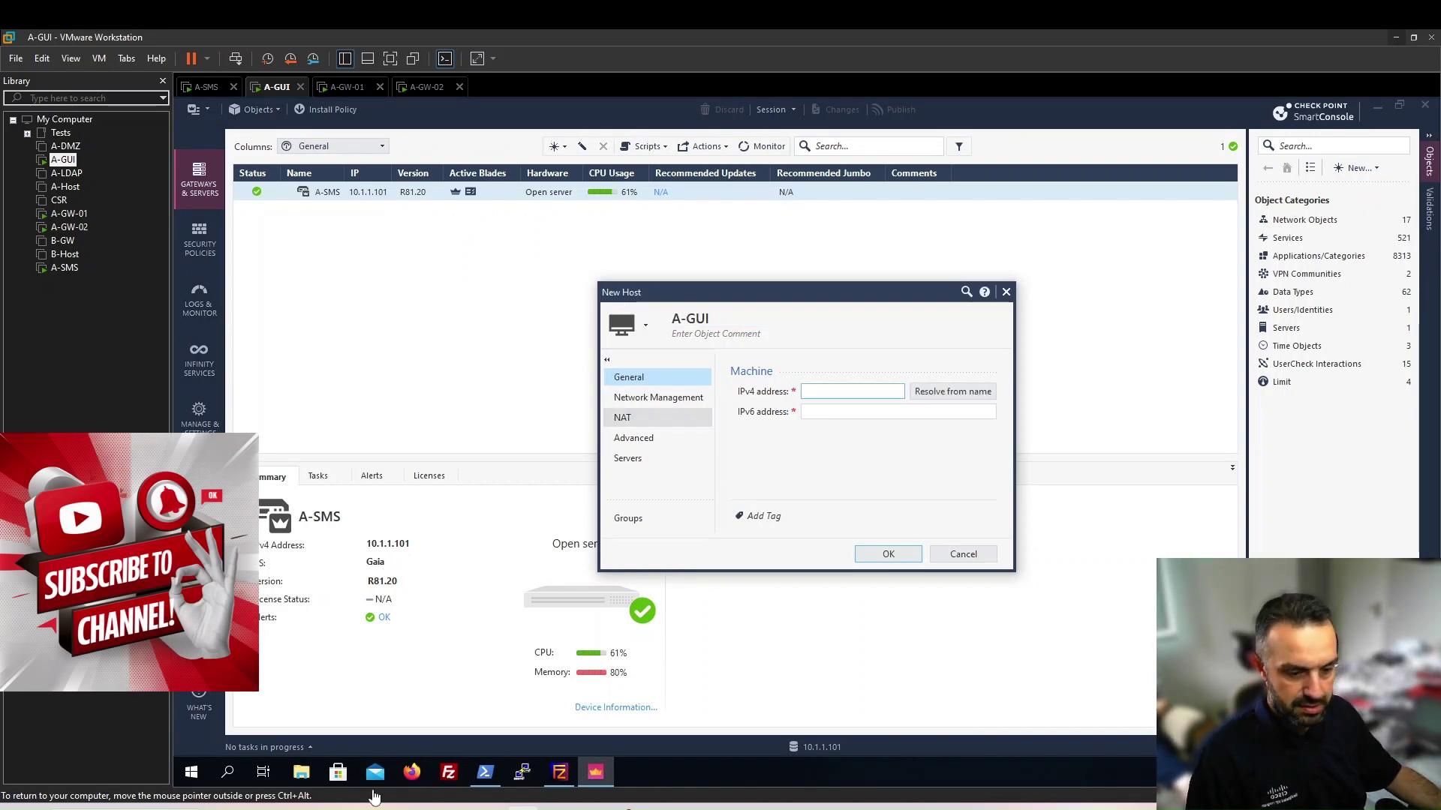
key(alt+Tab)
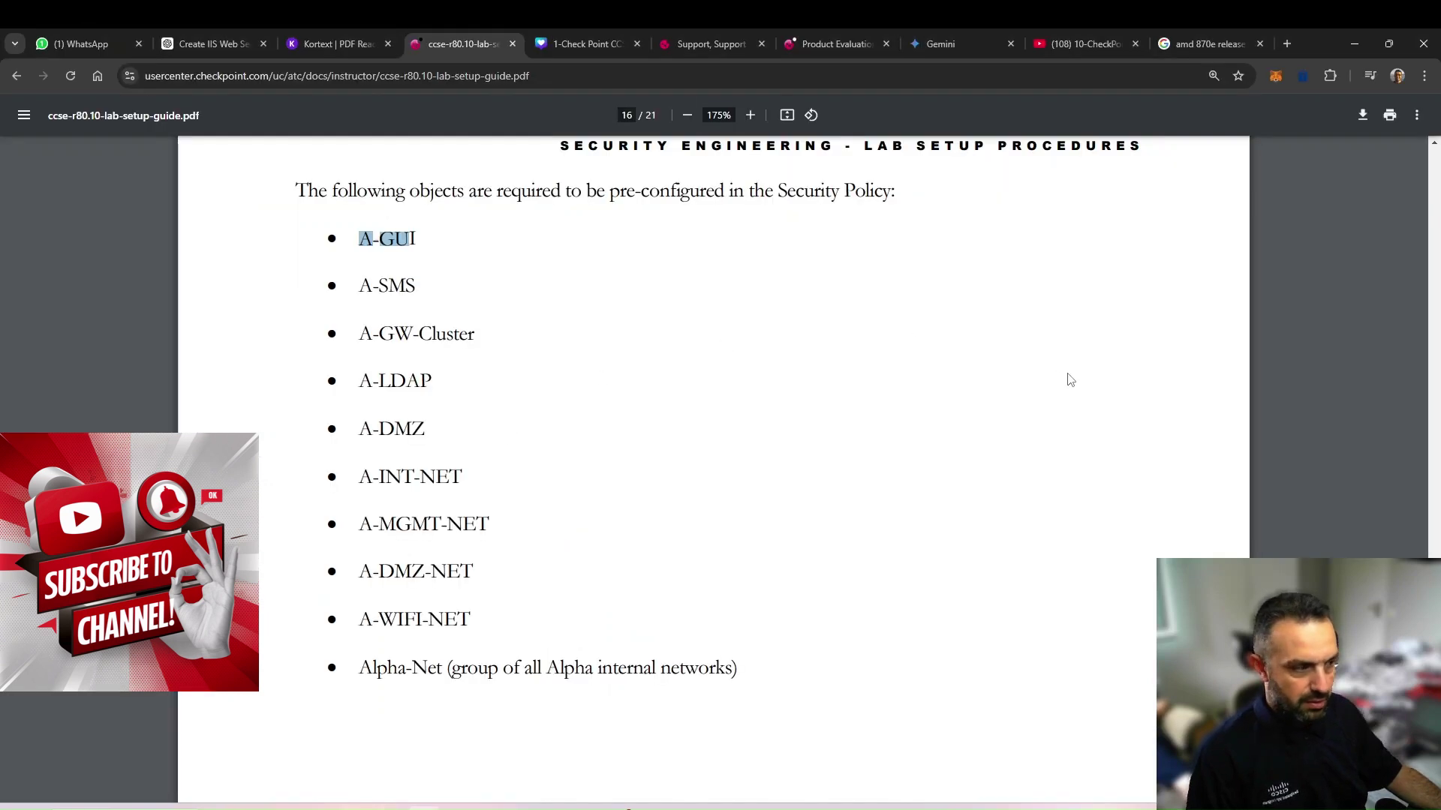
Find A-GUI's address on the topology diagram and enter 10.1.1.201 as its IPv4
scroll(1436, 495, up, 20)
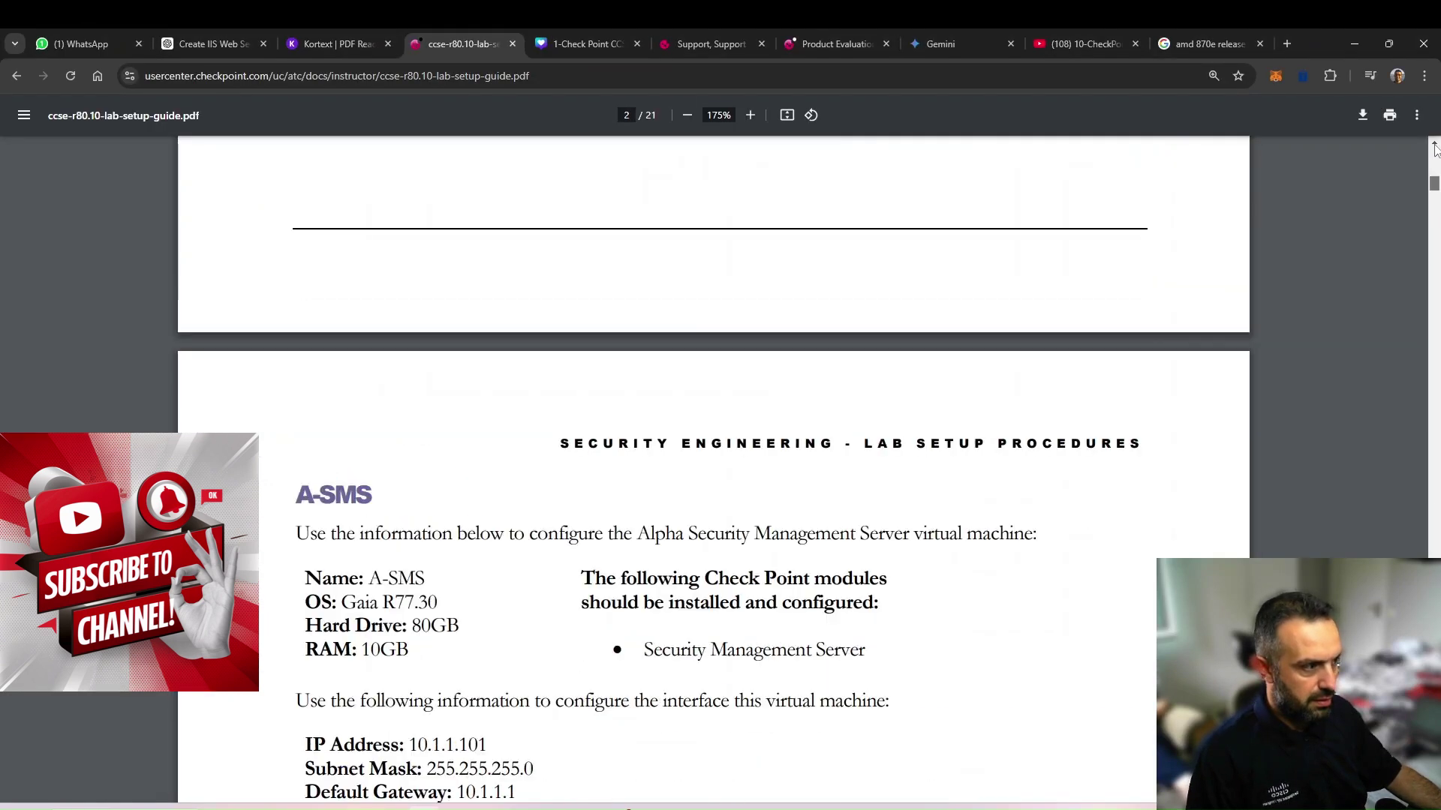
scroll(882, 476, down, 20)
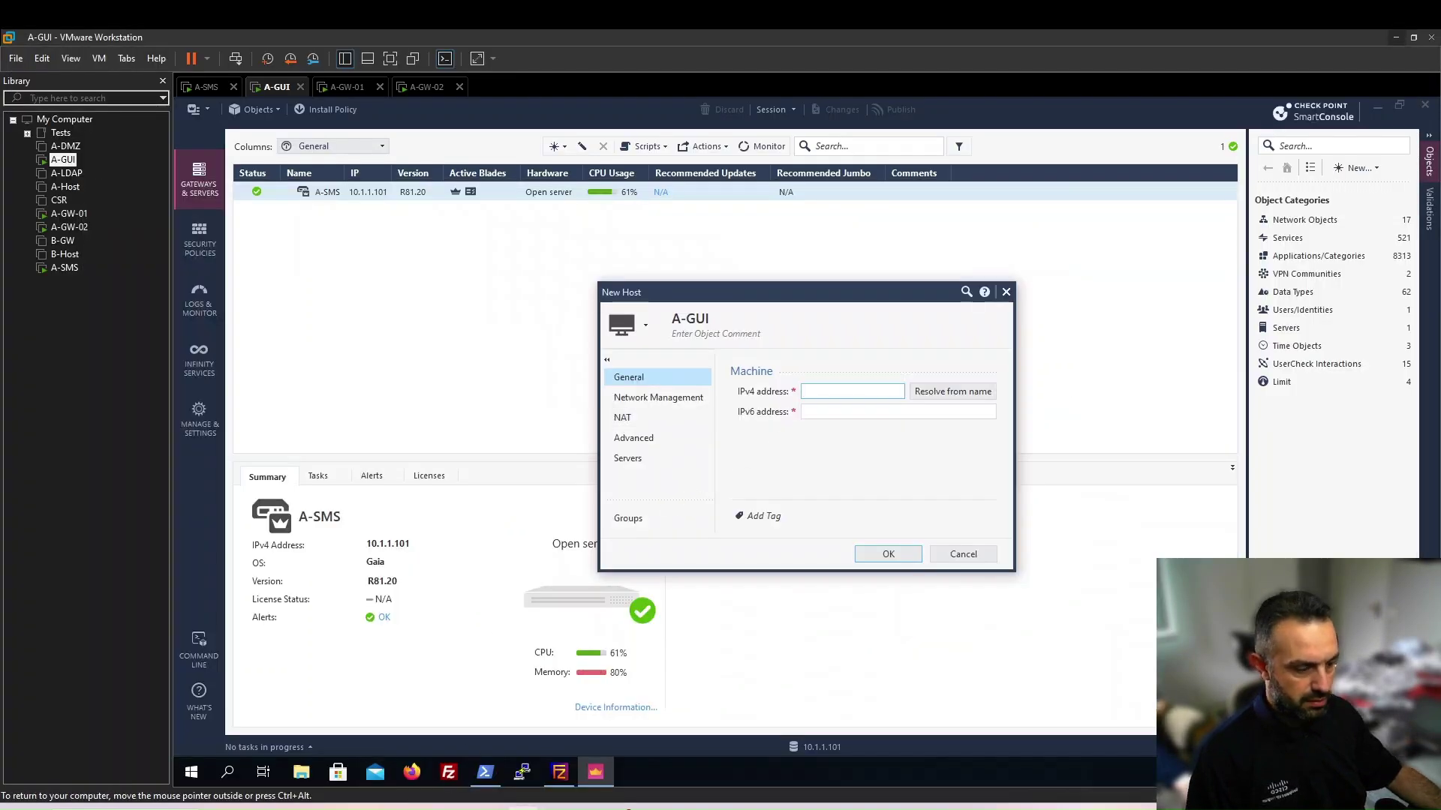
text(10.1.1.201)
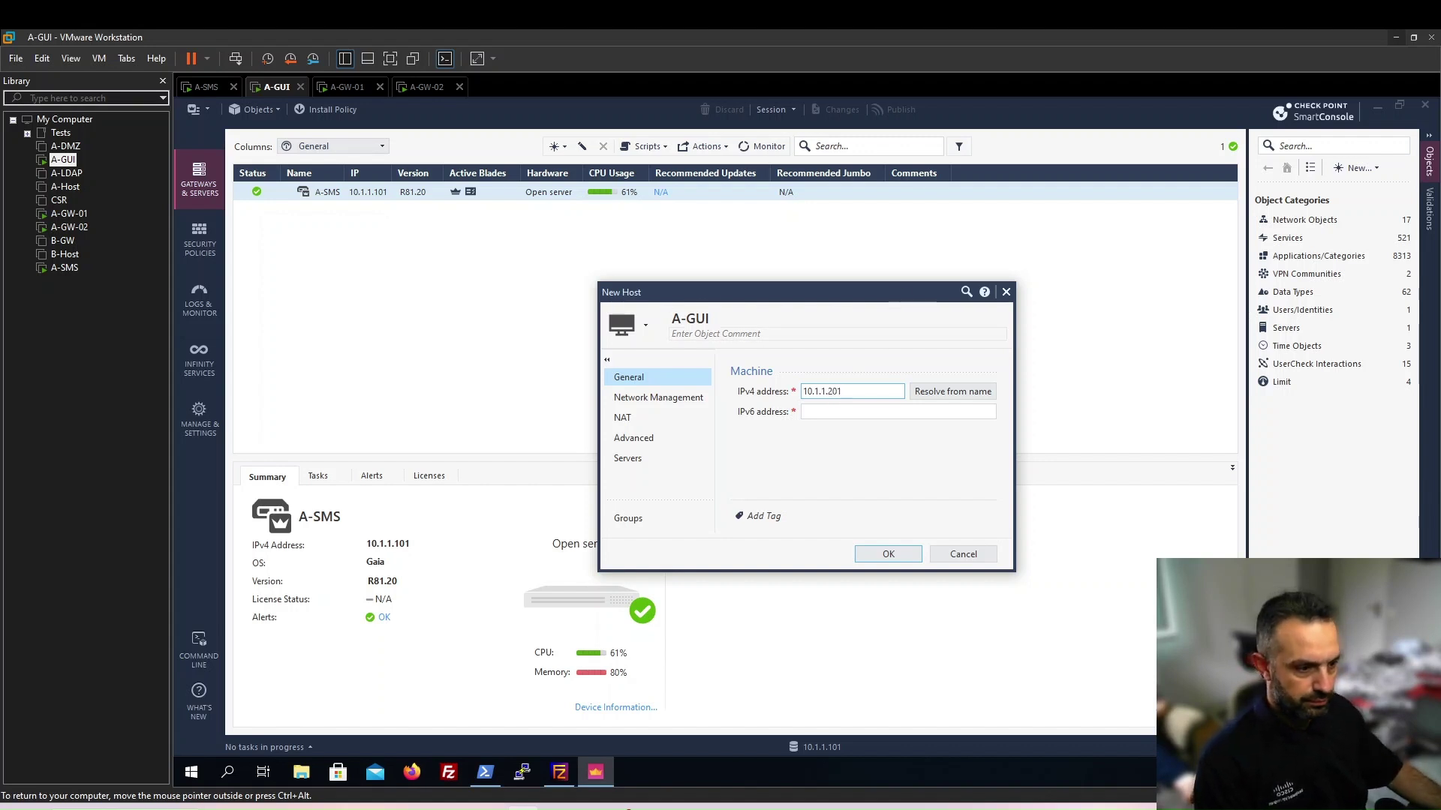
Save the A-GUI host, then recheck the guide's page-16 object list before returning
click(882, 556)
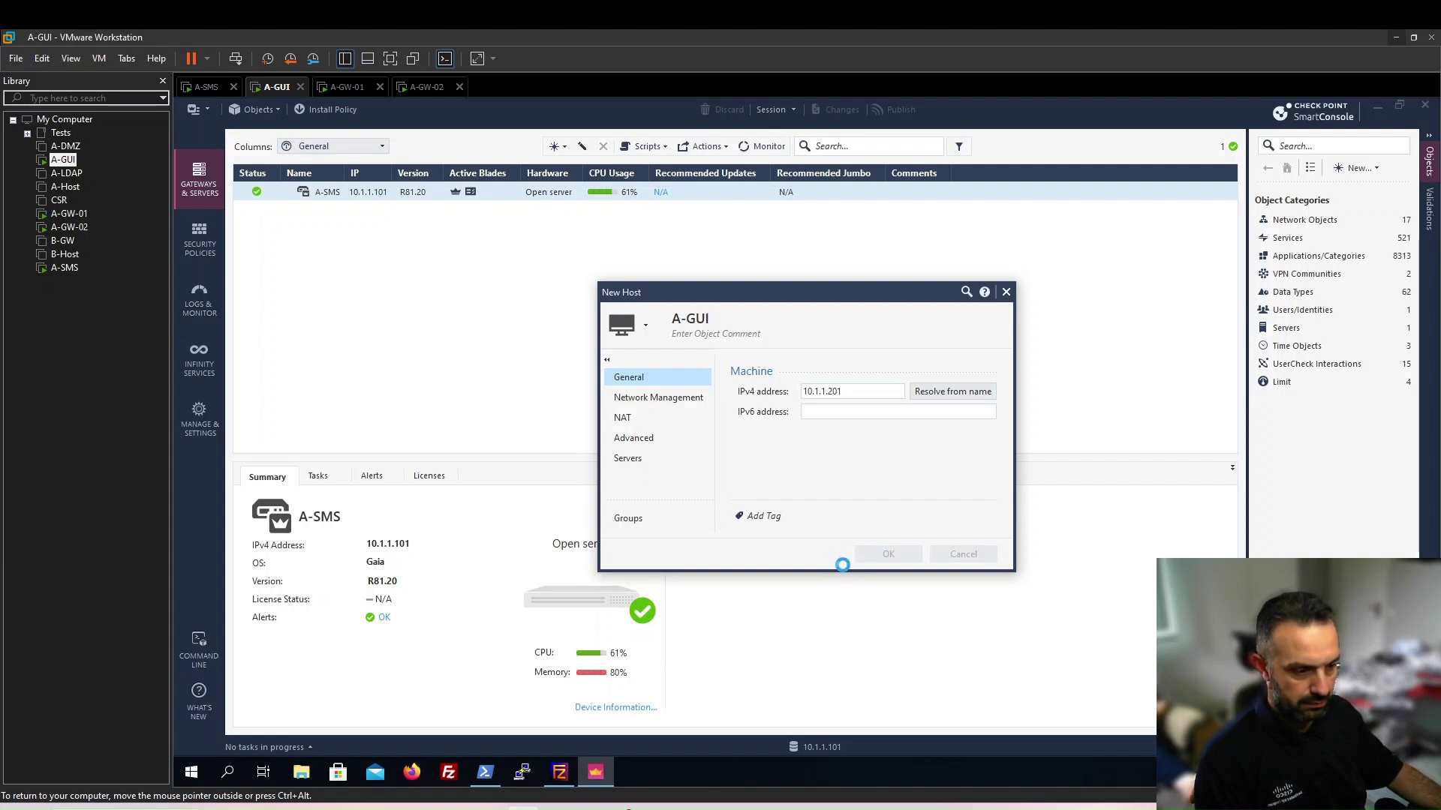
key(ctrl+alt)
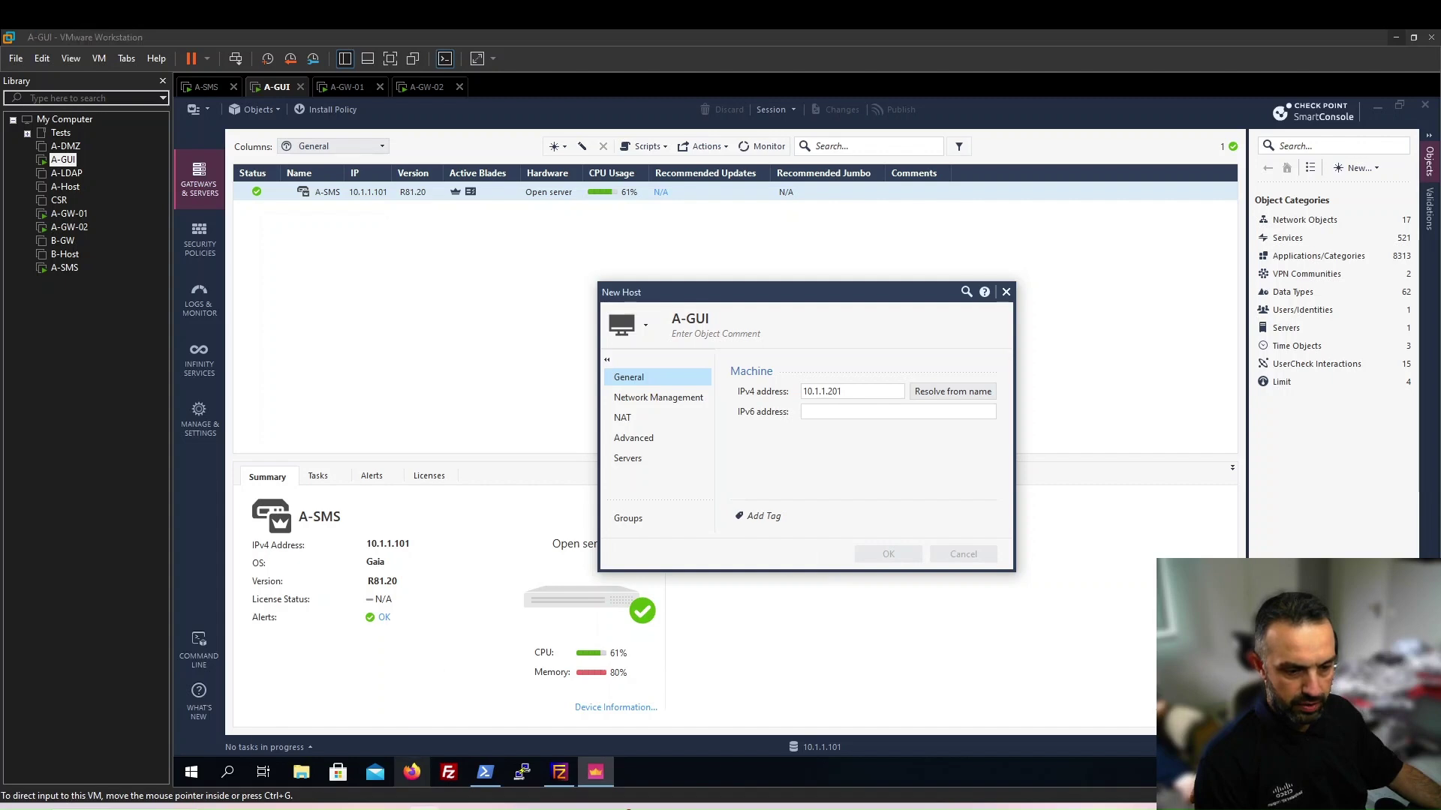
key(alt+Tab)
drag(1434, 248, 1434, 630)
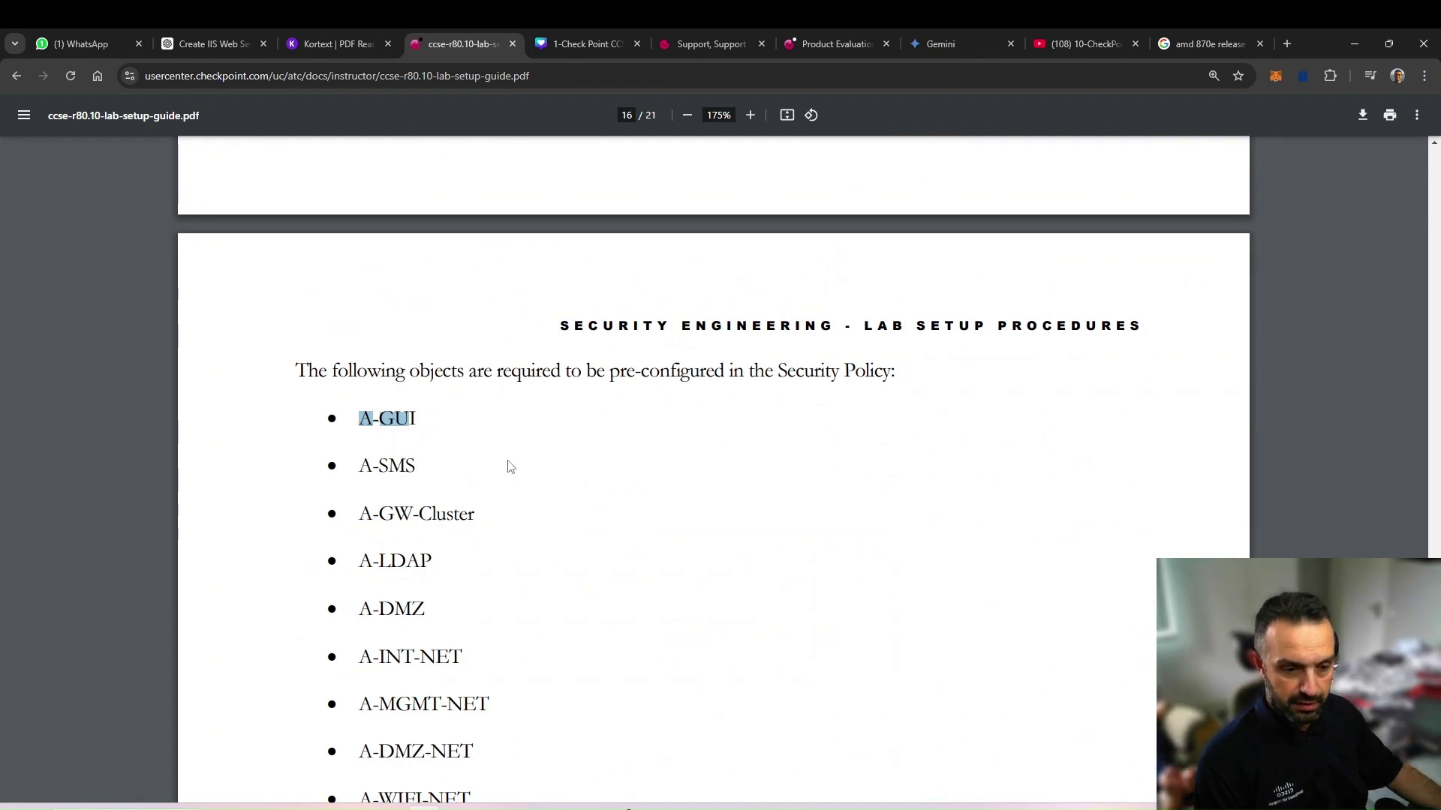
scroll(510, 458, down, 1)
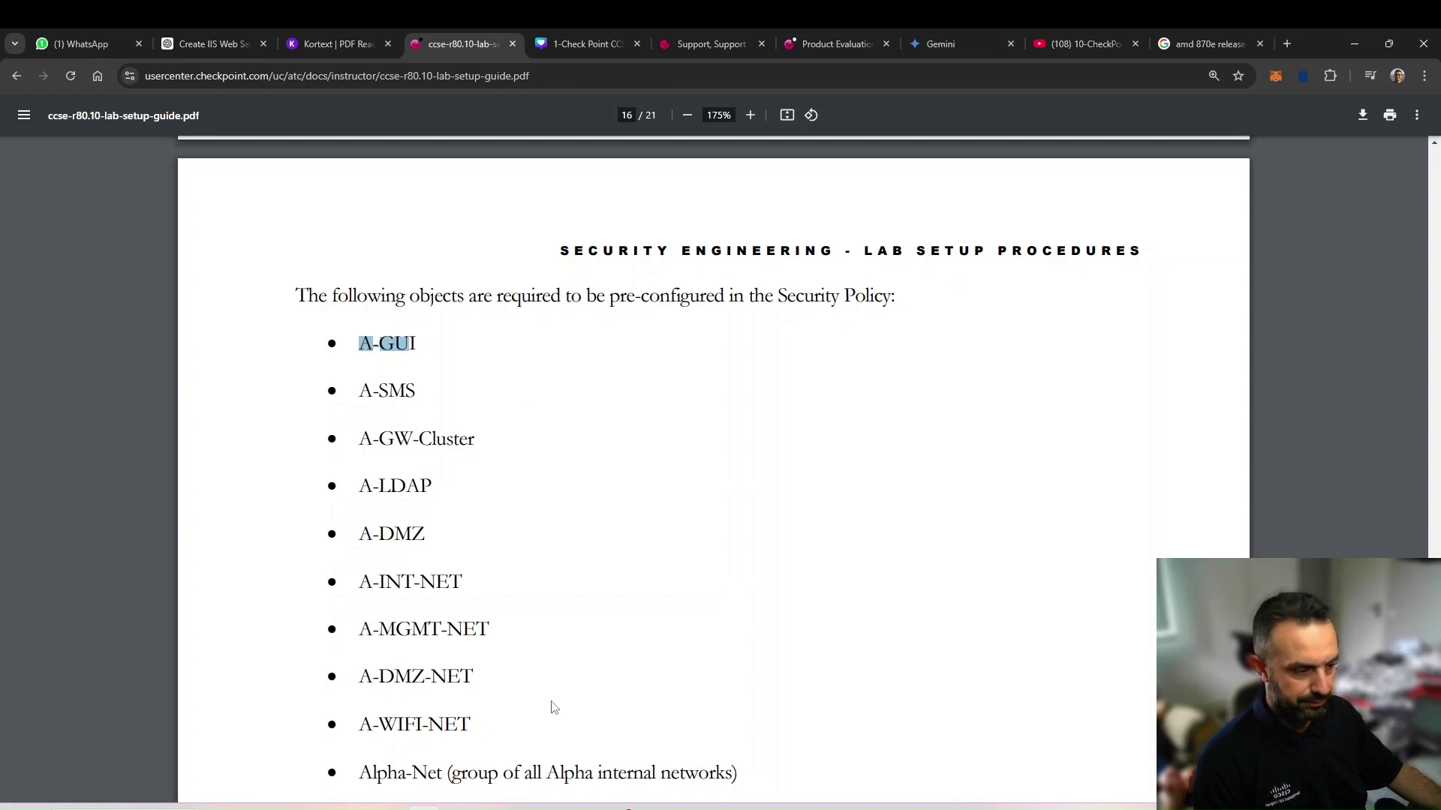
key(alt+Tab)
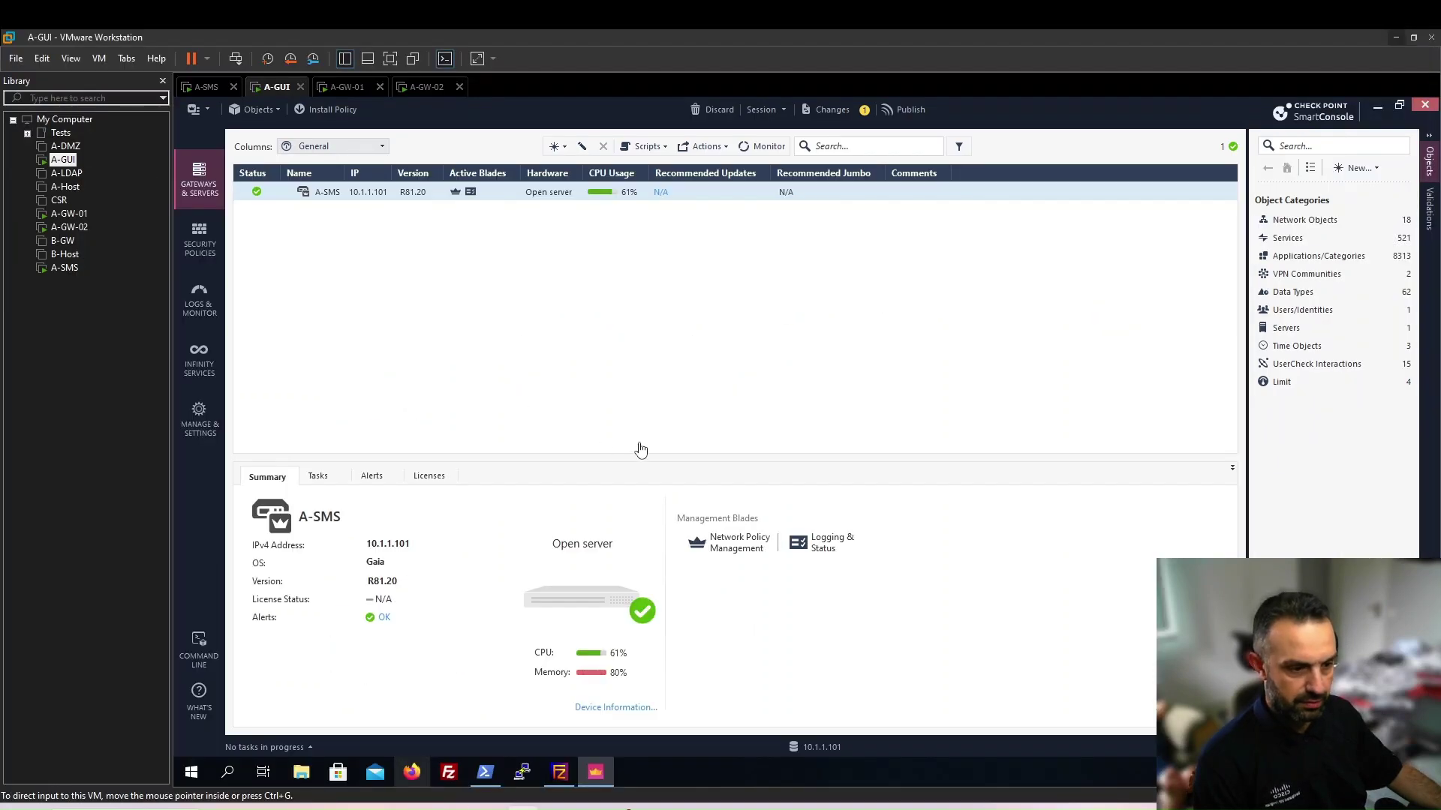
Start a new host named A-LDAP and begin its address with 192.168
click(1355, 170)
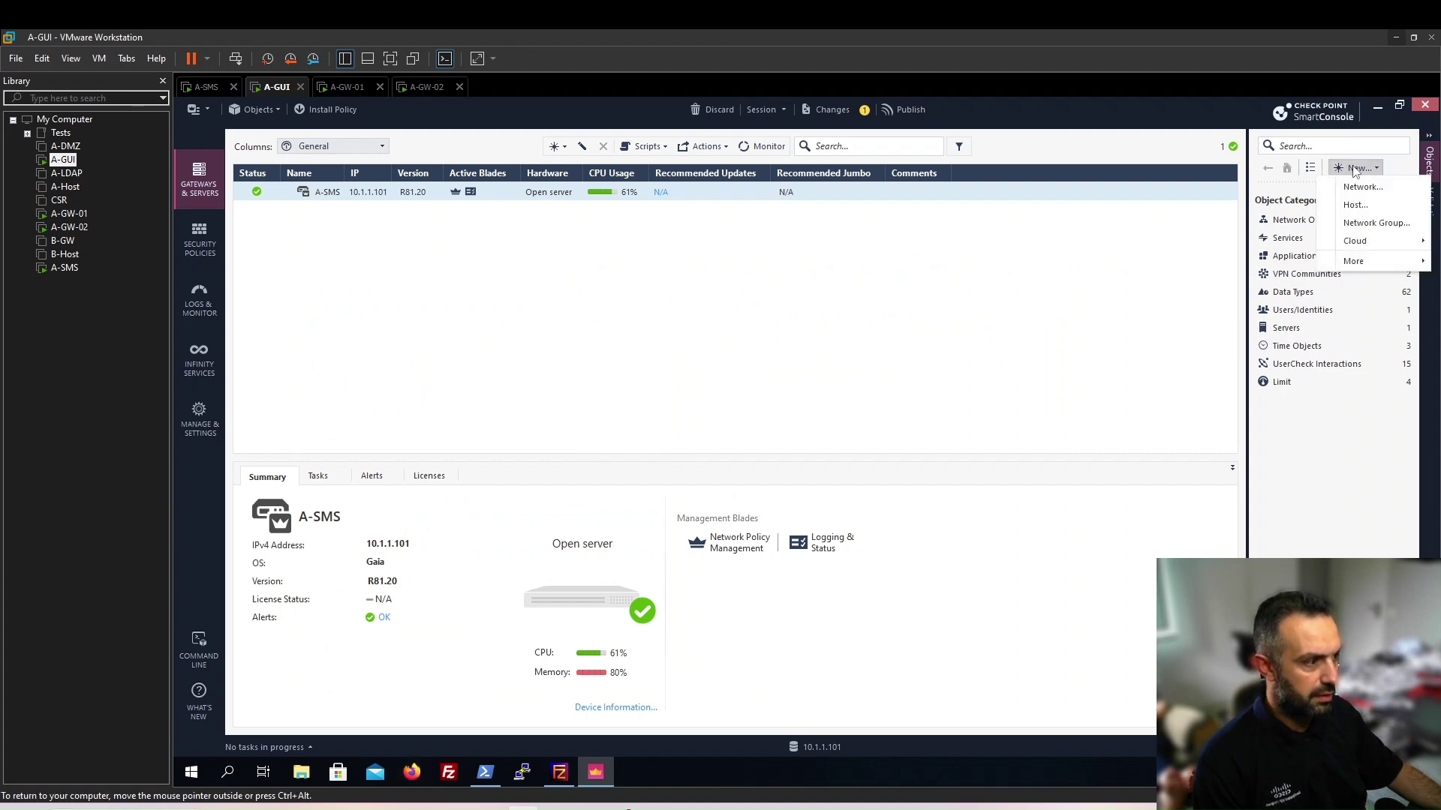
click(1355, 205)
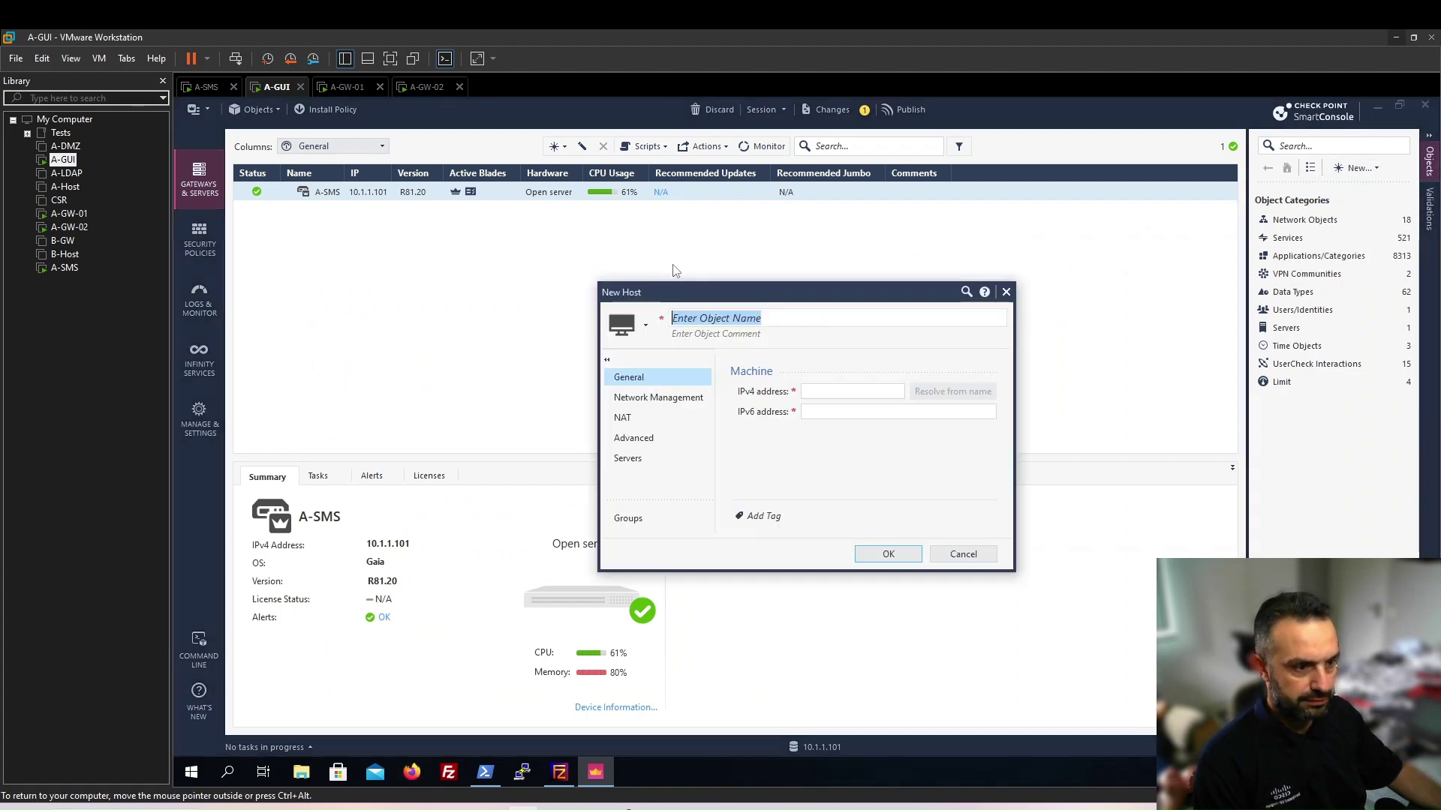
text(A-LDAP)
key(Tab)
text(192.168.)
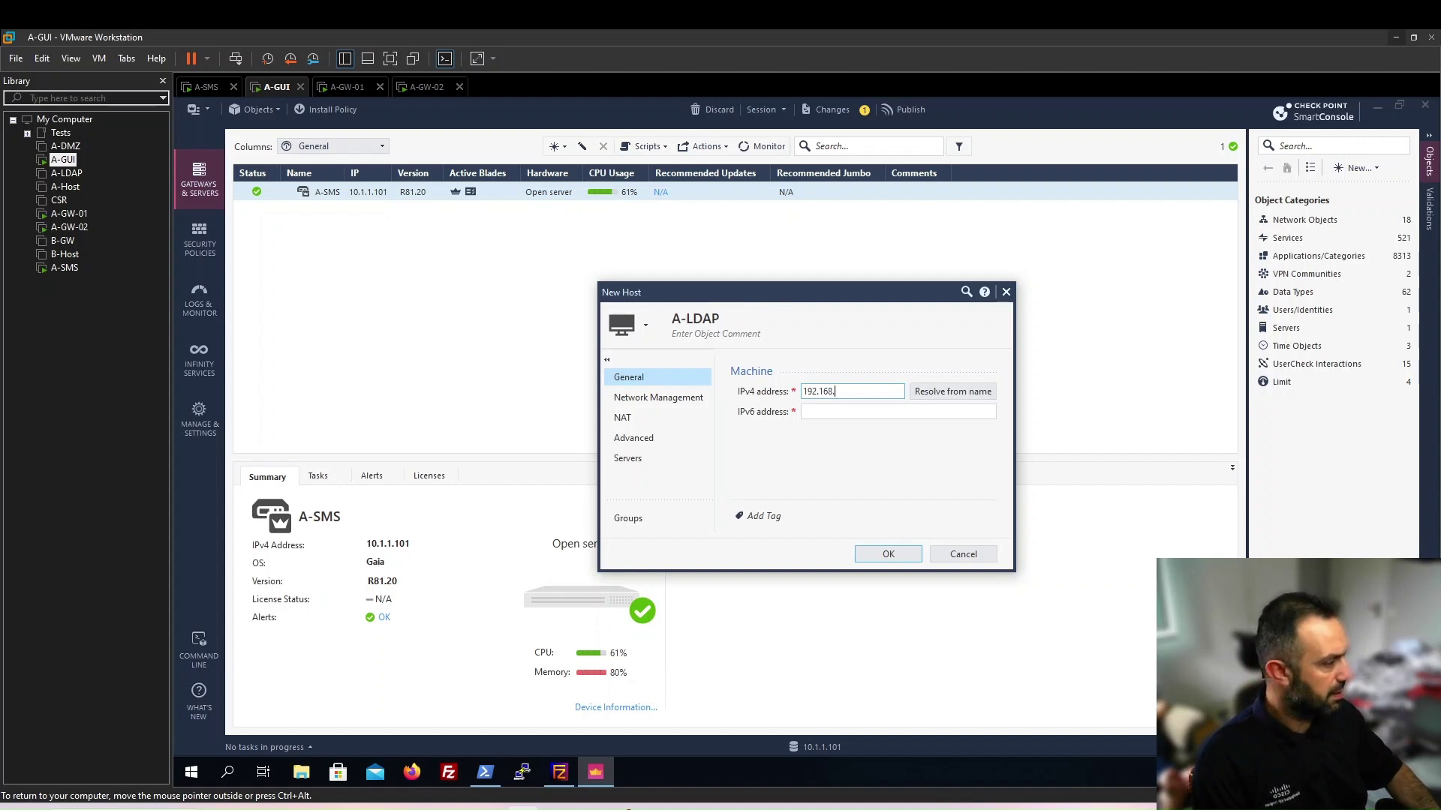
Check the topology diagram, complete the address as 192.168.11.101 and save A-LDAP
key(alt+Tab)
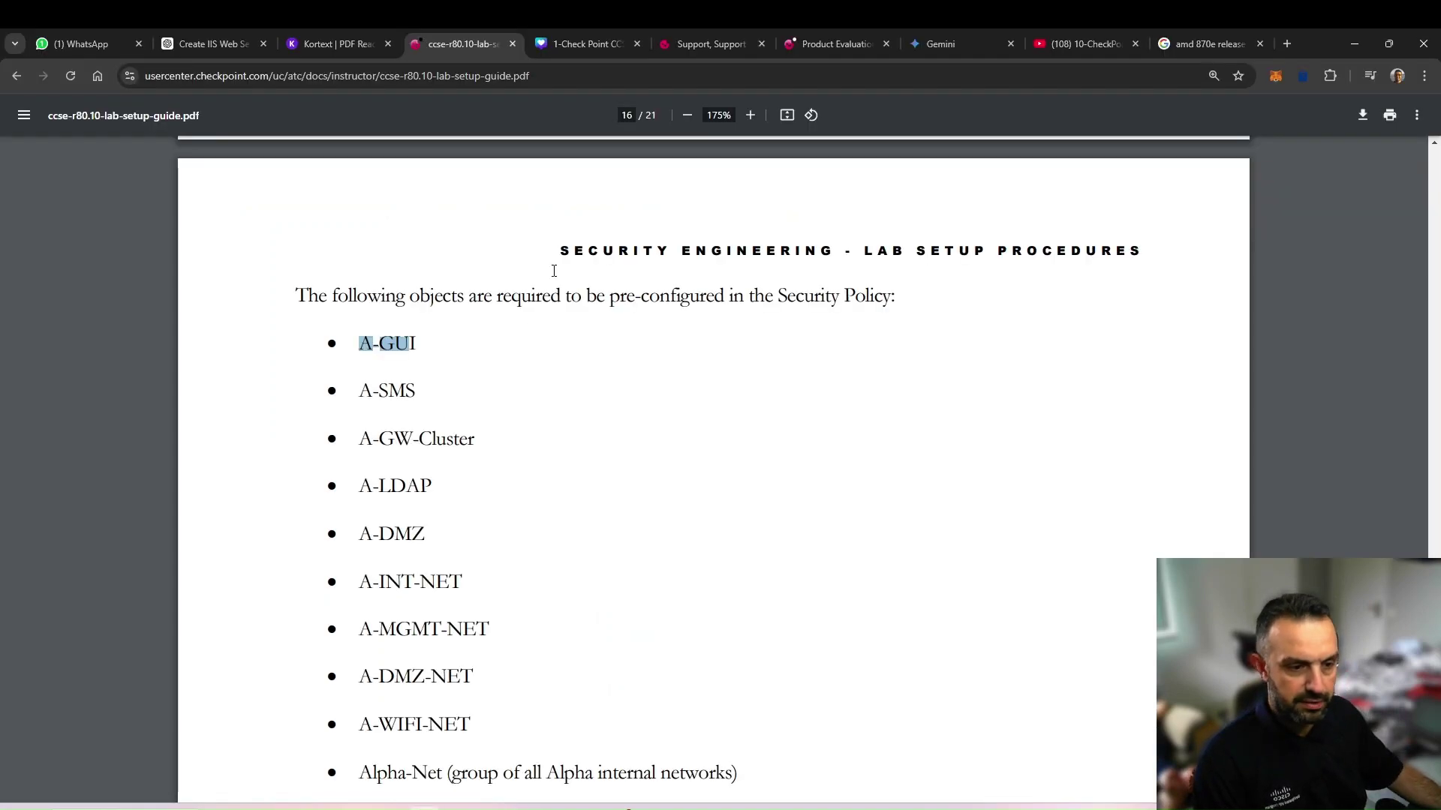
scroll(832, 468, up, 8)
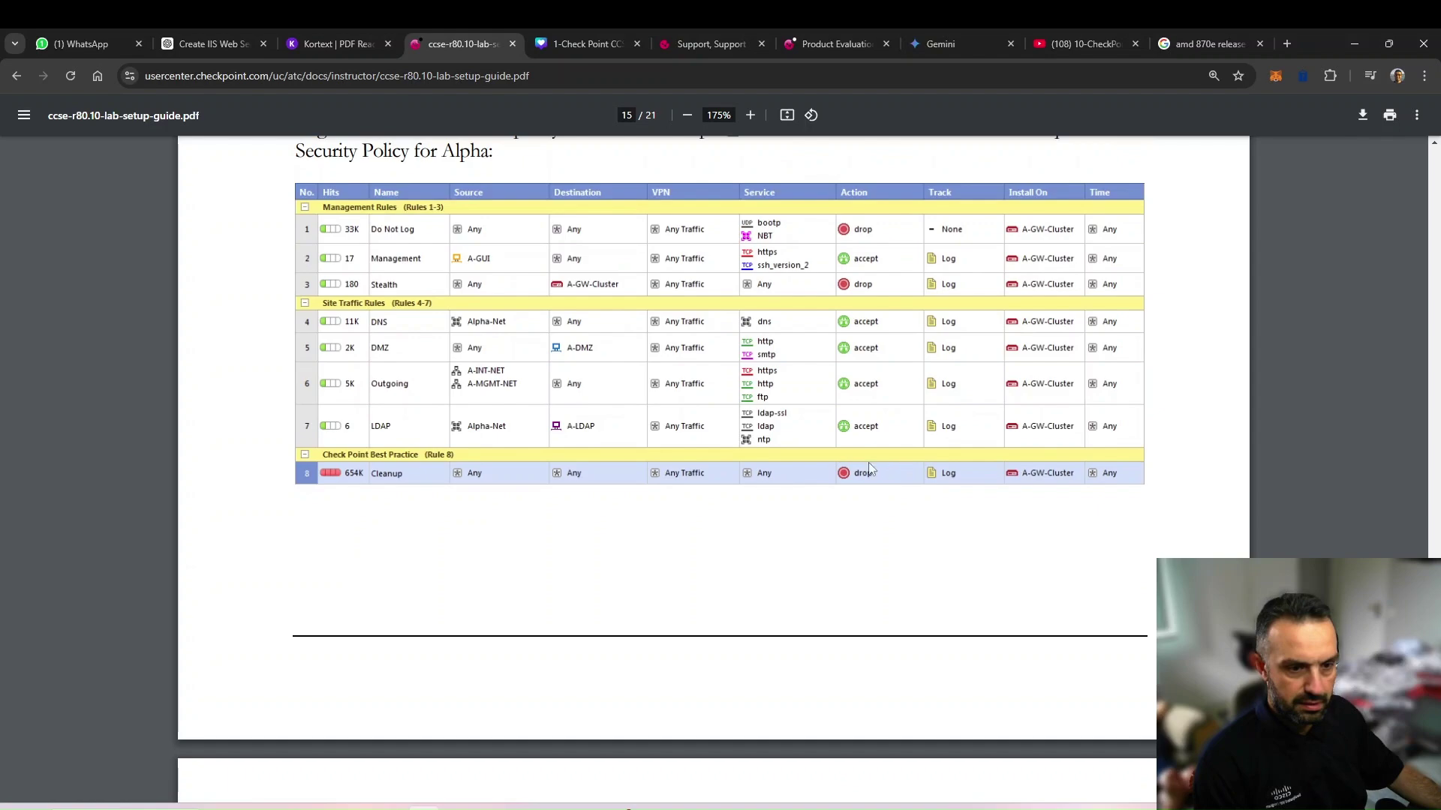
drag(1433, 597, 1430, 254)
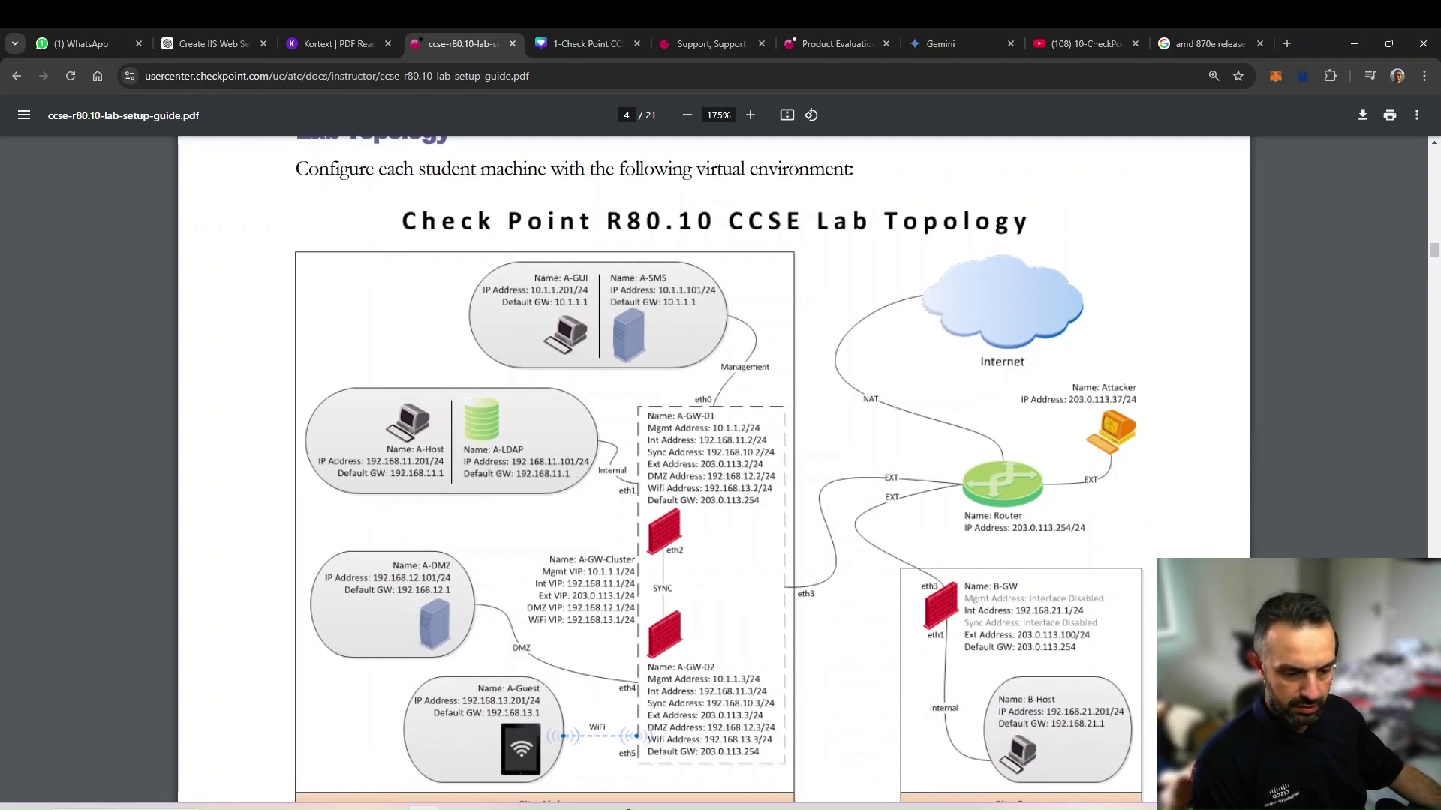
key(alt+Tab)
text(11.101)
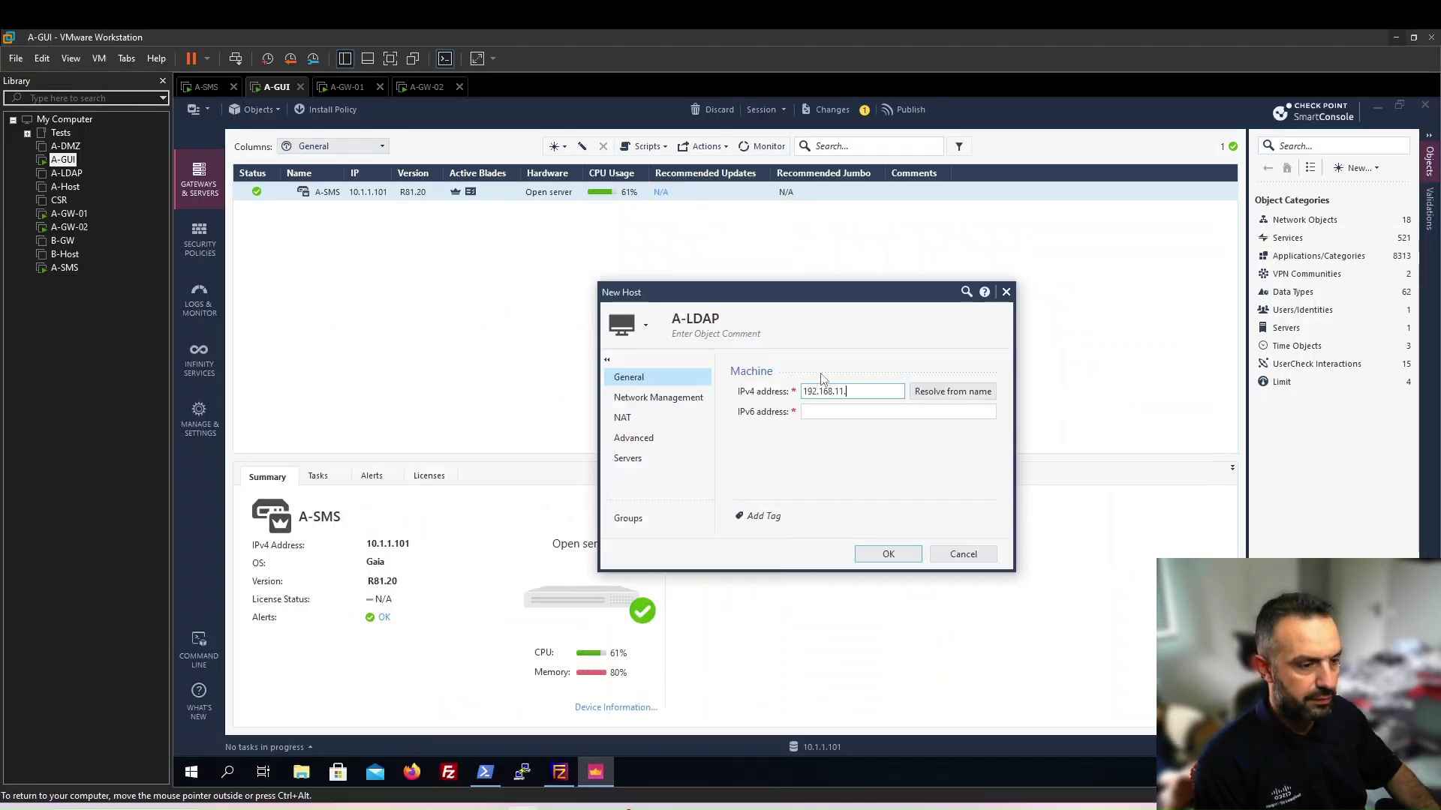
click(880, 555)
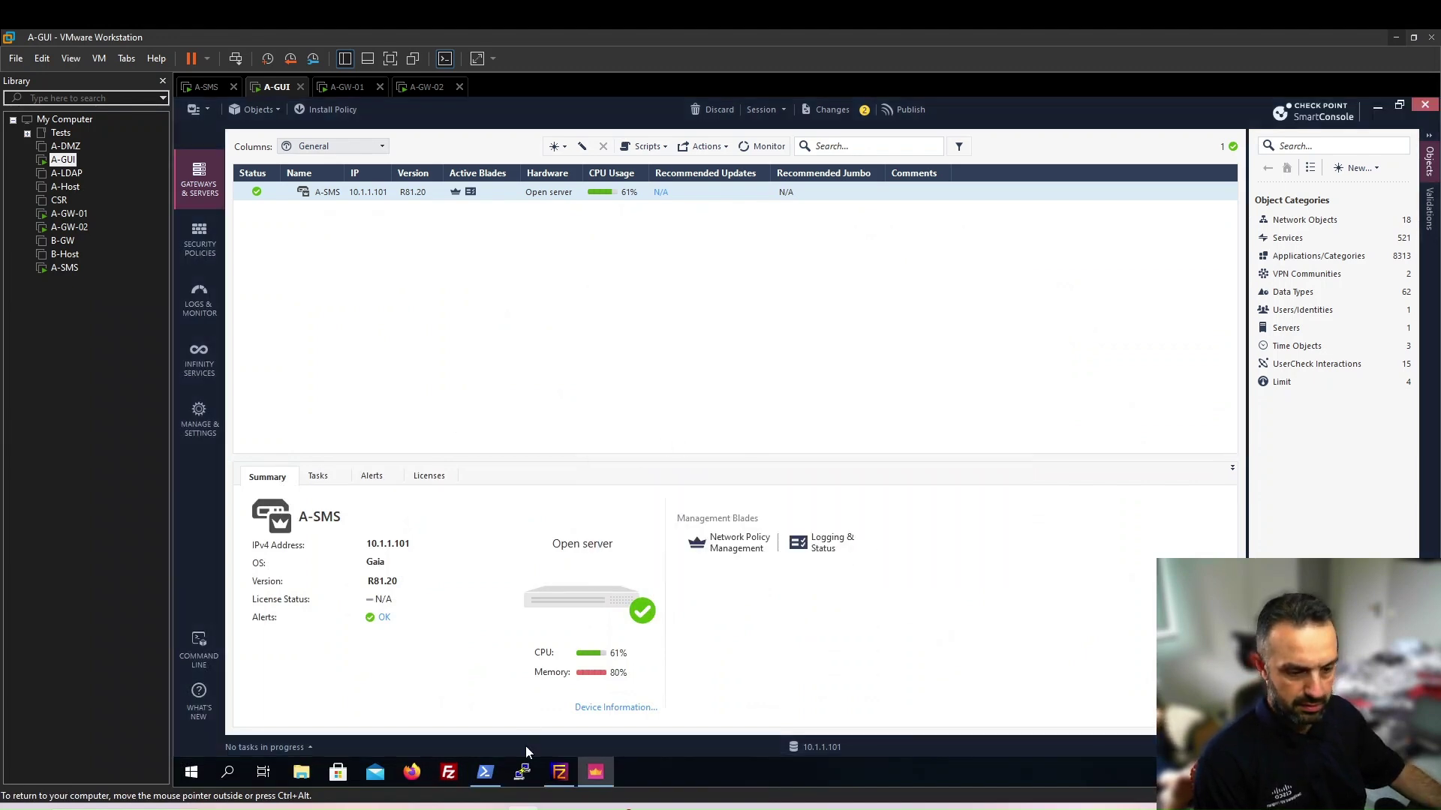
key(alt+Tab)
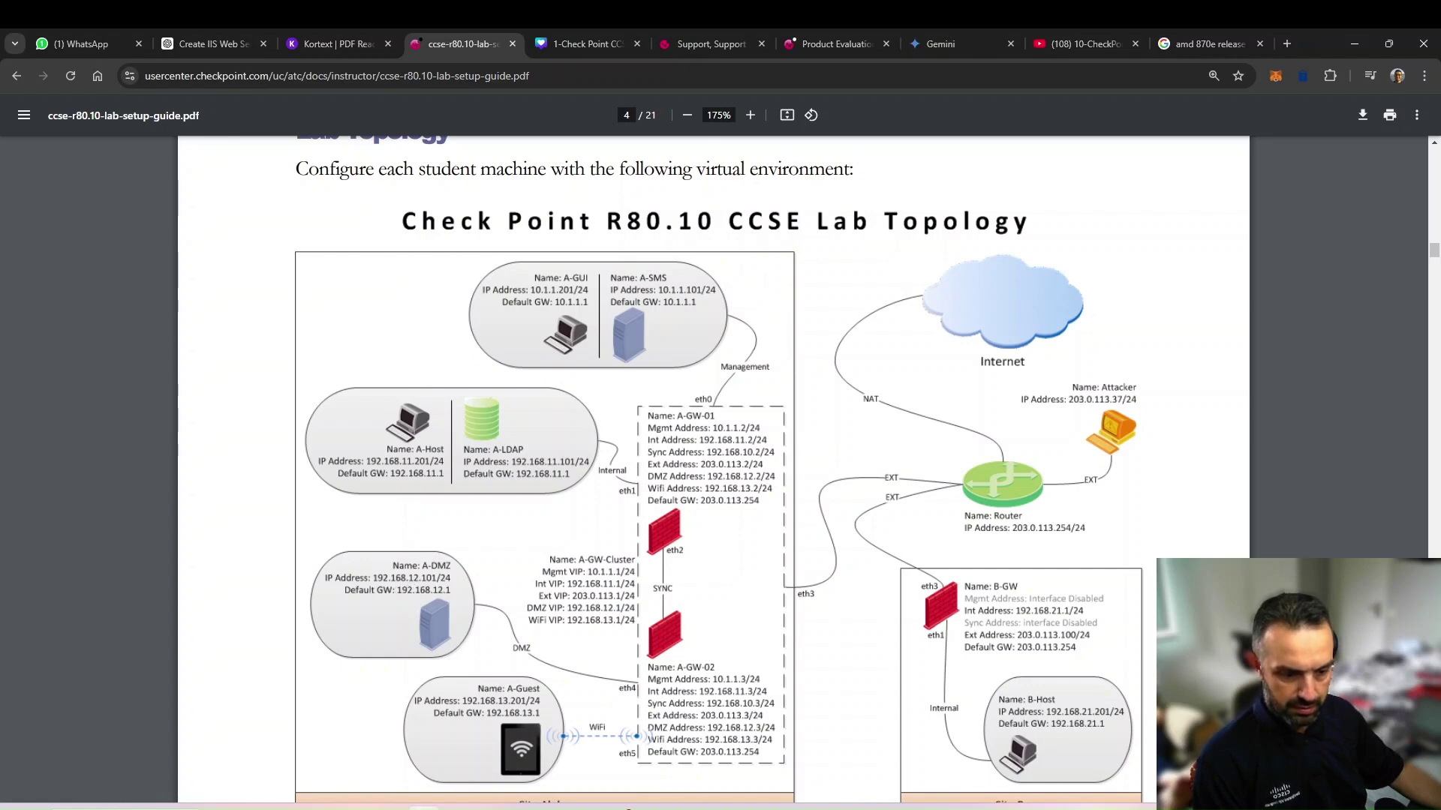
key(alt+Tab)
Create host A-DMZ at 192.168.12.101, confirming the address on the topology guide
click(1358, 168)
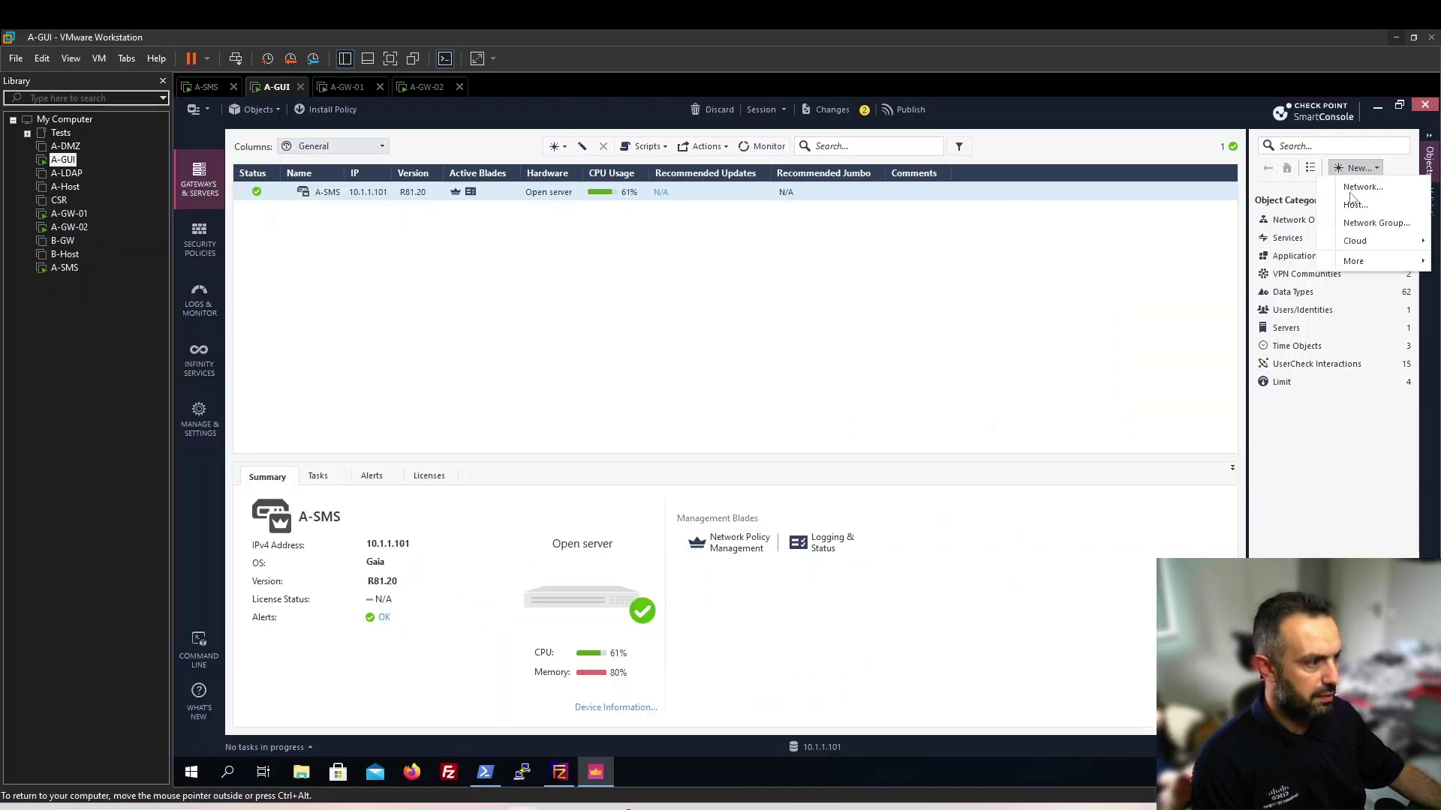
click(1355, 205)
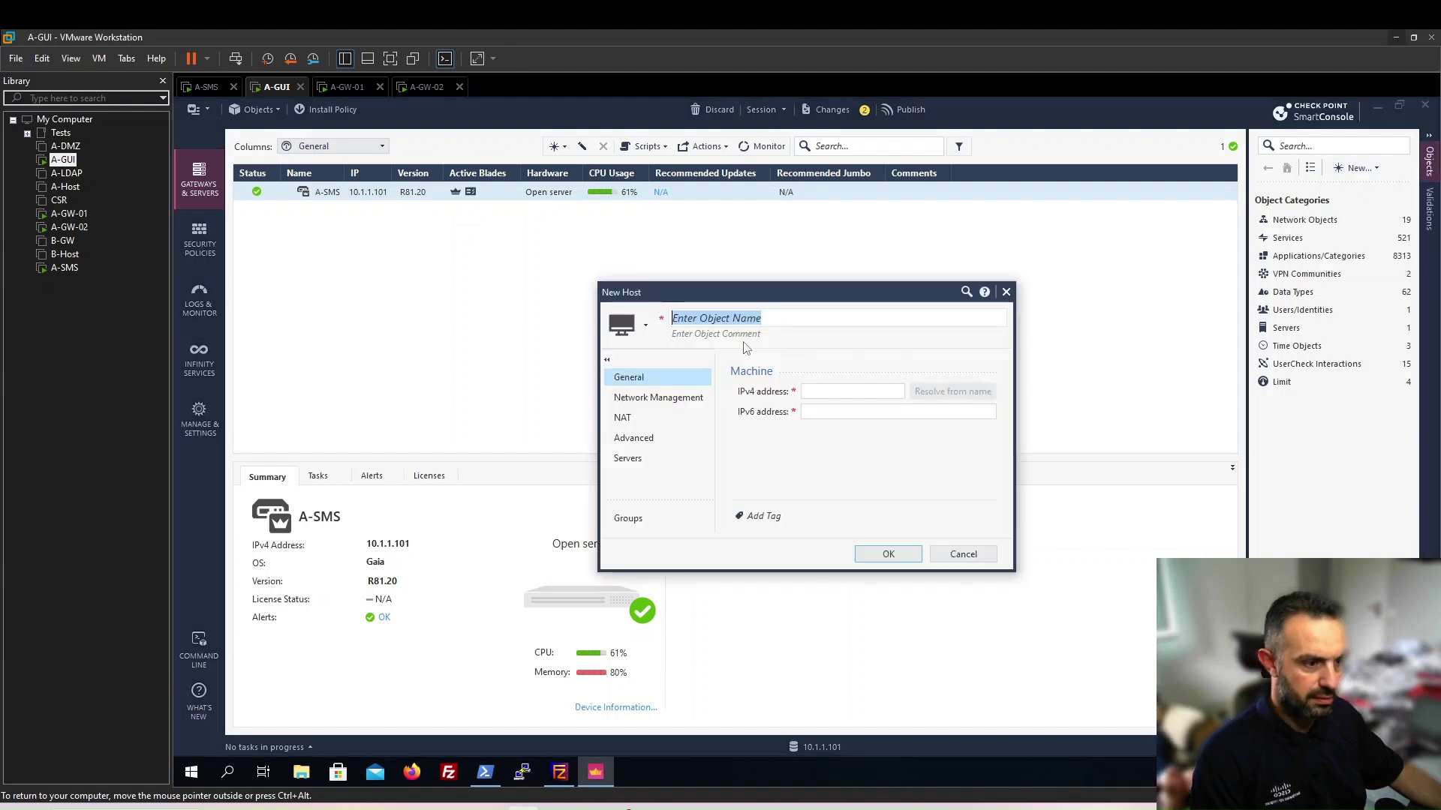
text(A-)
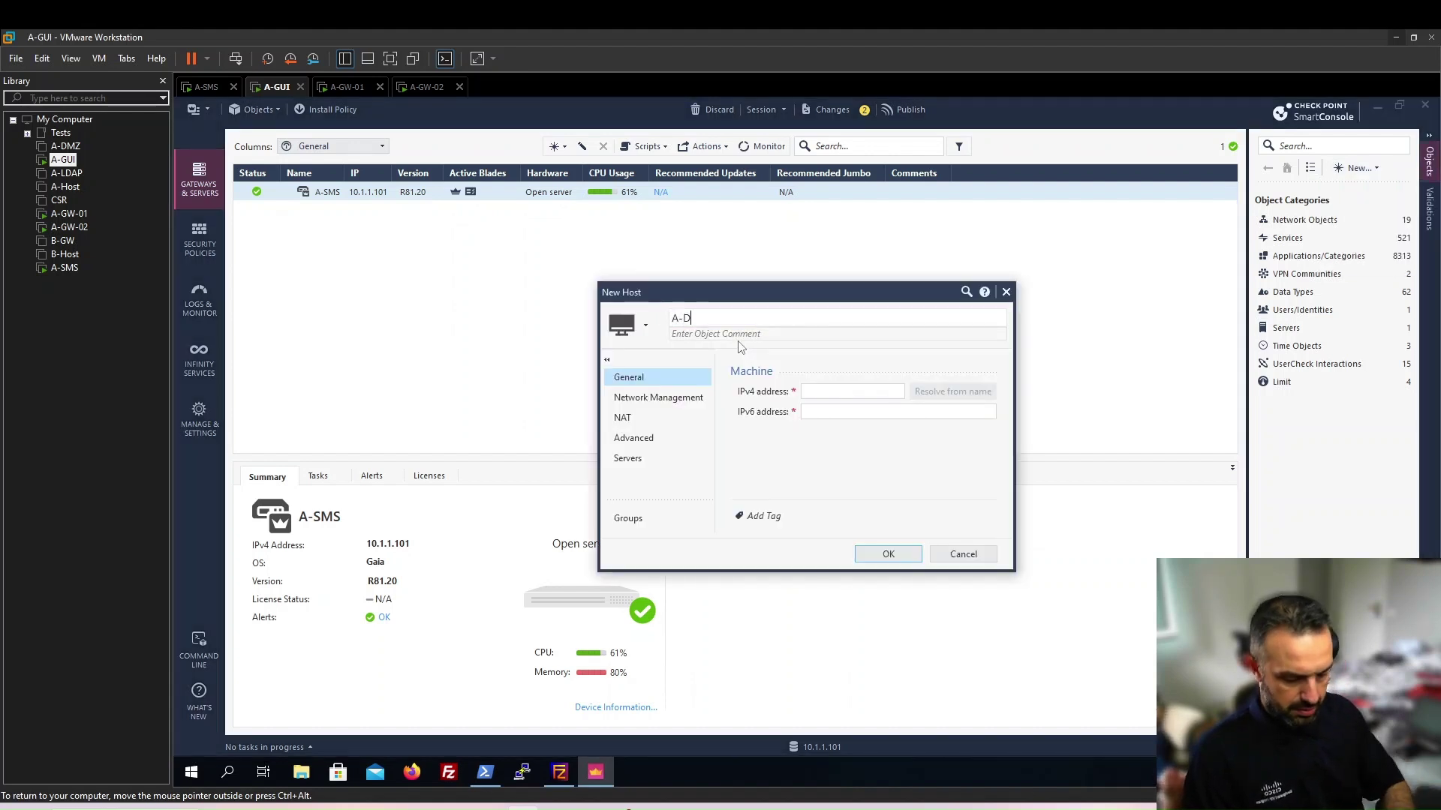
text(DMZ)
click(803, 391)
text(192.168.)
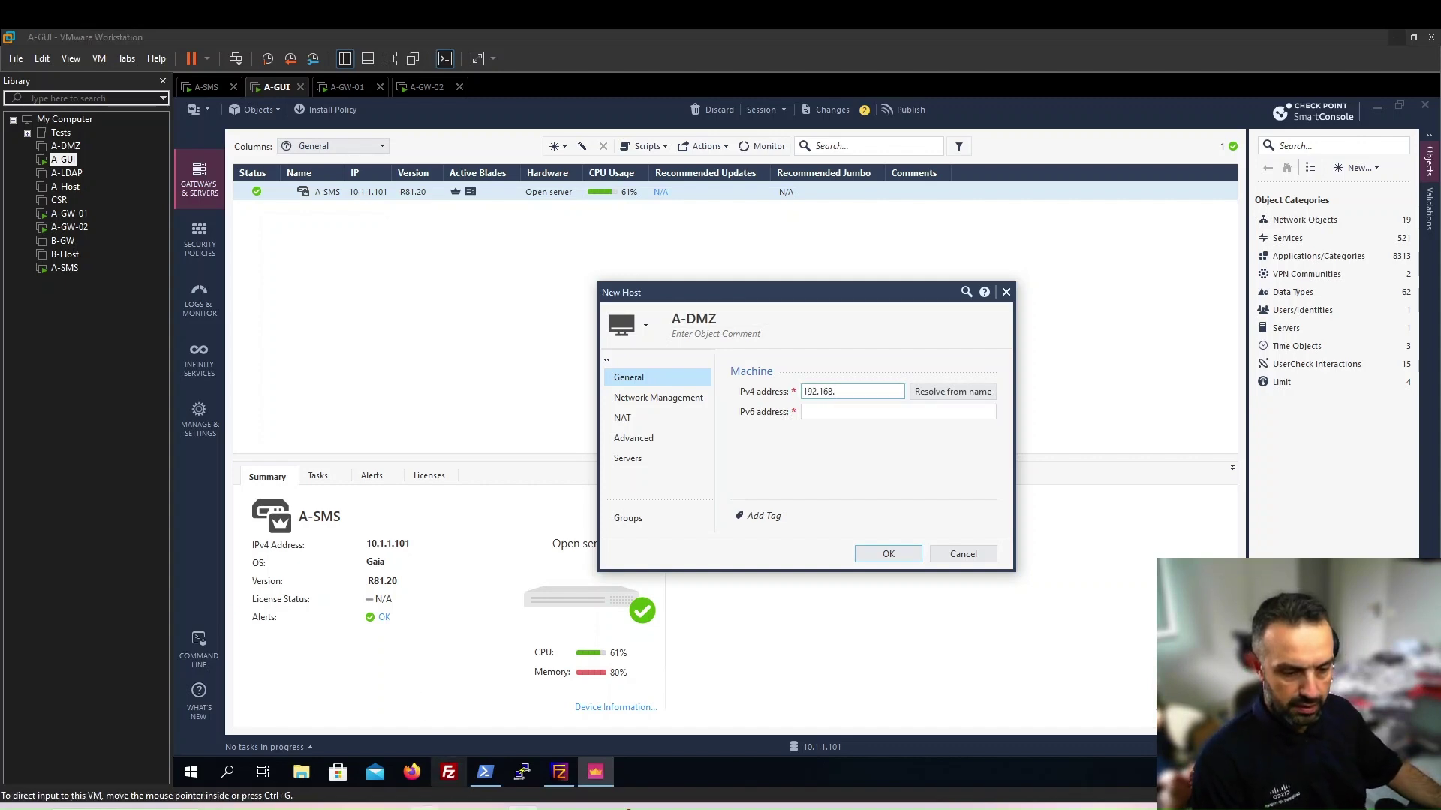
key(alt+Tab)
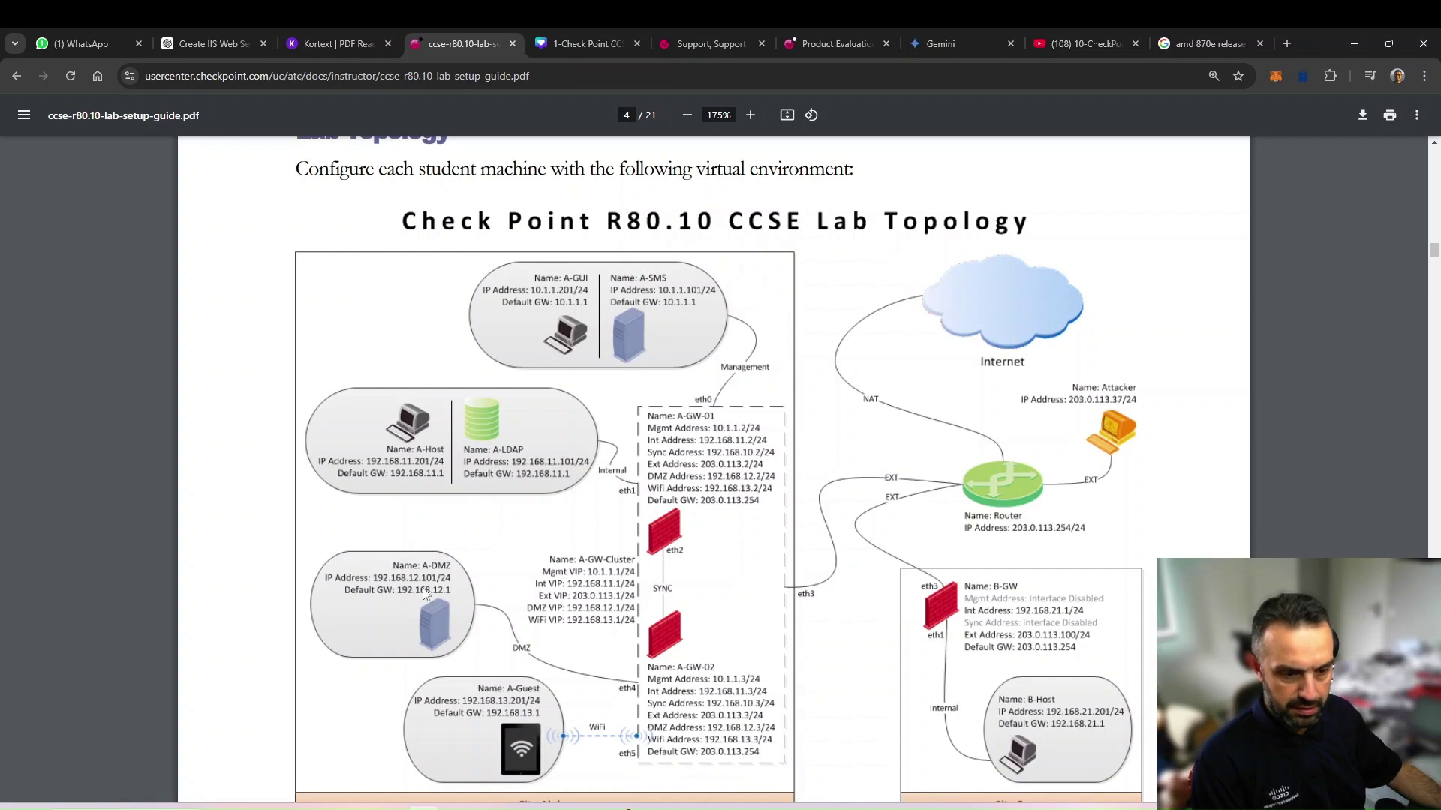
key(alt+Tab)
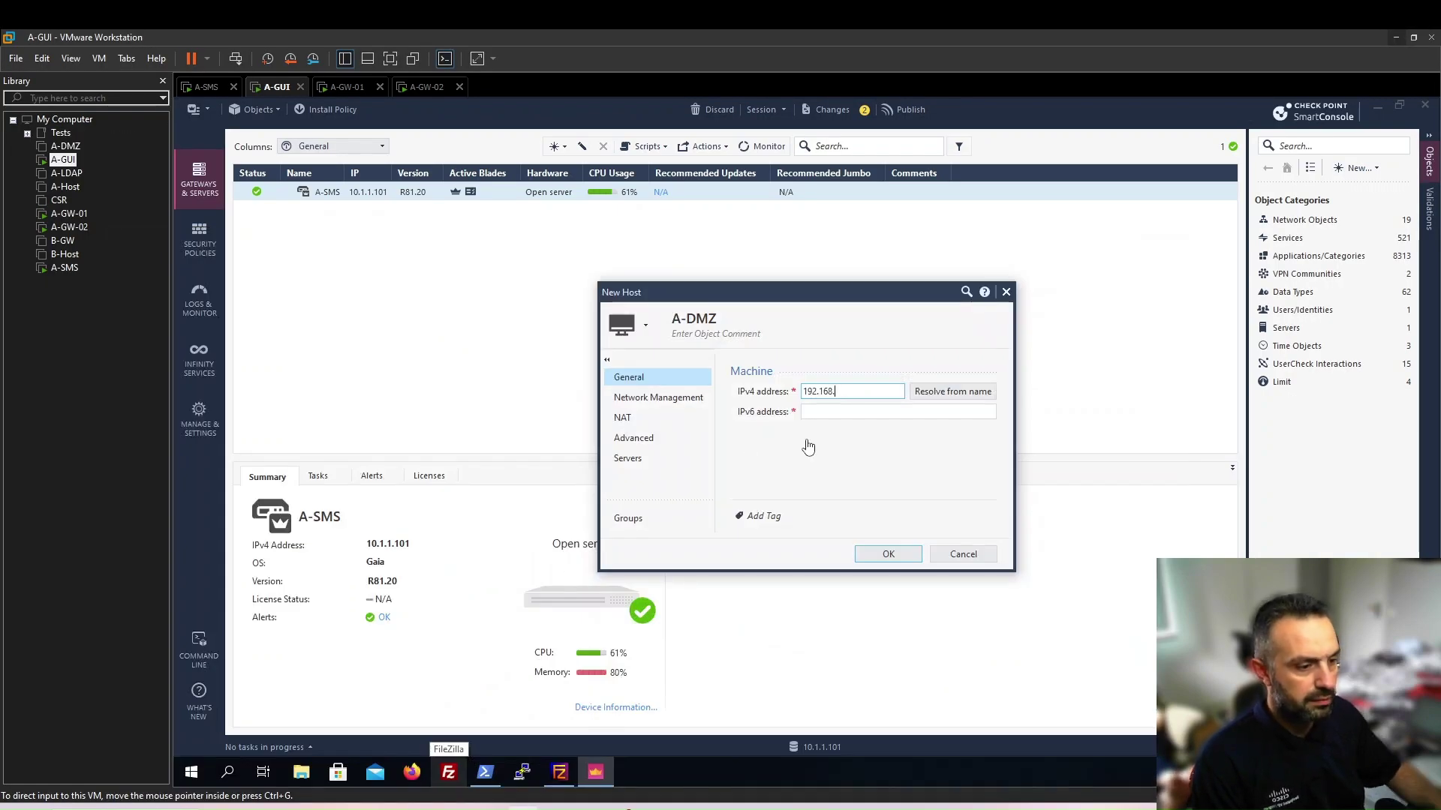
click(869, 390)
text(192.168.12.101)
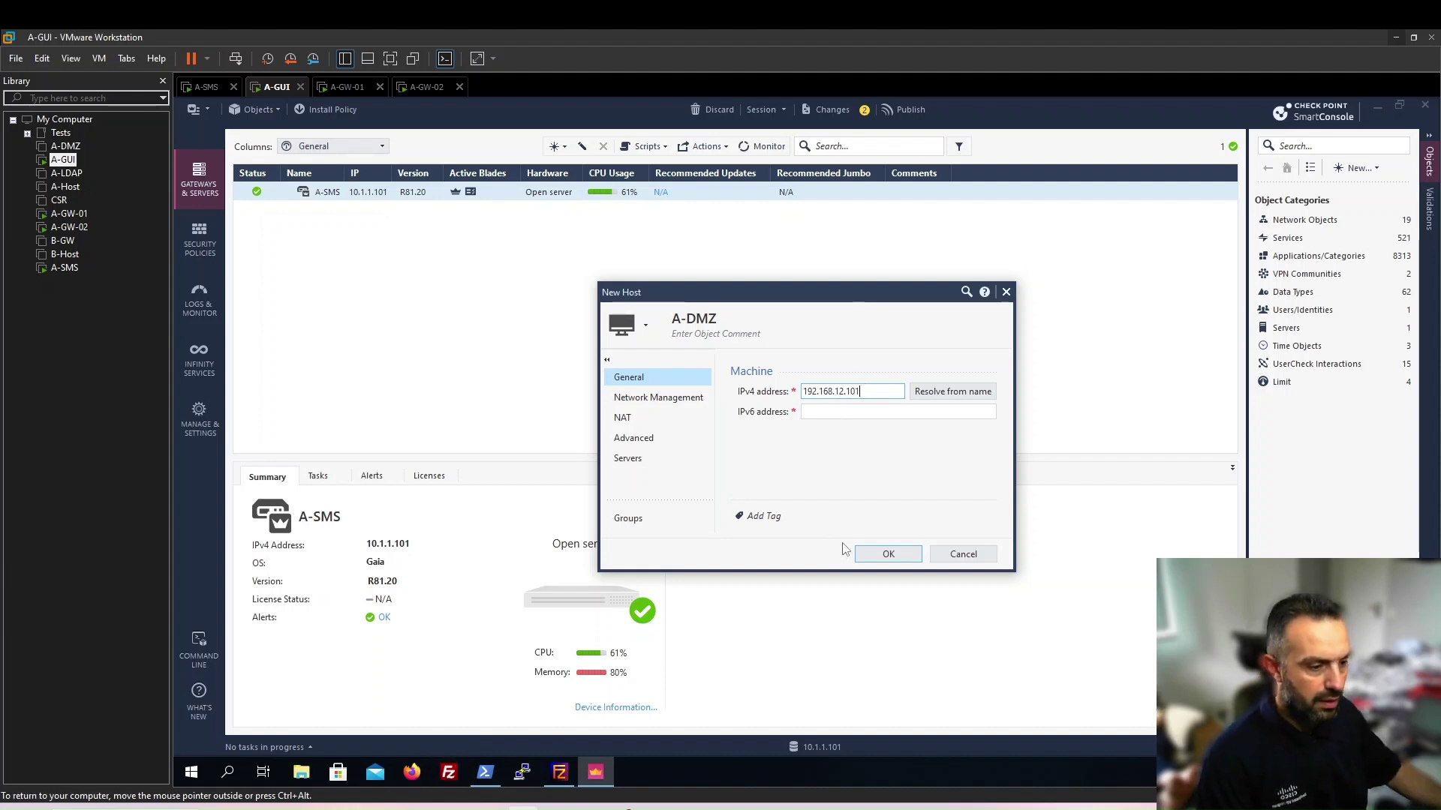
click(886, 553)
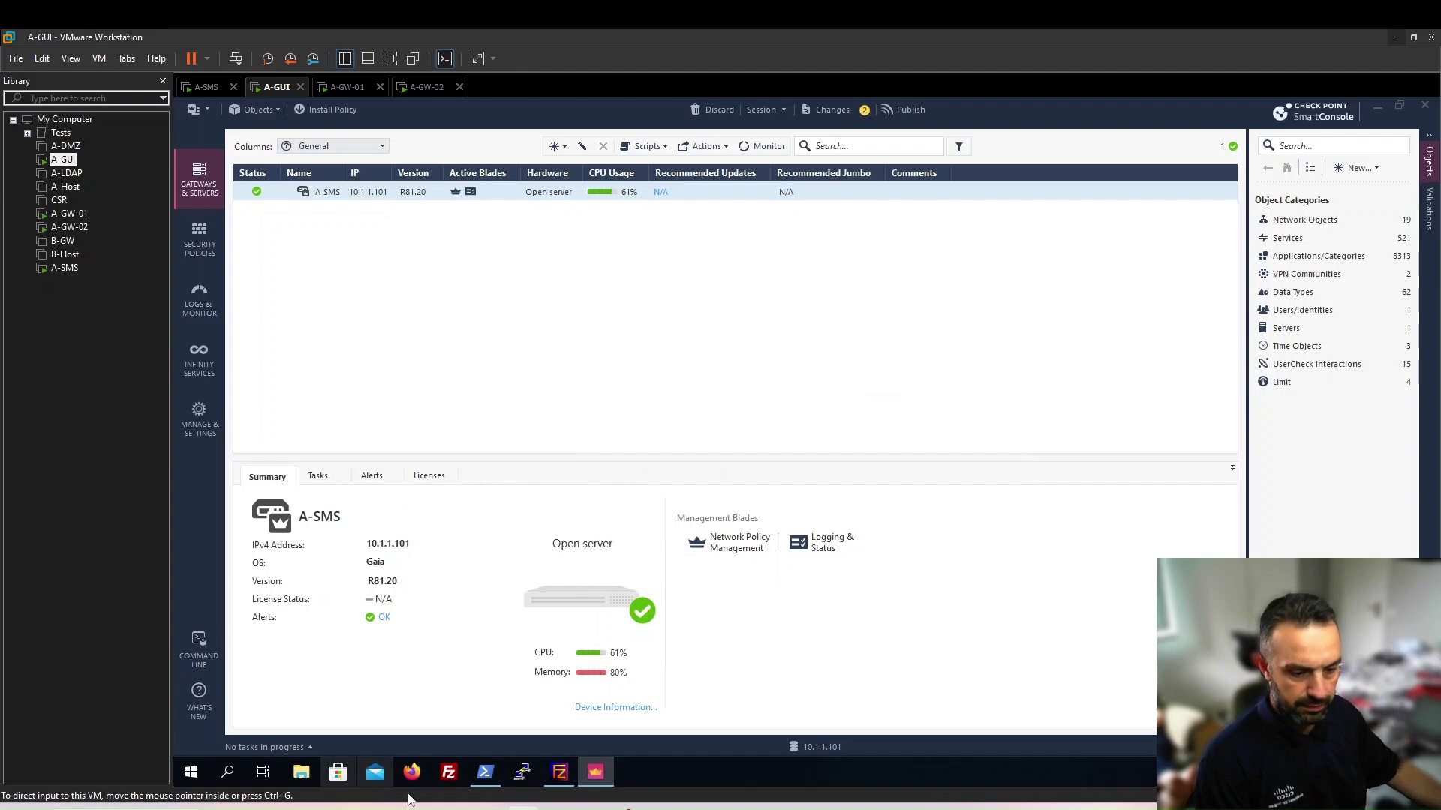
key(alt+Tab)
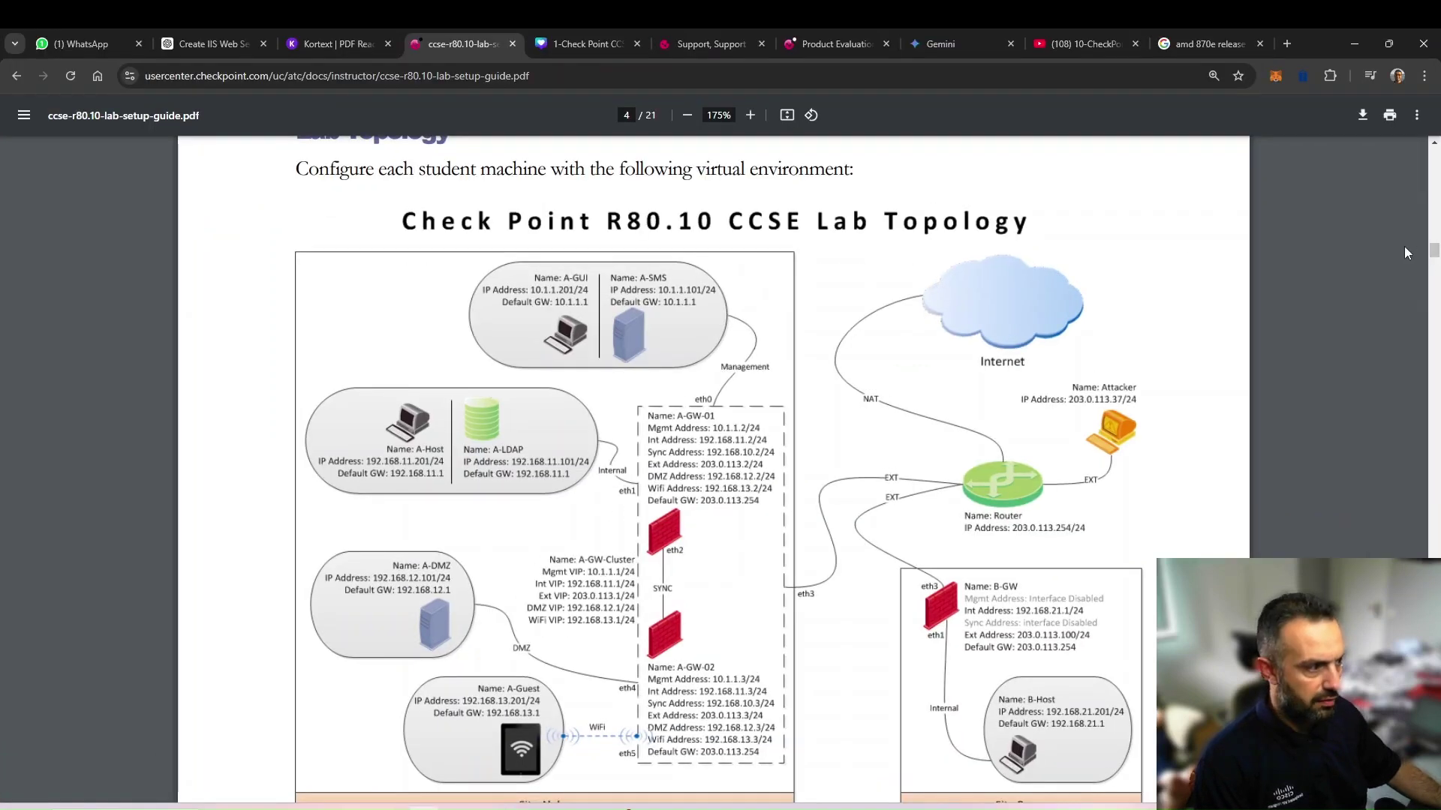
Review page 16's required-objects list in the guide, then return to the SmartConsole VM
drag(1434, 252, 1430, 555)
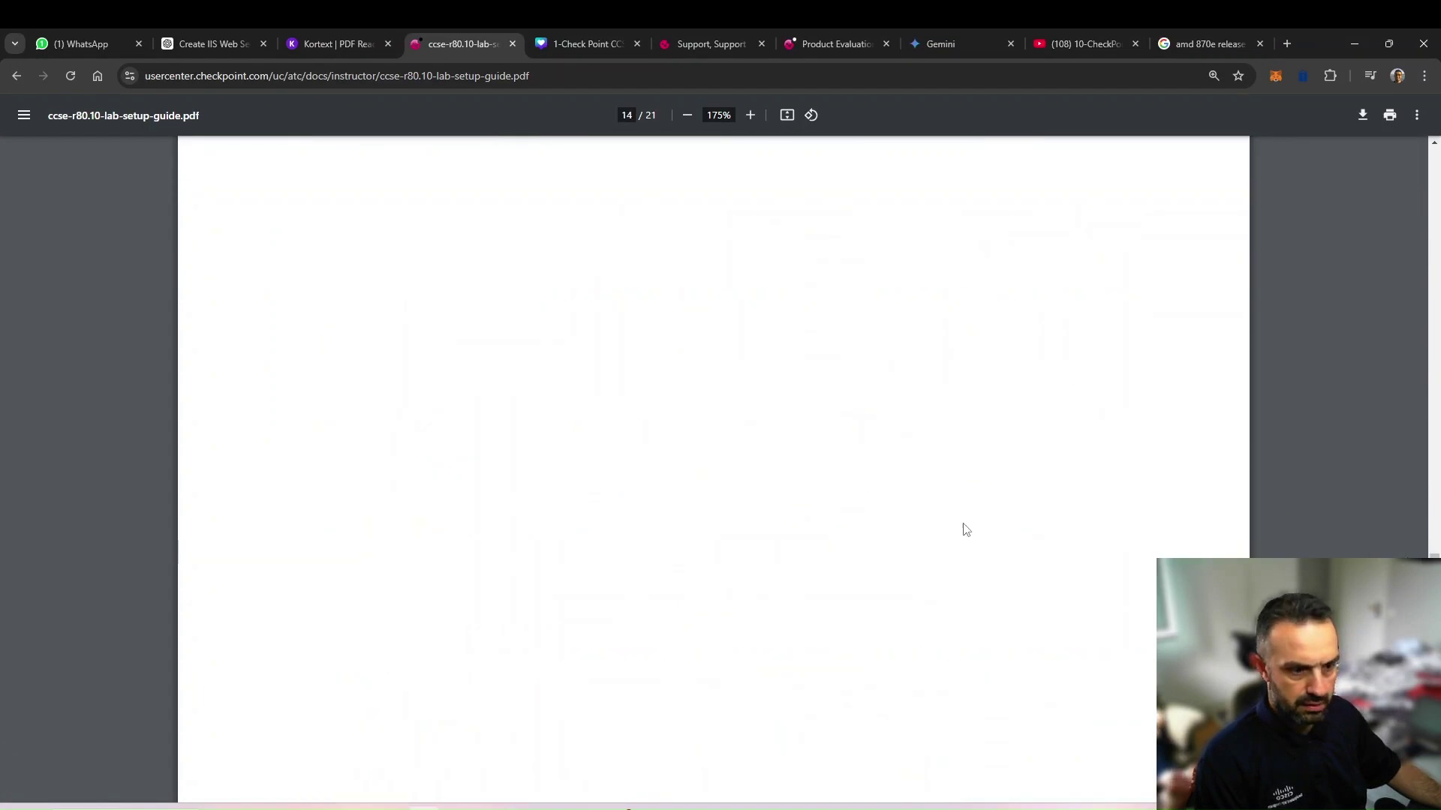
scroll(965, 527, down, 5)
scroll(966, 524, down, 10)
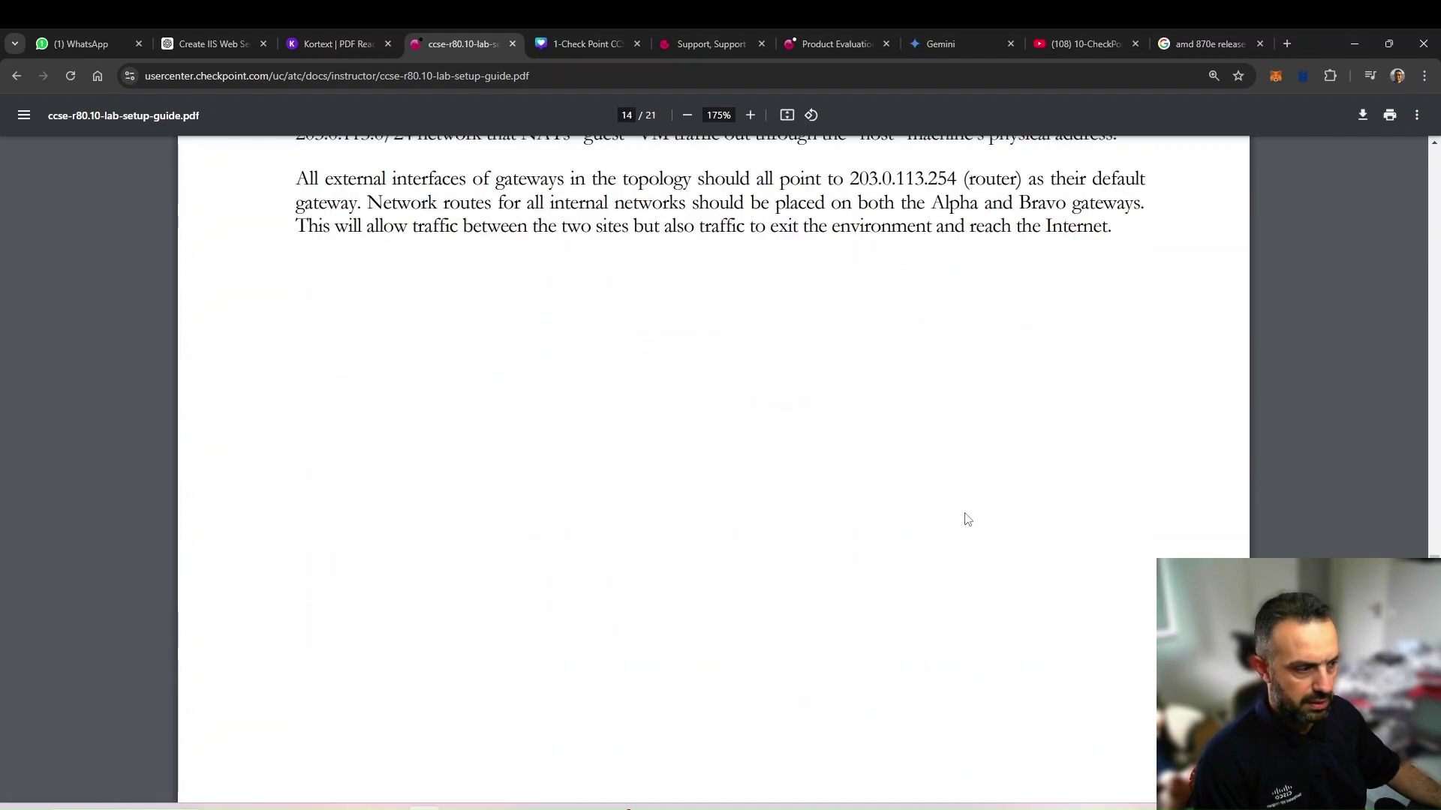
scroll(968, 521, down, 10)
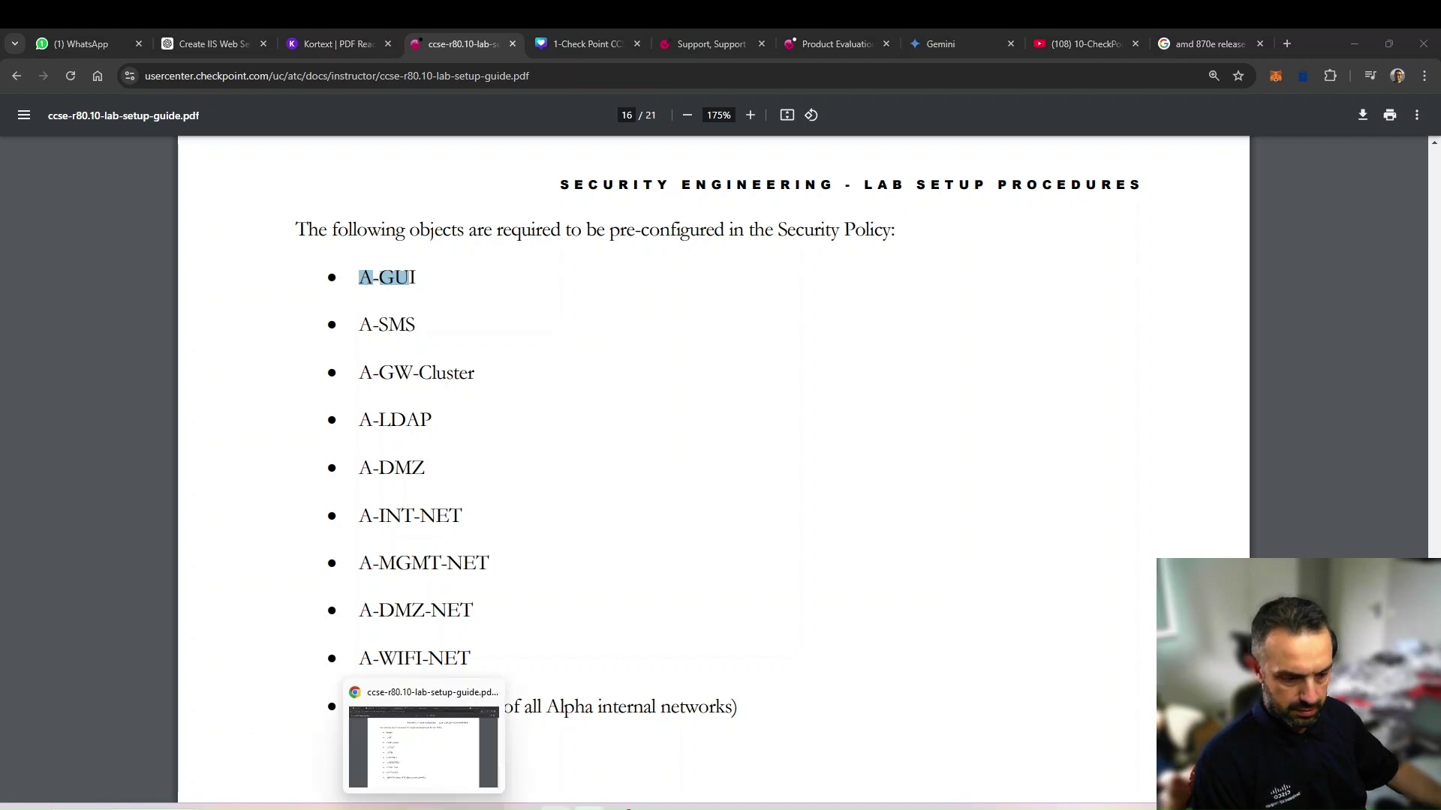
click(461, 719)
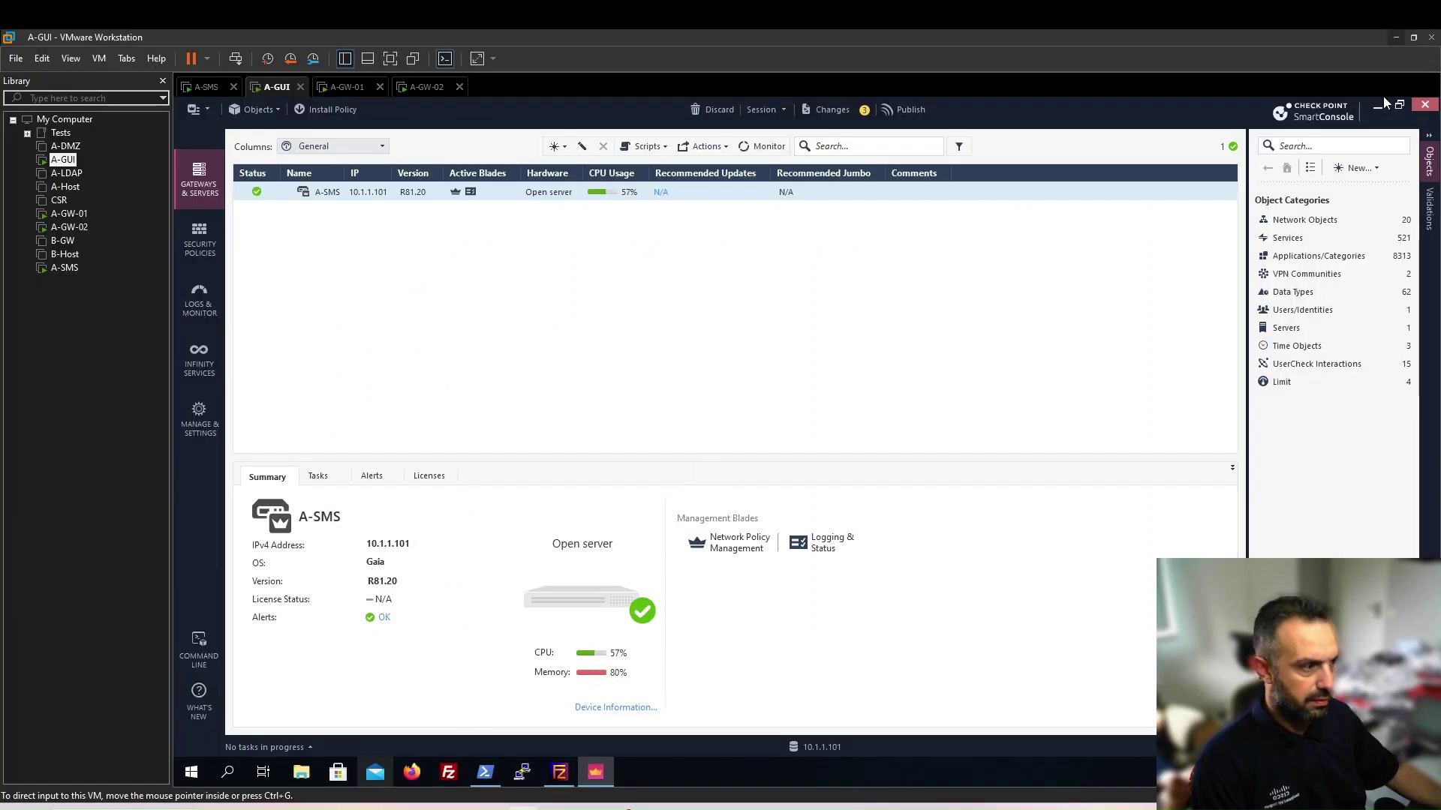
Create network A-INT-NET, 192.168.11.0 mask 255.255.255.0, with automatic address translation rules
click(1361, 169)
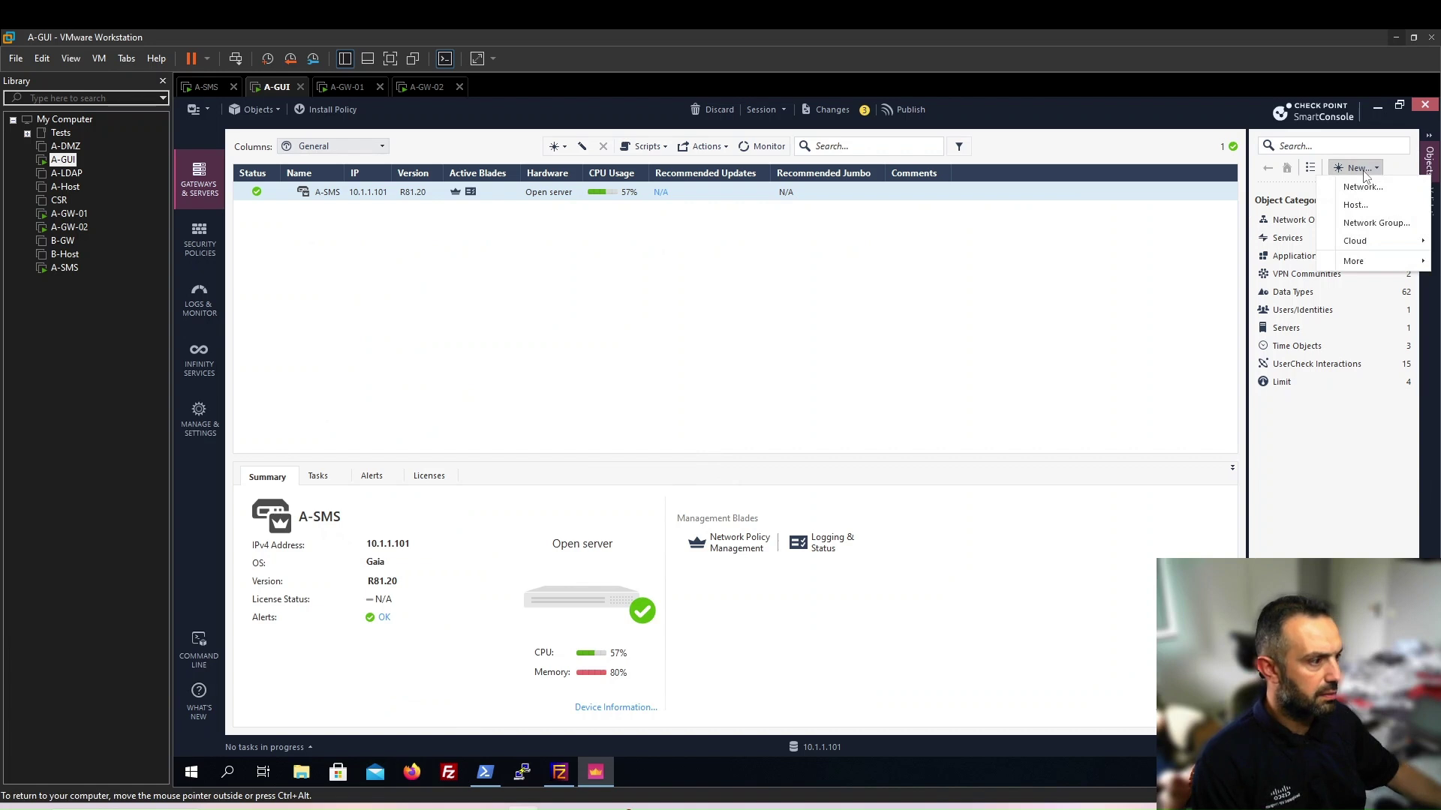
click(1357, 188)
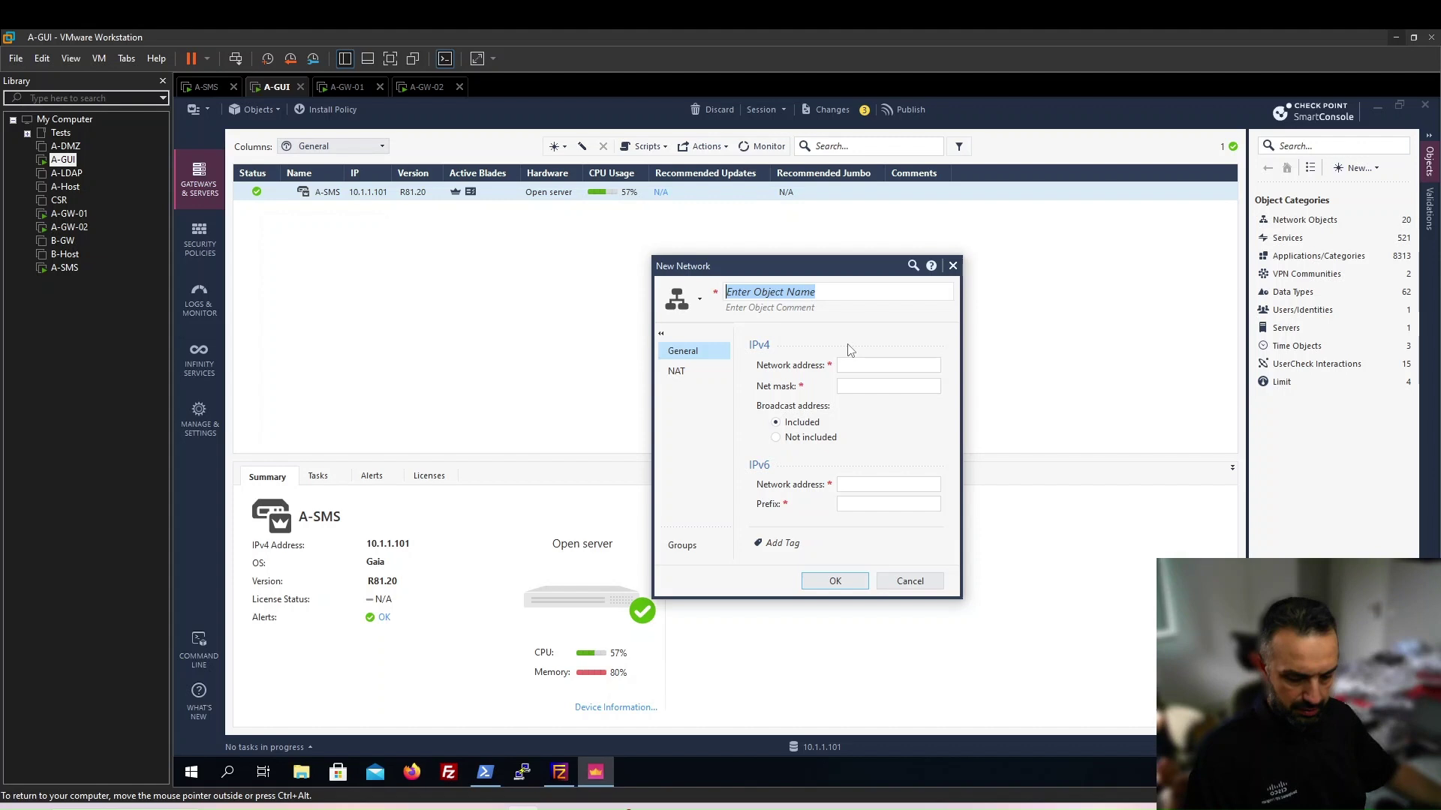
text(A-INT)
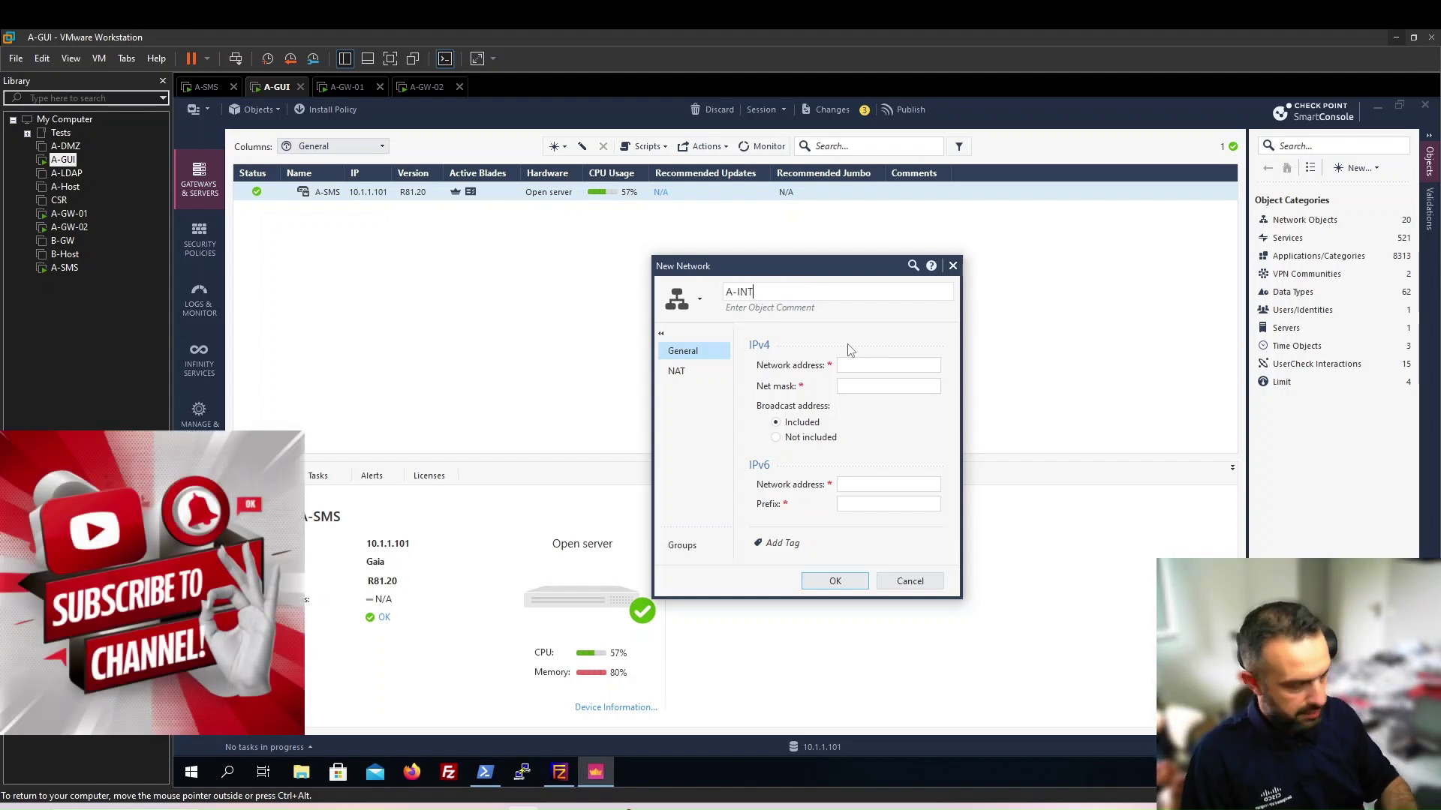
text(-NET)
key(Tab)
text(192.168.)
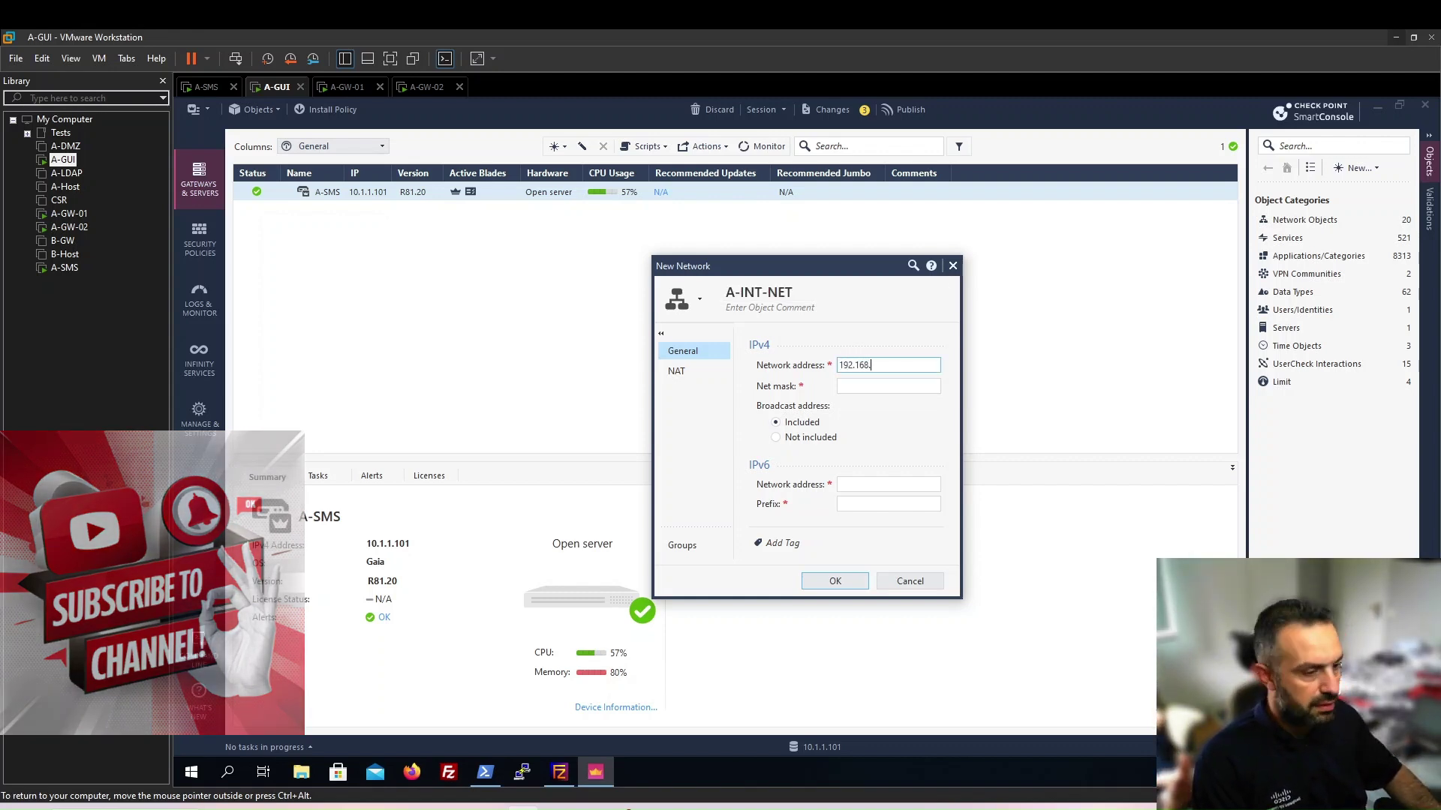
text(11.0)
click(842, 385)
text(255.255.255.0)
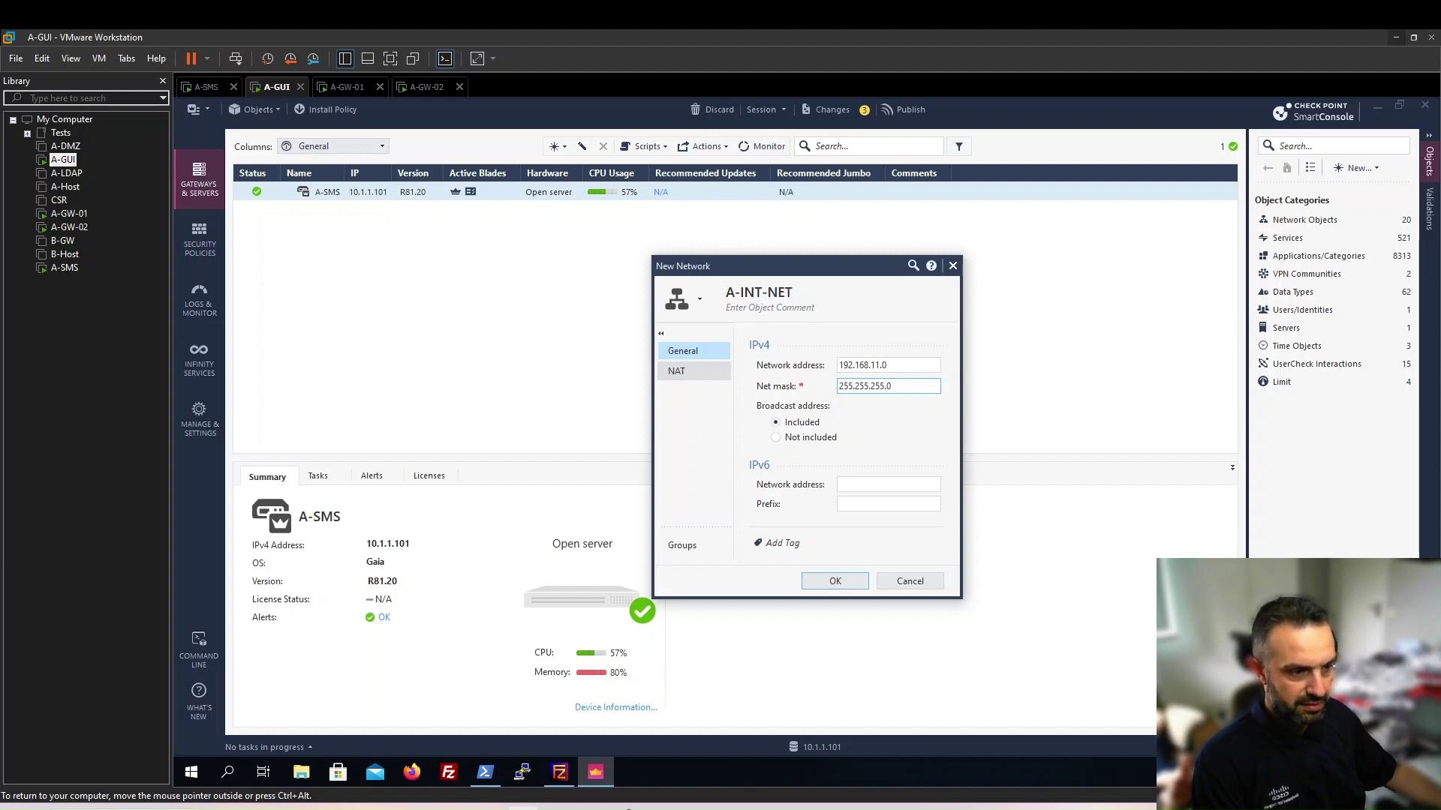
click(676, 371)
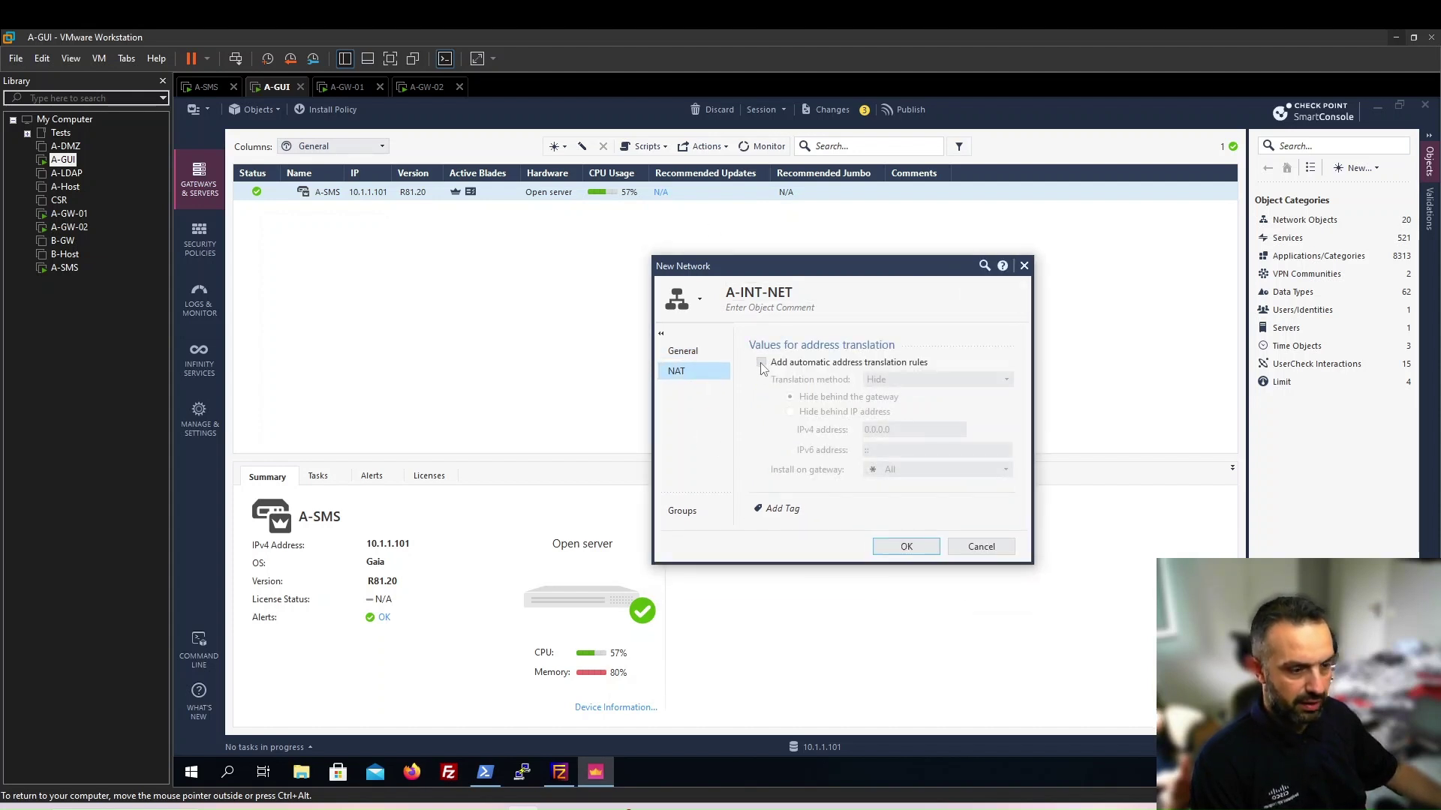
click(762, 363)
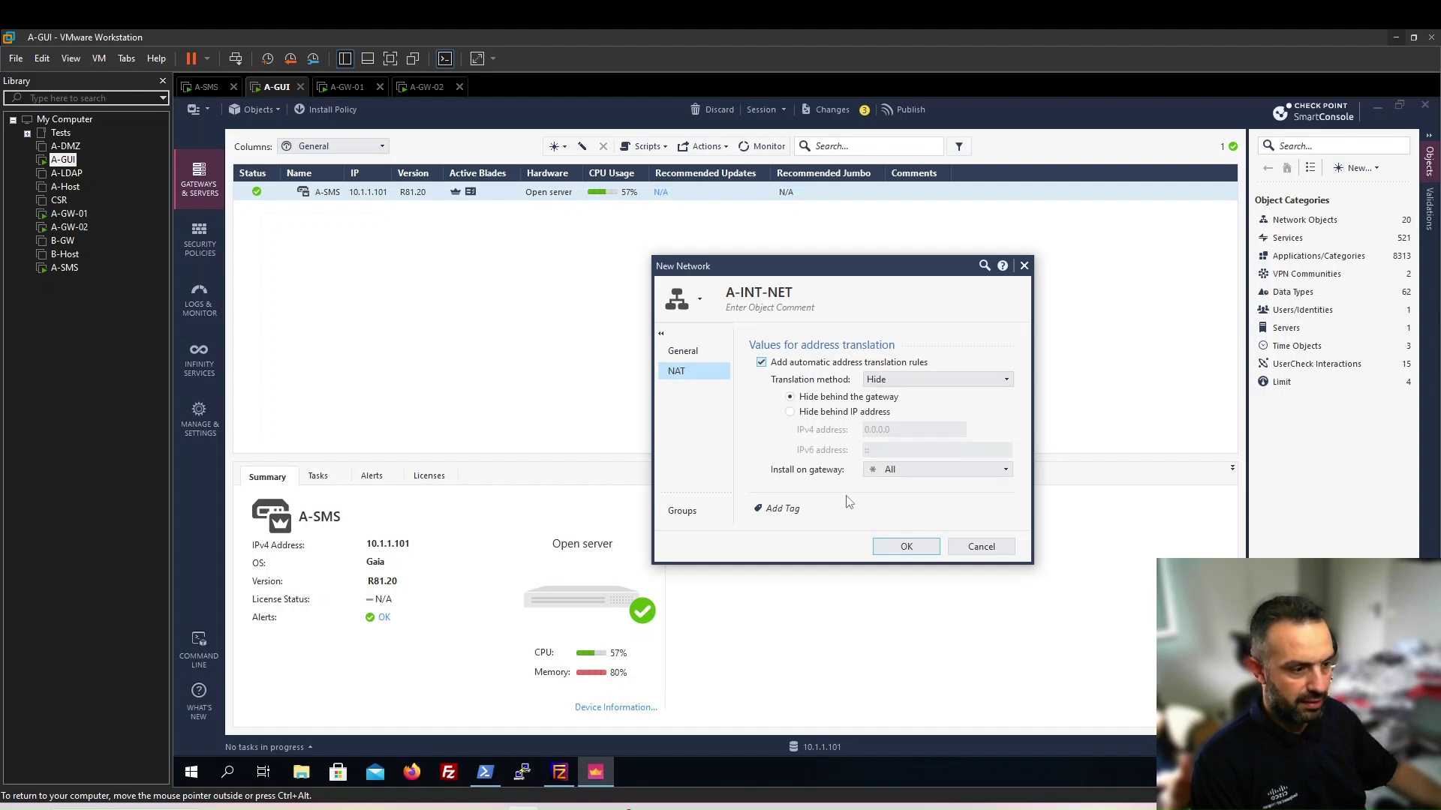
click(887, 550)
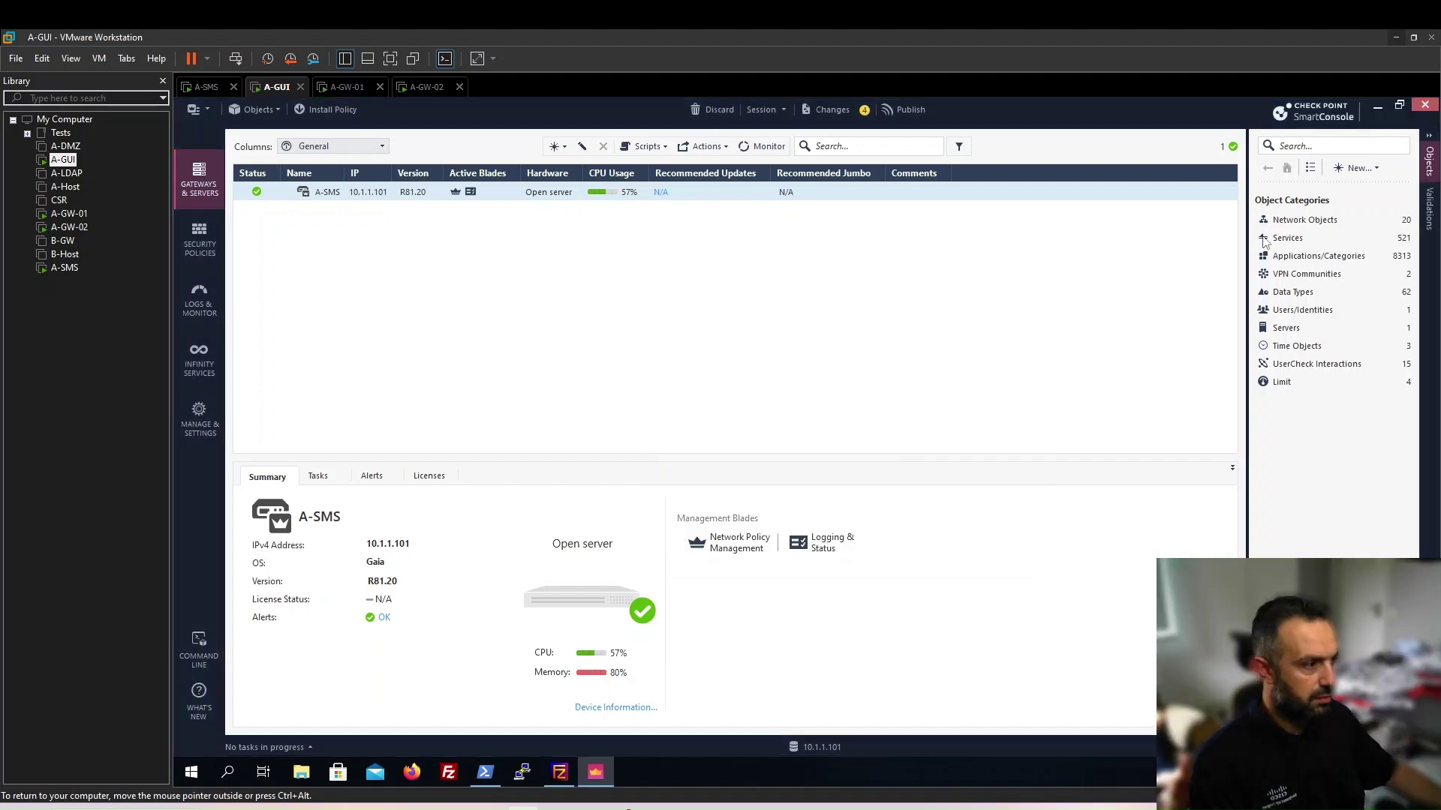
Create network A-MGMT-NET for 10.1.1.0 with automatic address translation rules enabled
click(1357, 169)
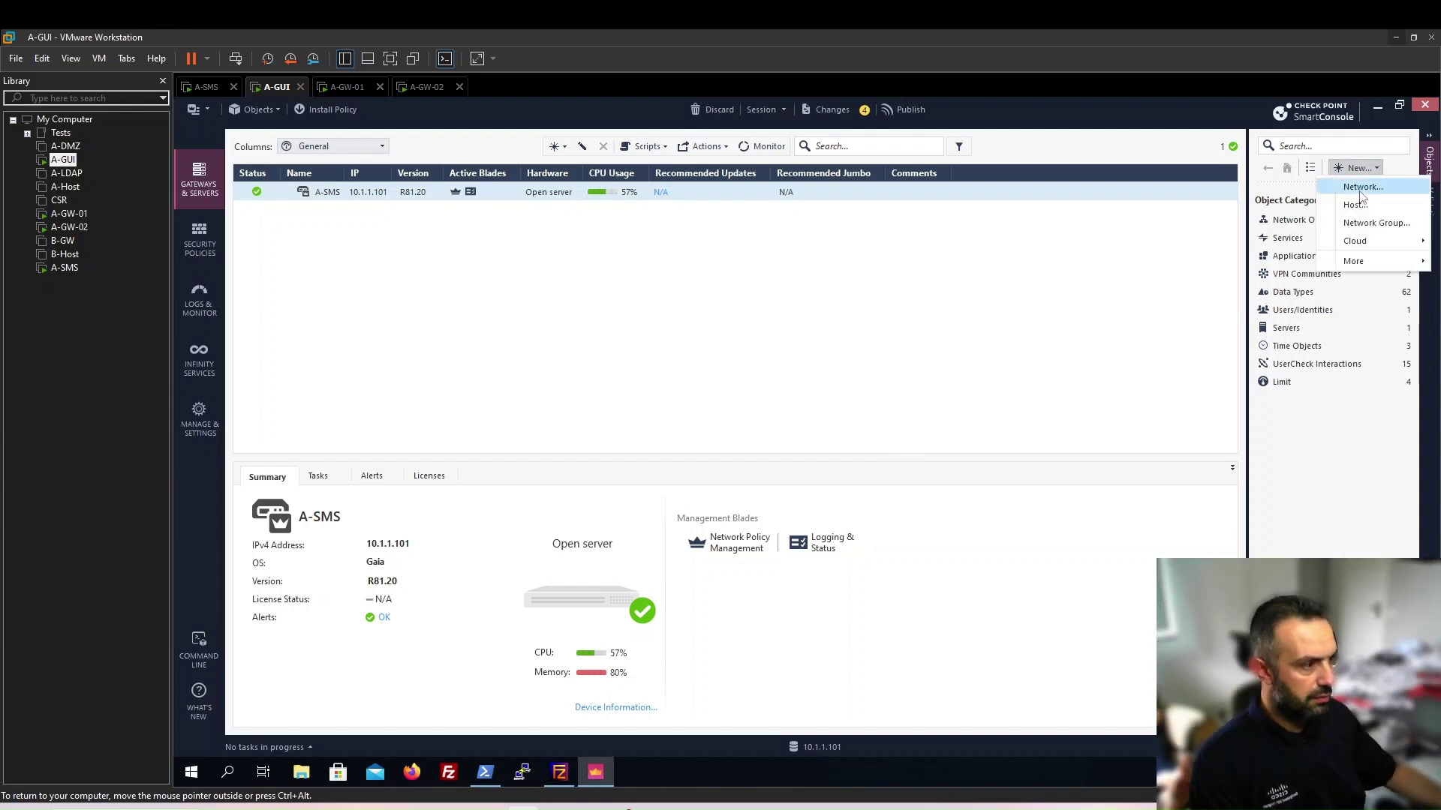
click(1360, 188)
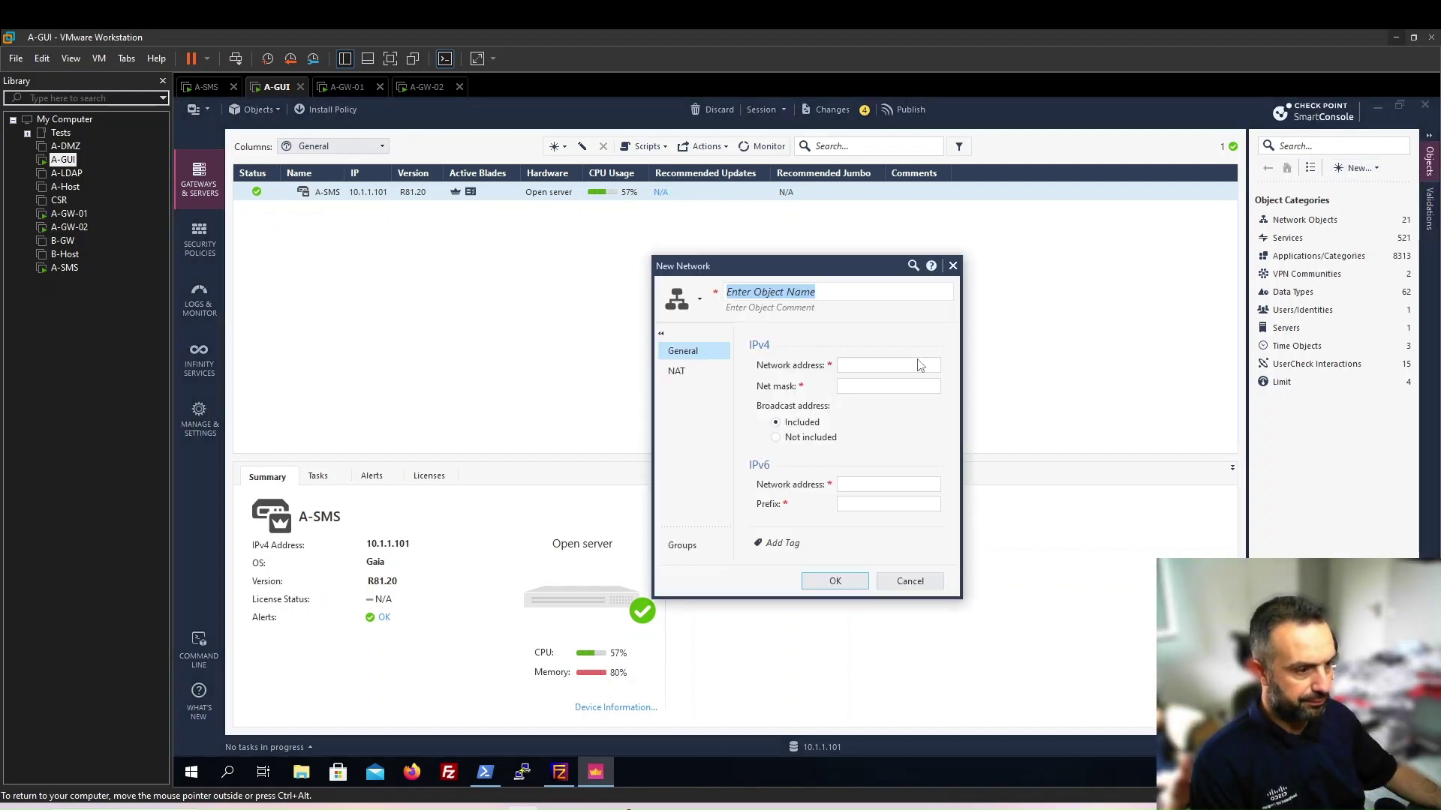
text(A)
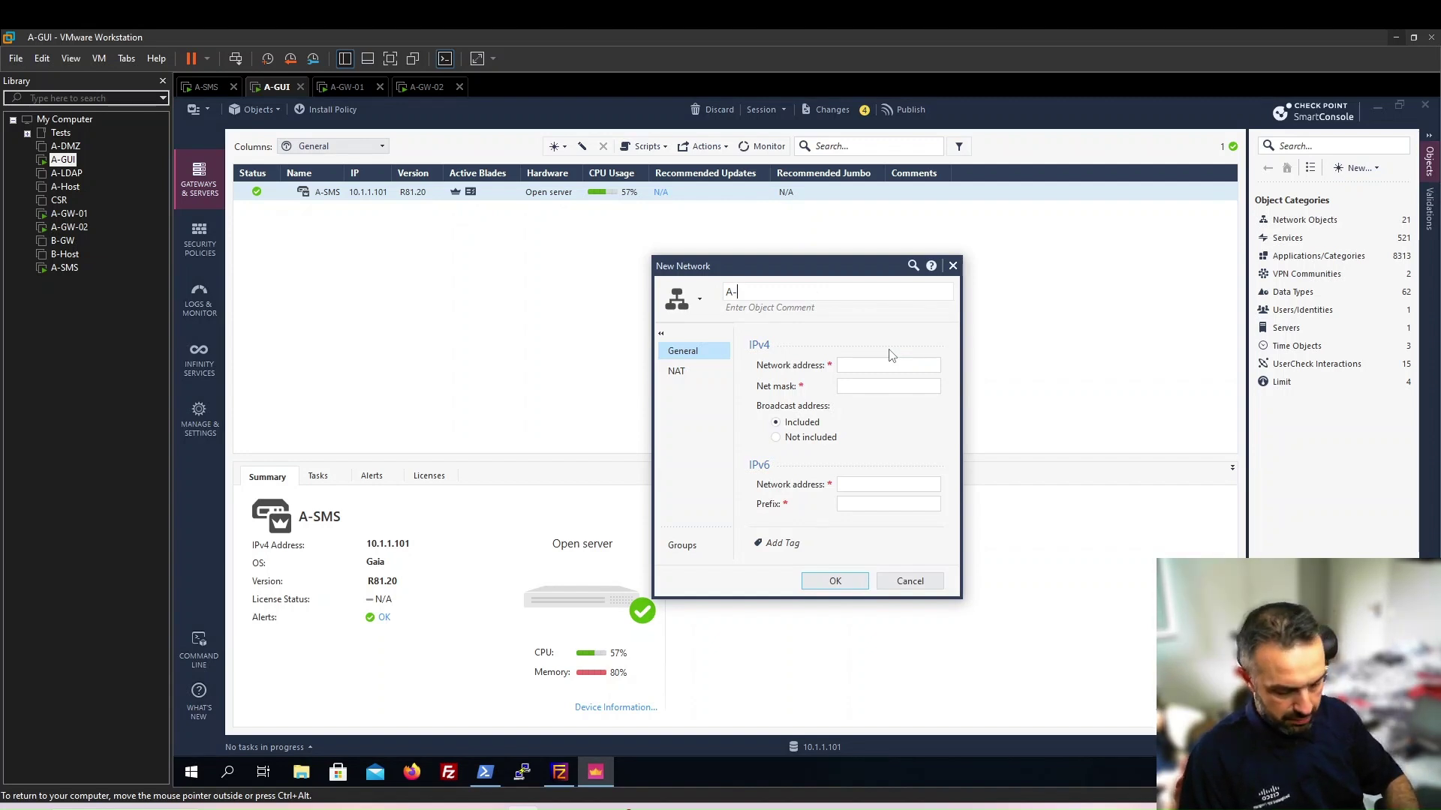
text(-MGMT-NET)
key(Tab)
text(10.1.1.0)
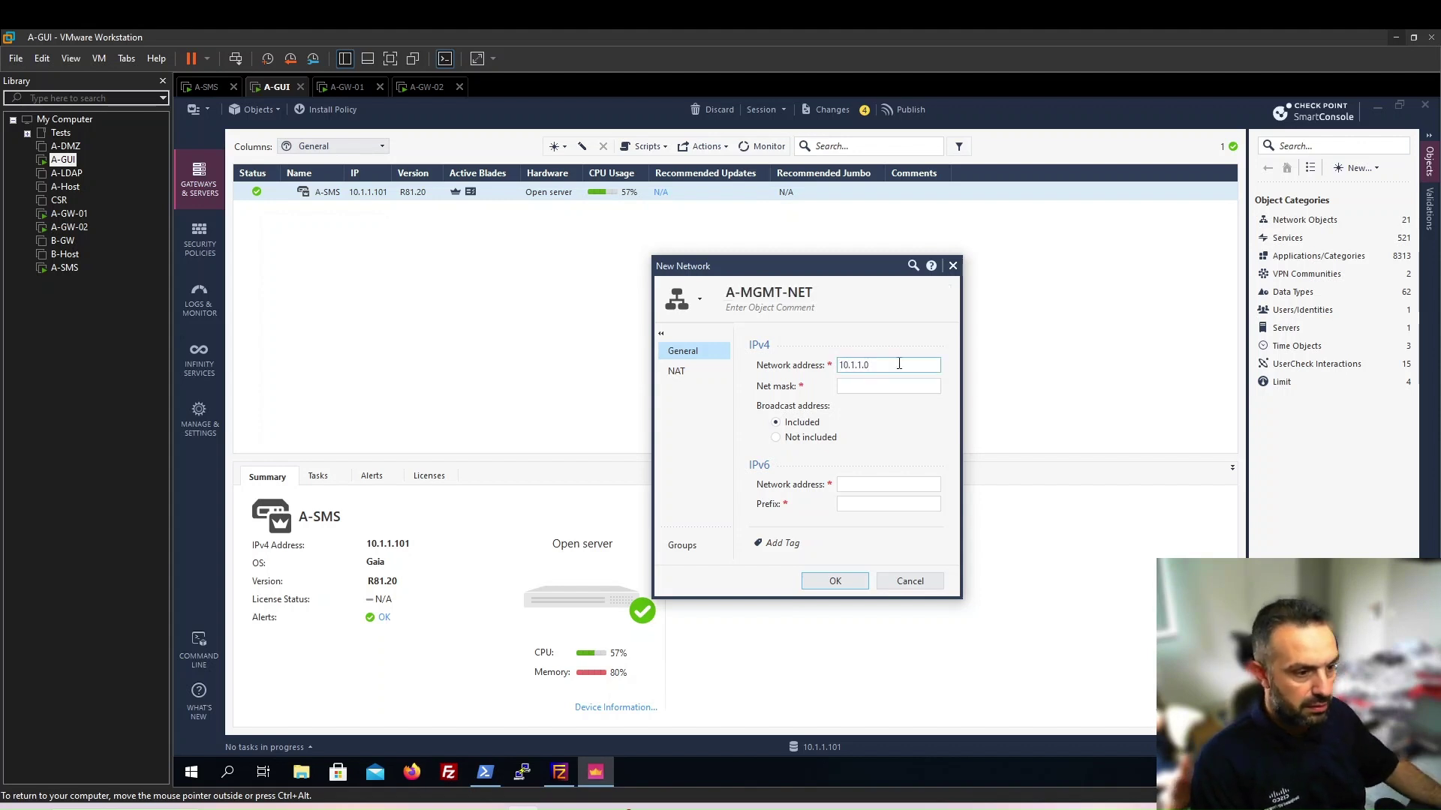
key(Tab)
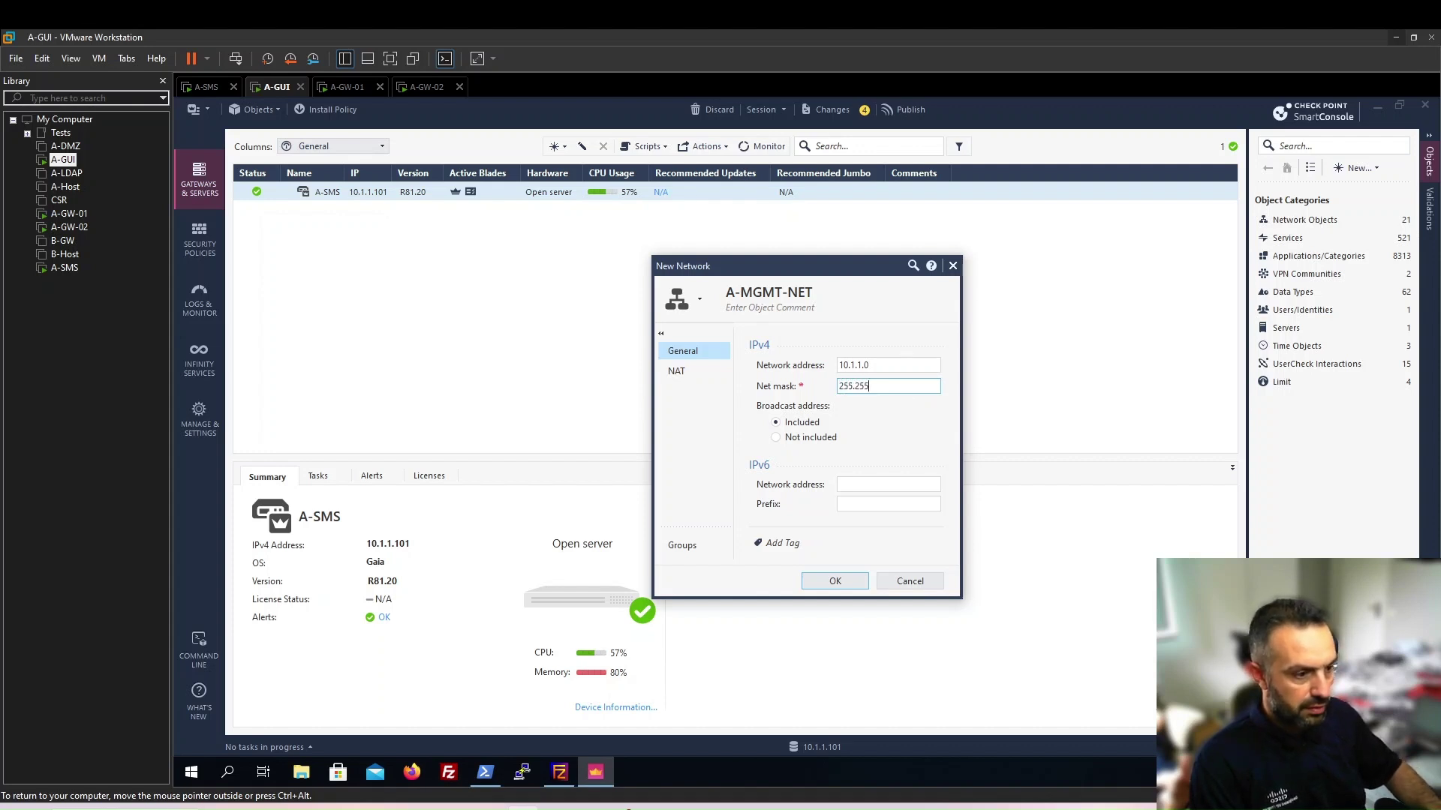
click(680, 373)
click(762, 363)
click(889, 544)
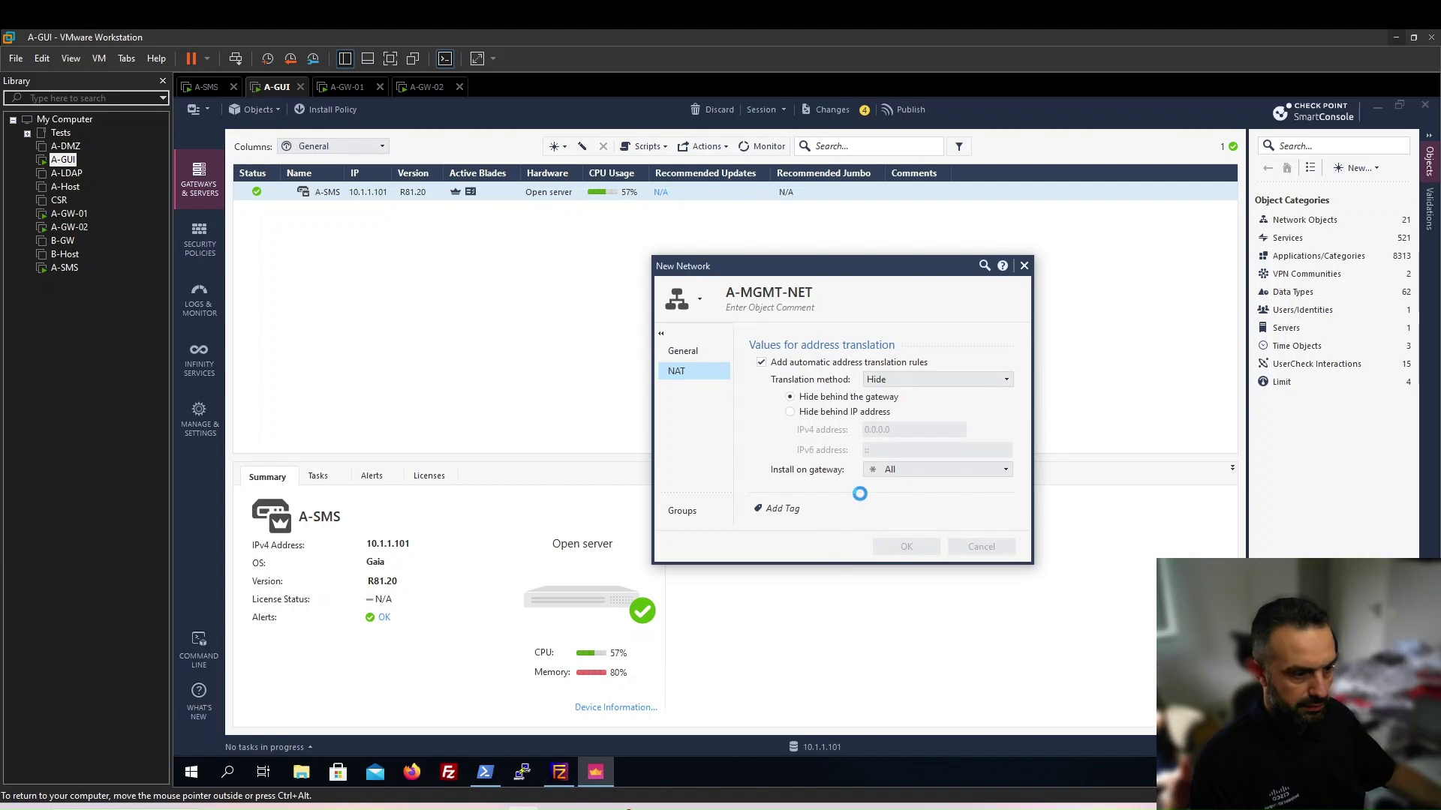
click(1358, 168)
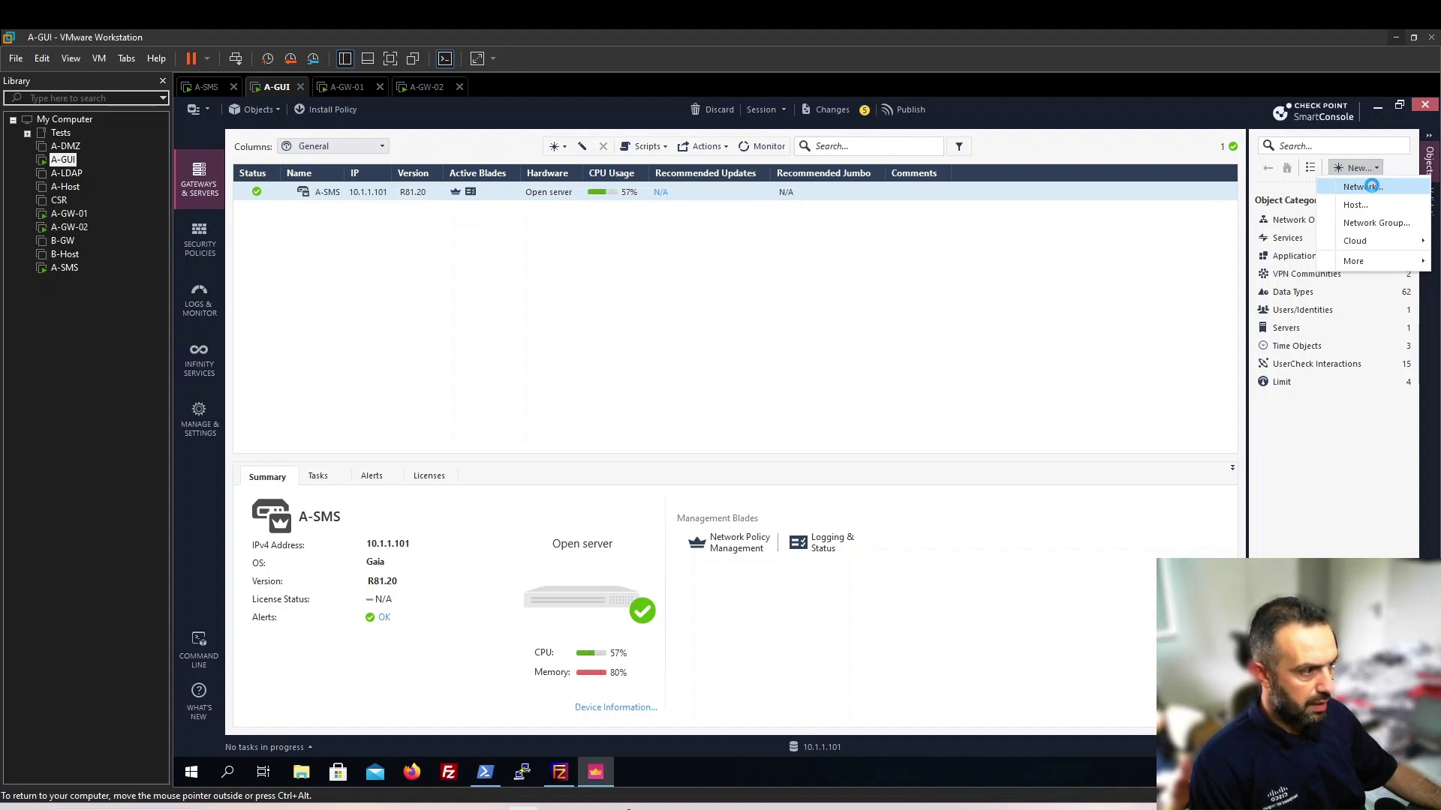
Create network A-DMZ-NET, 192.168.12.0 mask 255.255.255.0, with automatic address translation rules
click(1362, 187)
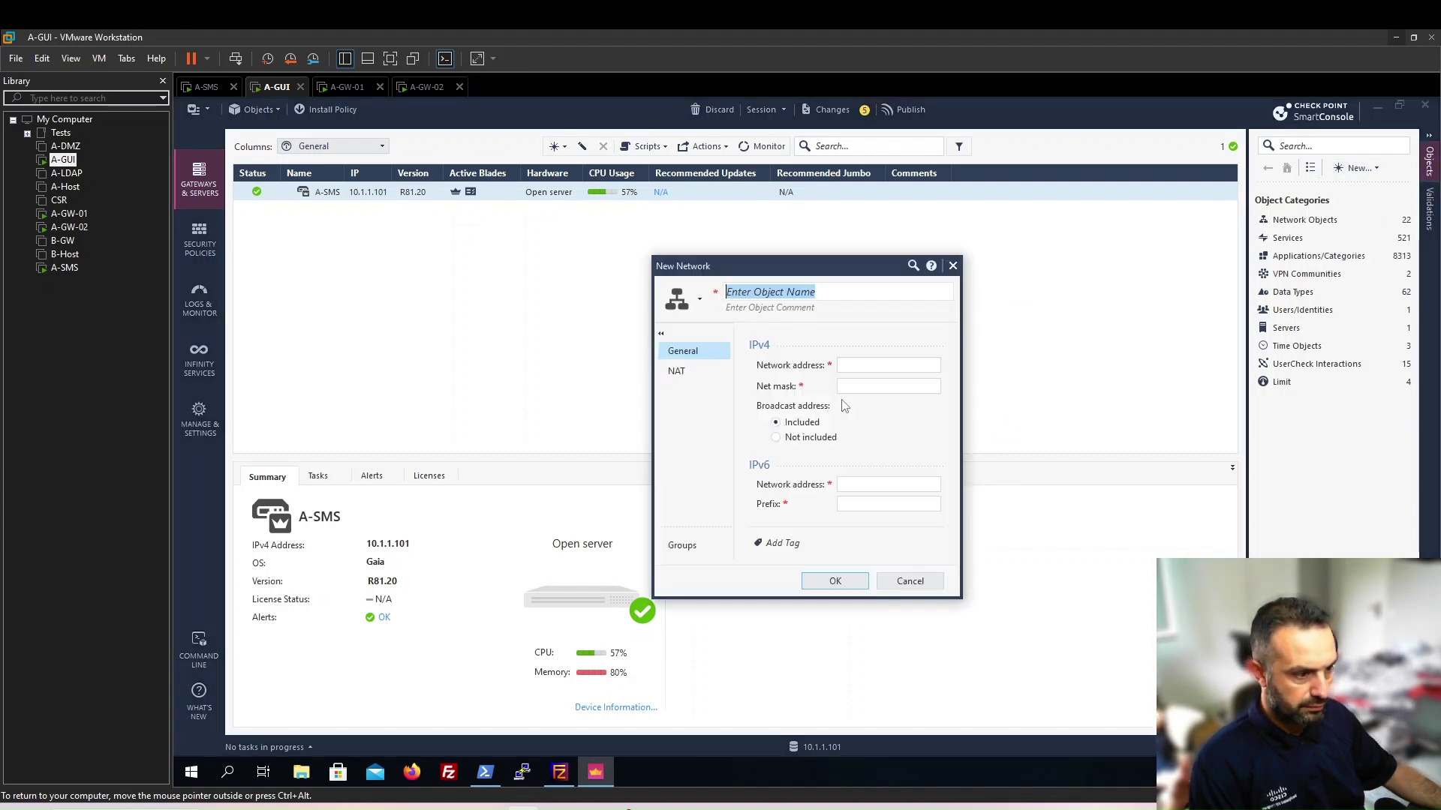
text(A)
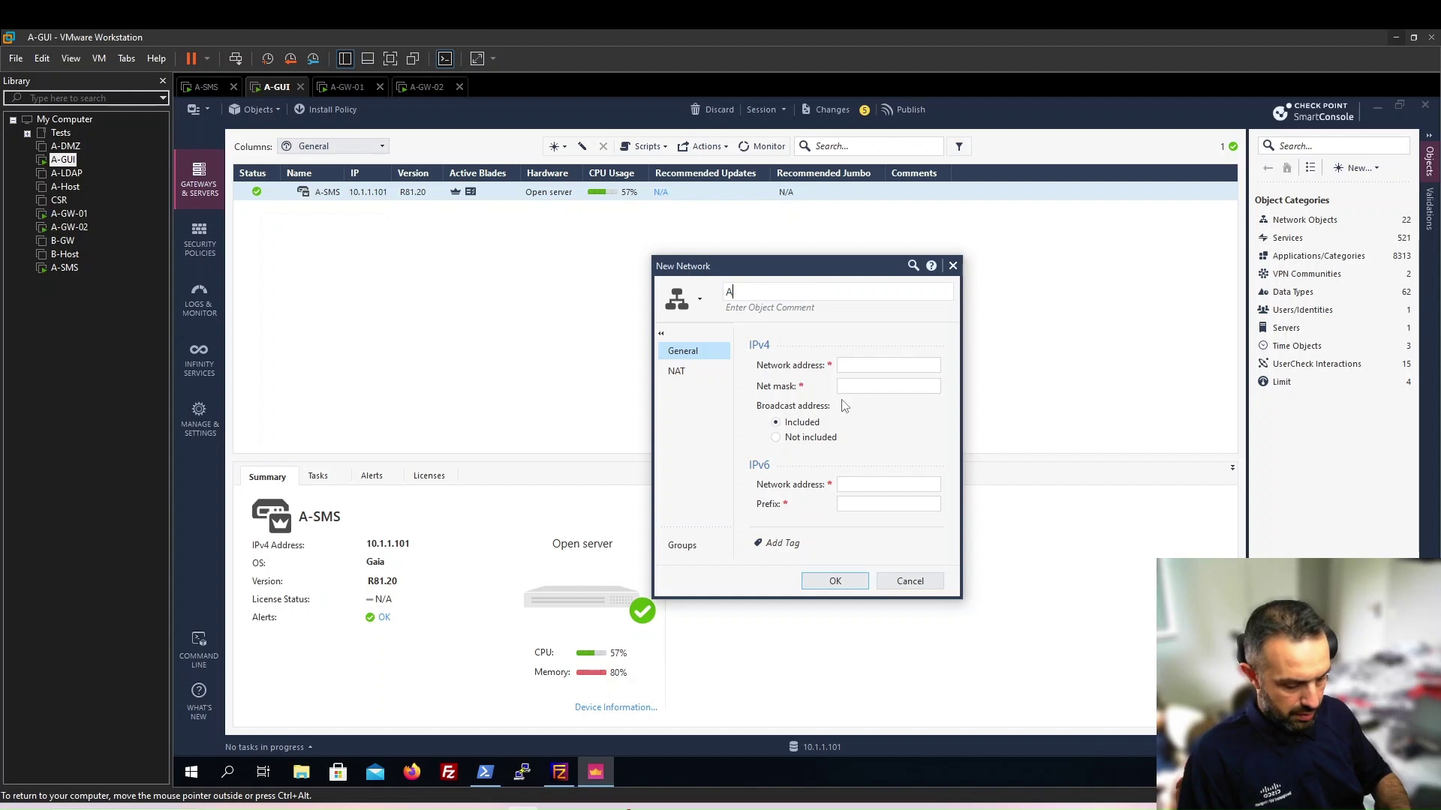
text(-D)
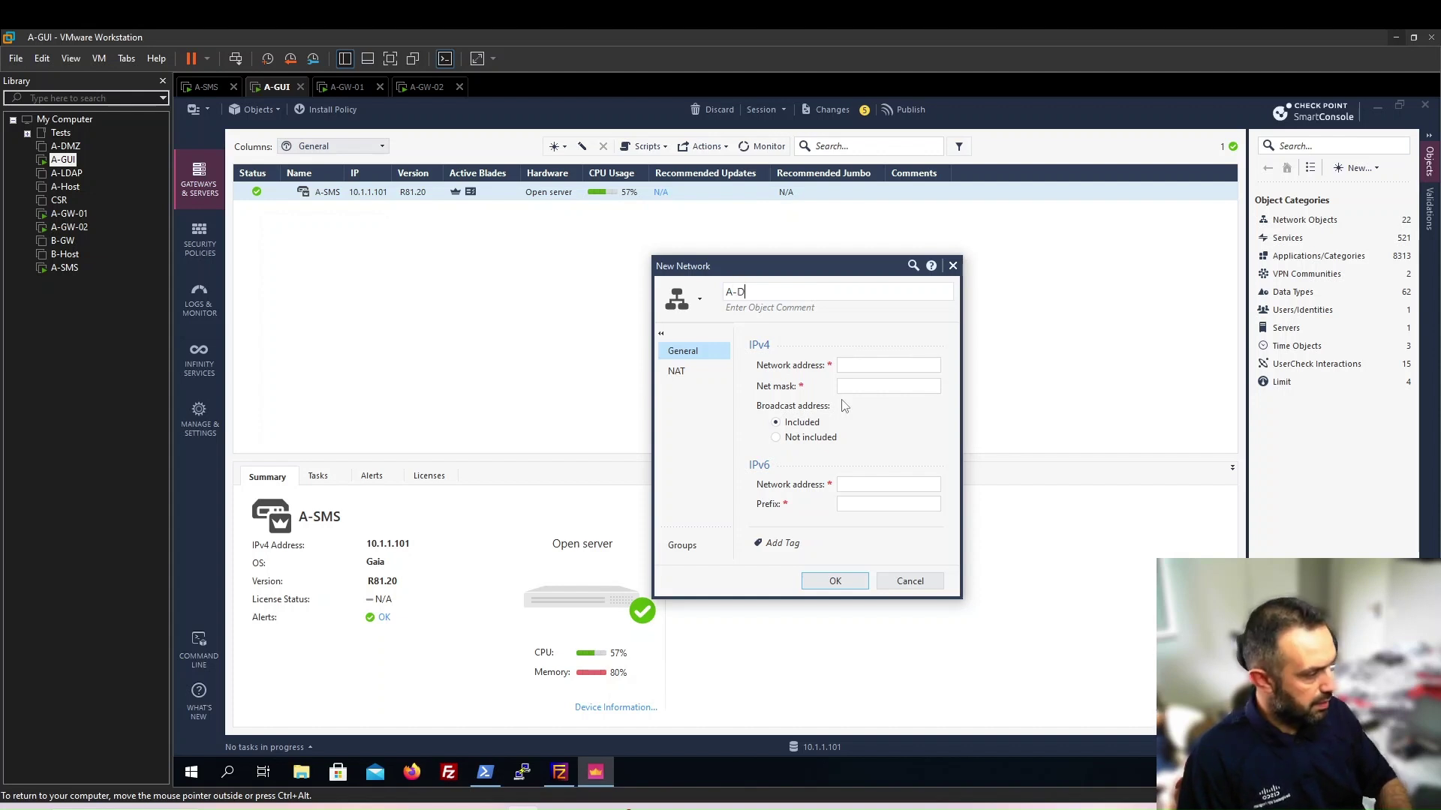
text(MZ)
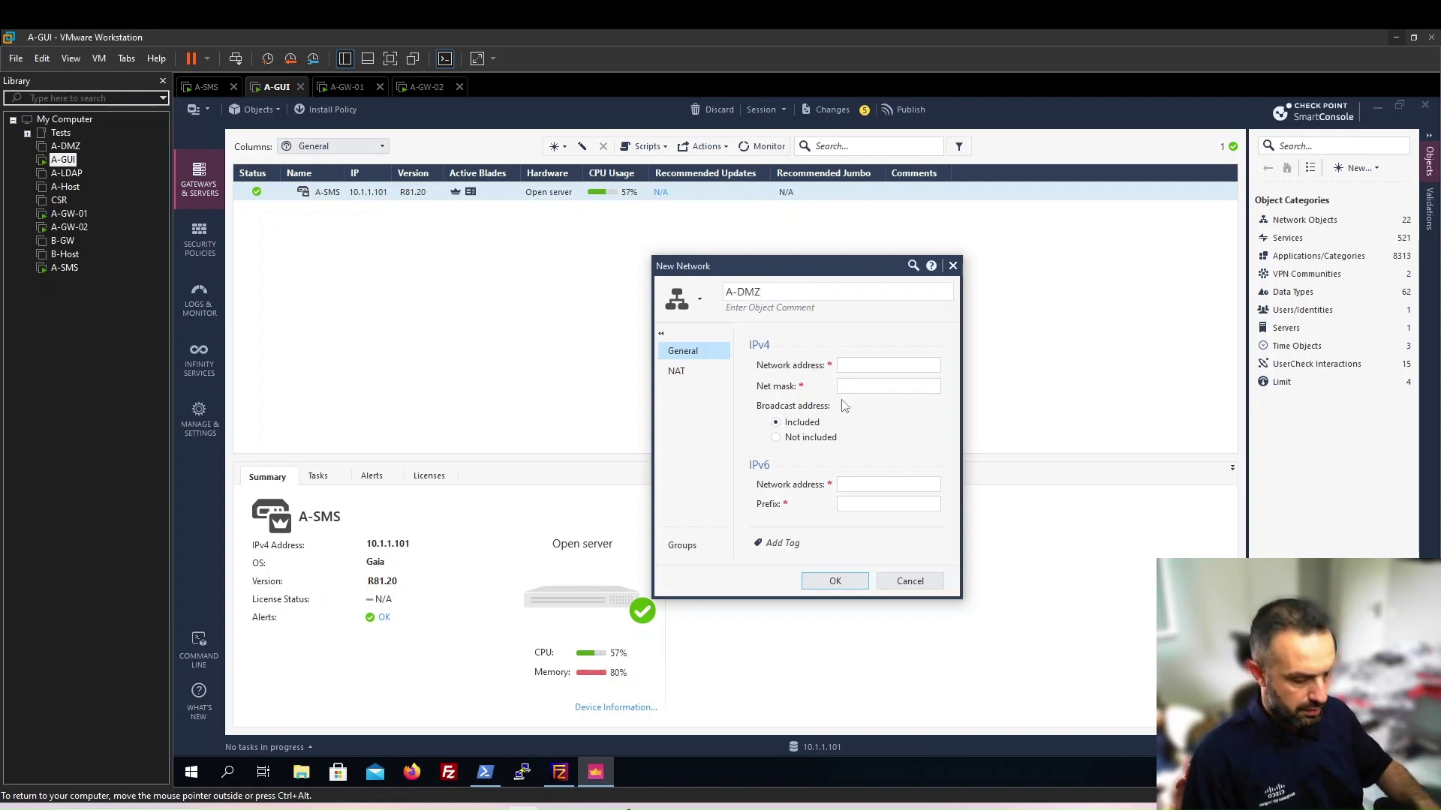
text(-NET)
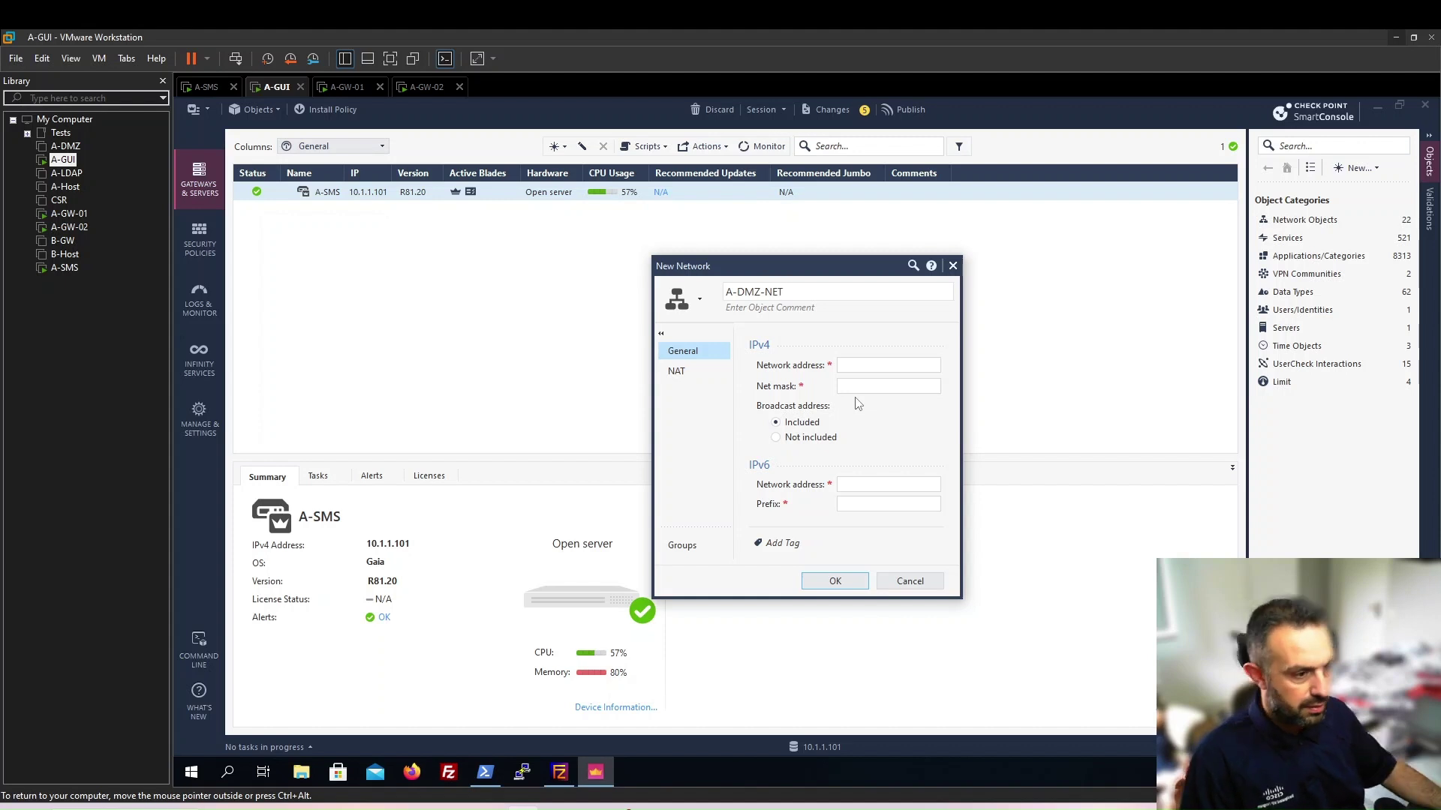
key(Tab)
text(19)
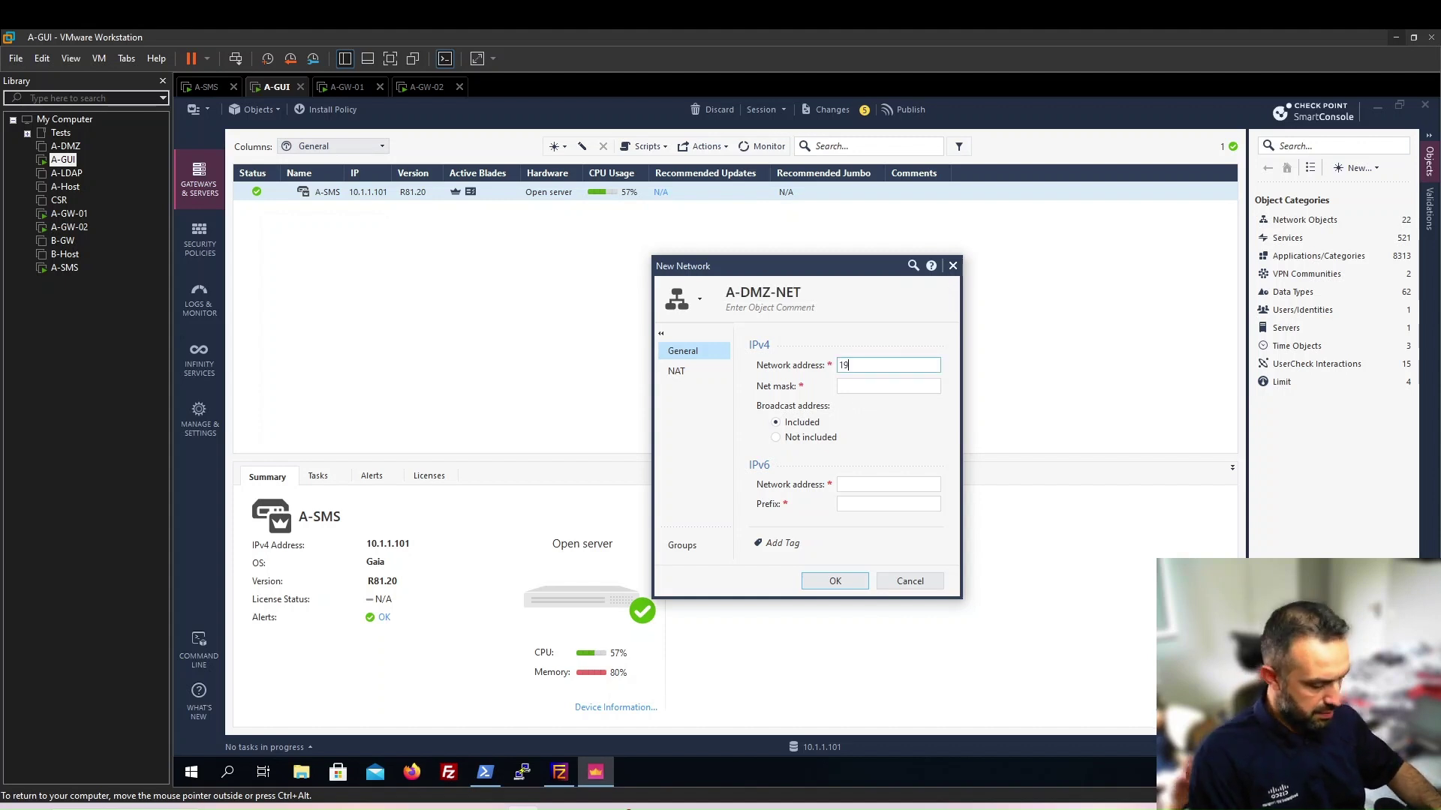
text(2.168.12.0)
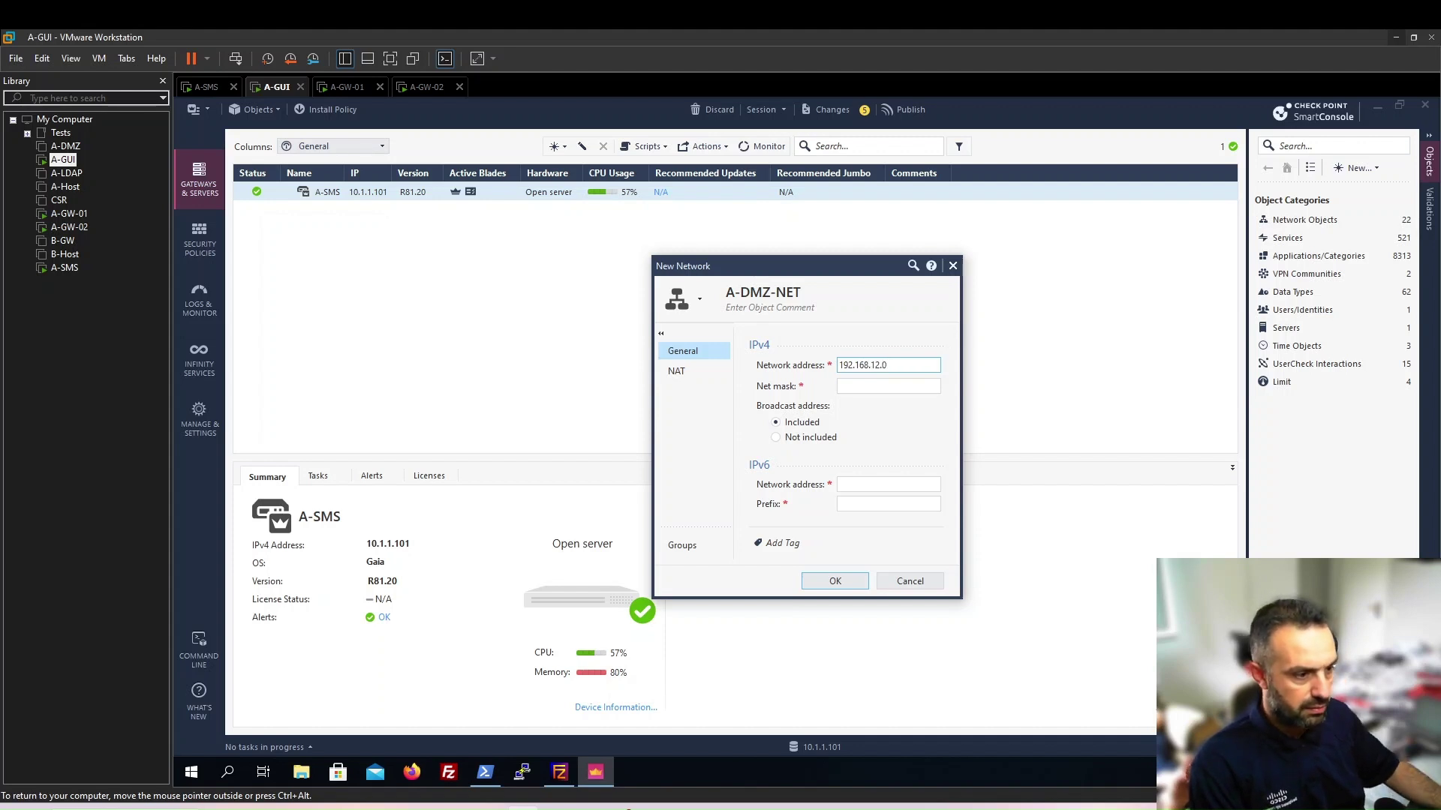
key(Tab)
text(255.255.25)
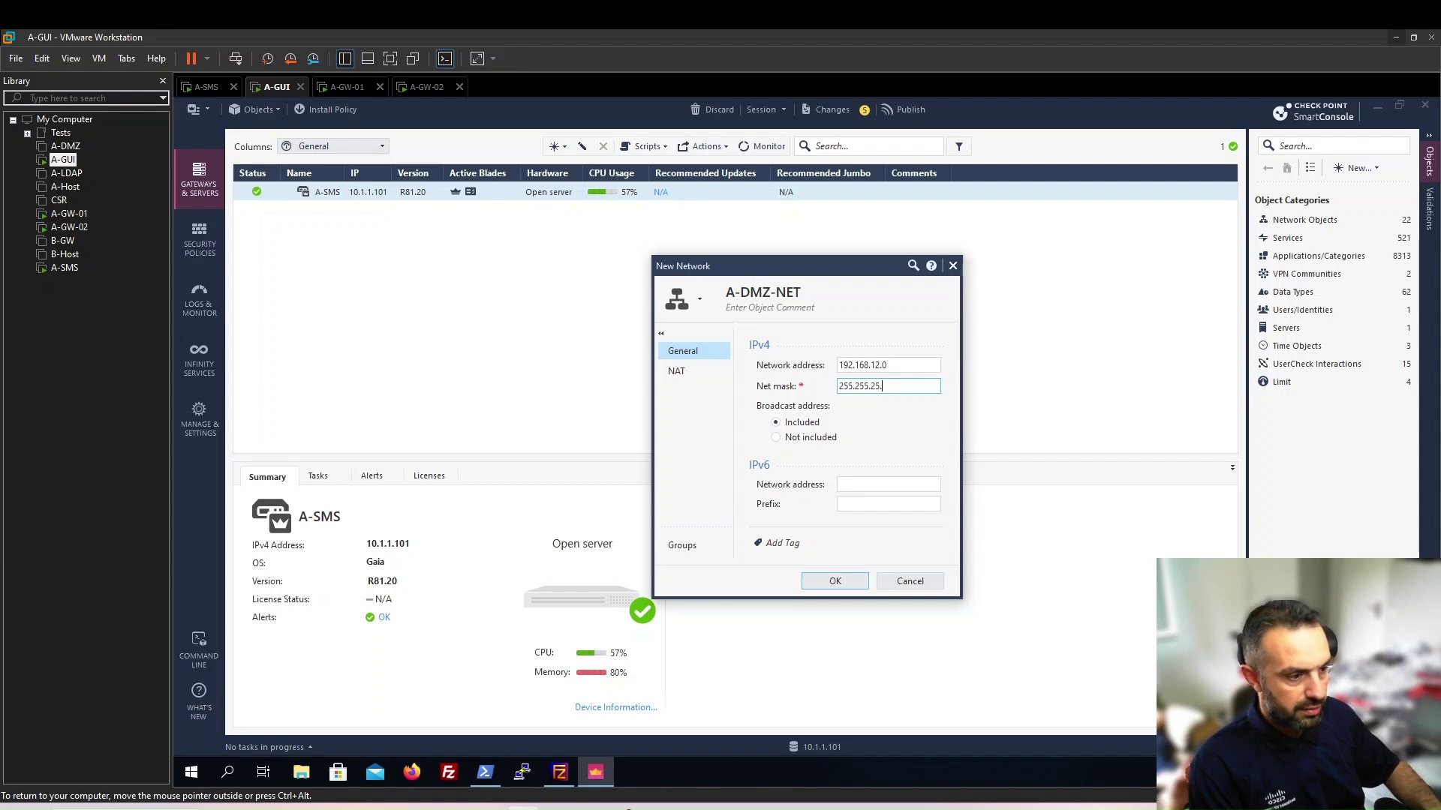
text(5)
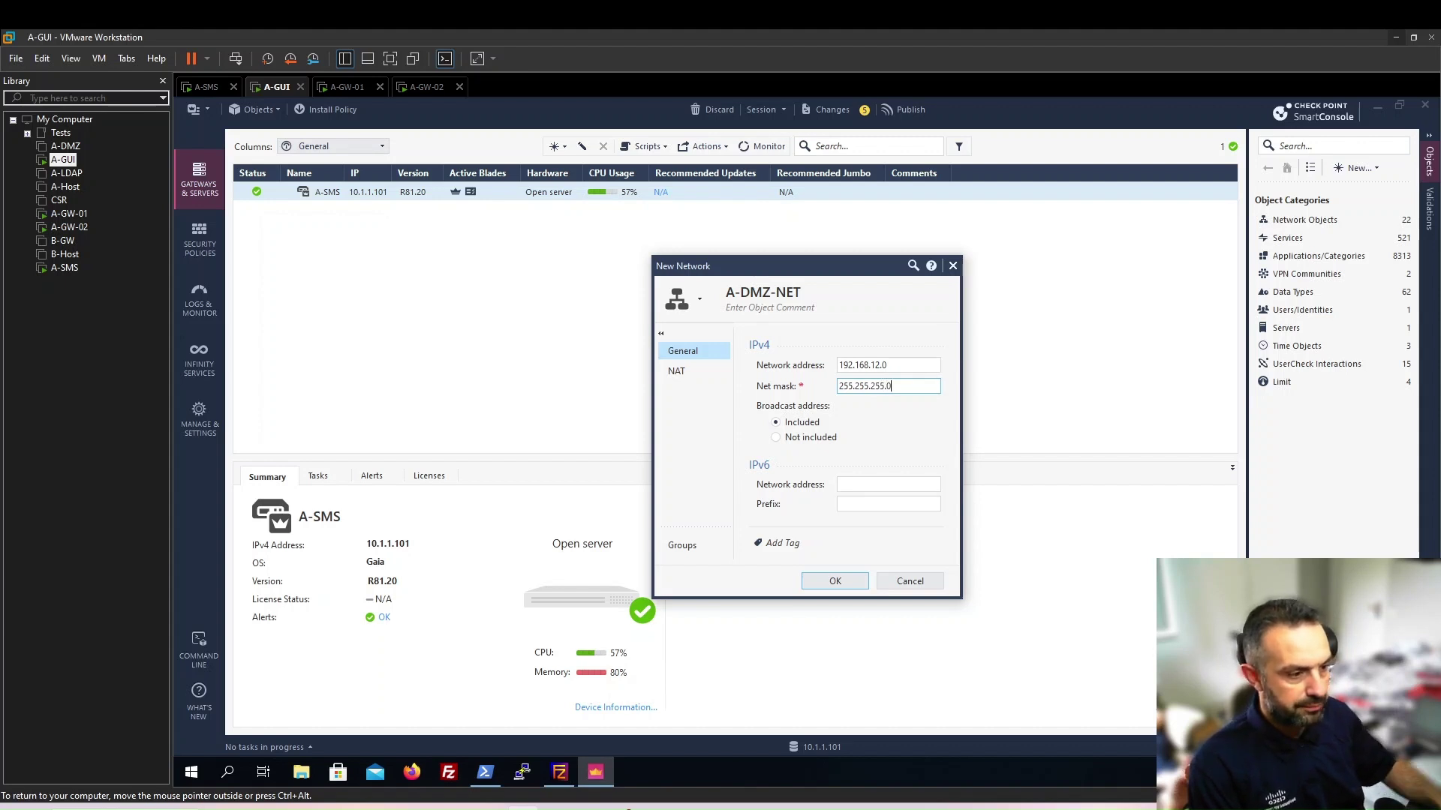
text(.0)
click(676, 370)
click(762, 362)
click(897, 549)
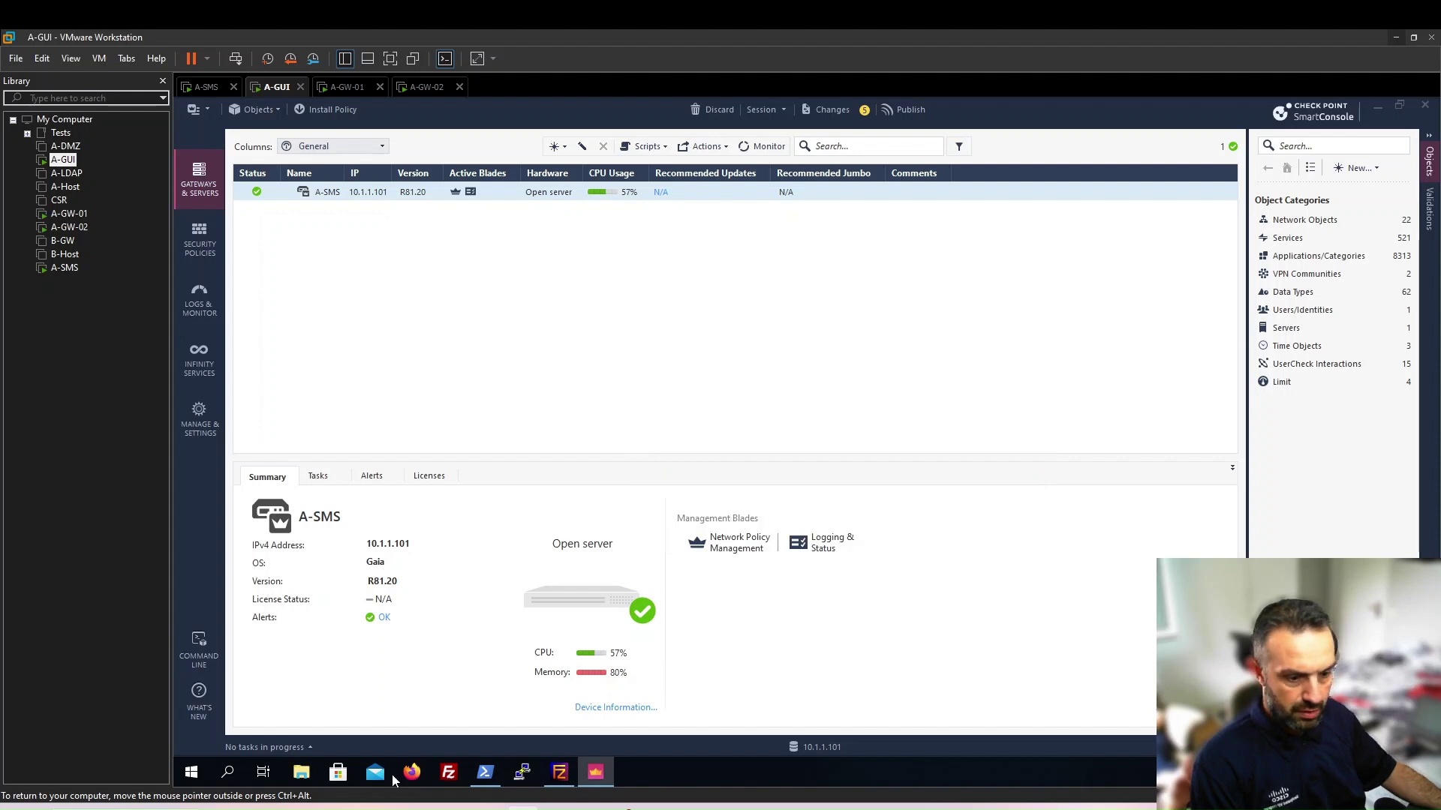
Review the required-objects list in the Chrome PDF guide, then return to the A-GUI SmartConsole
key(alt+Tab)
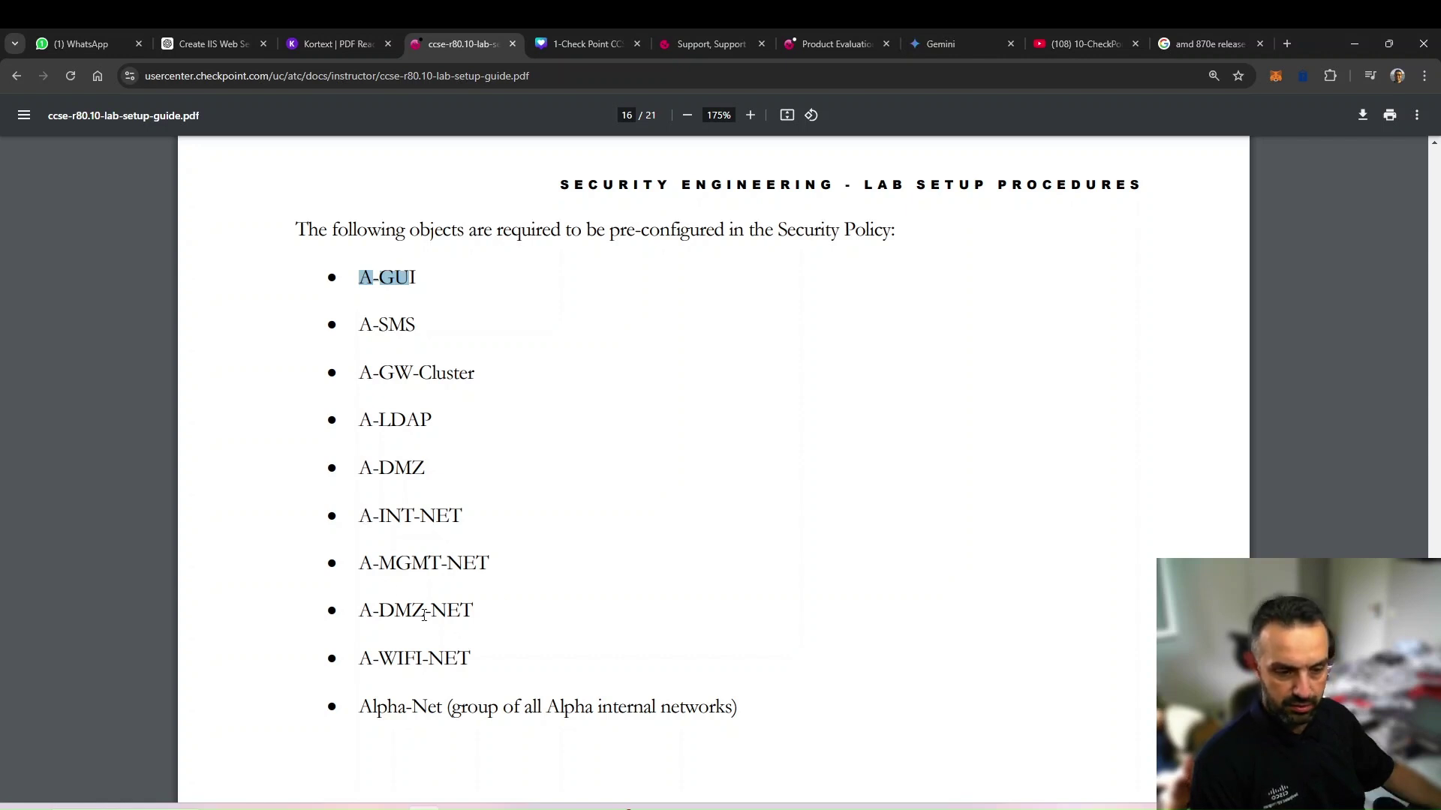
click(523, 808)
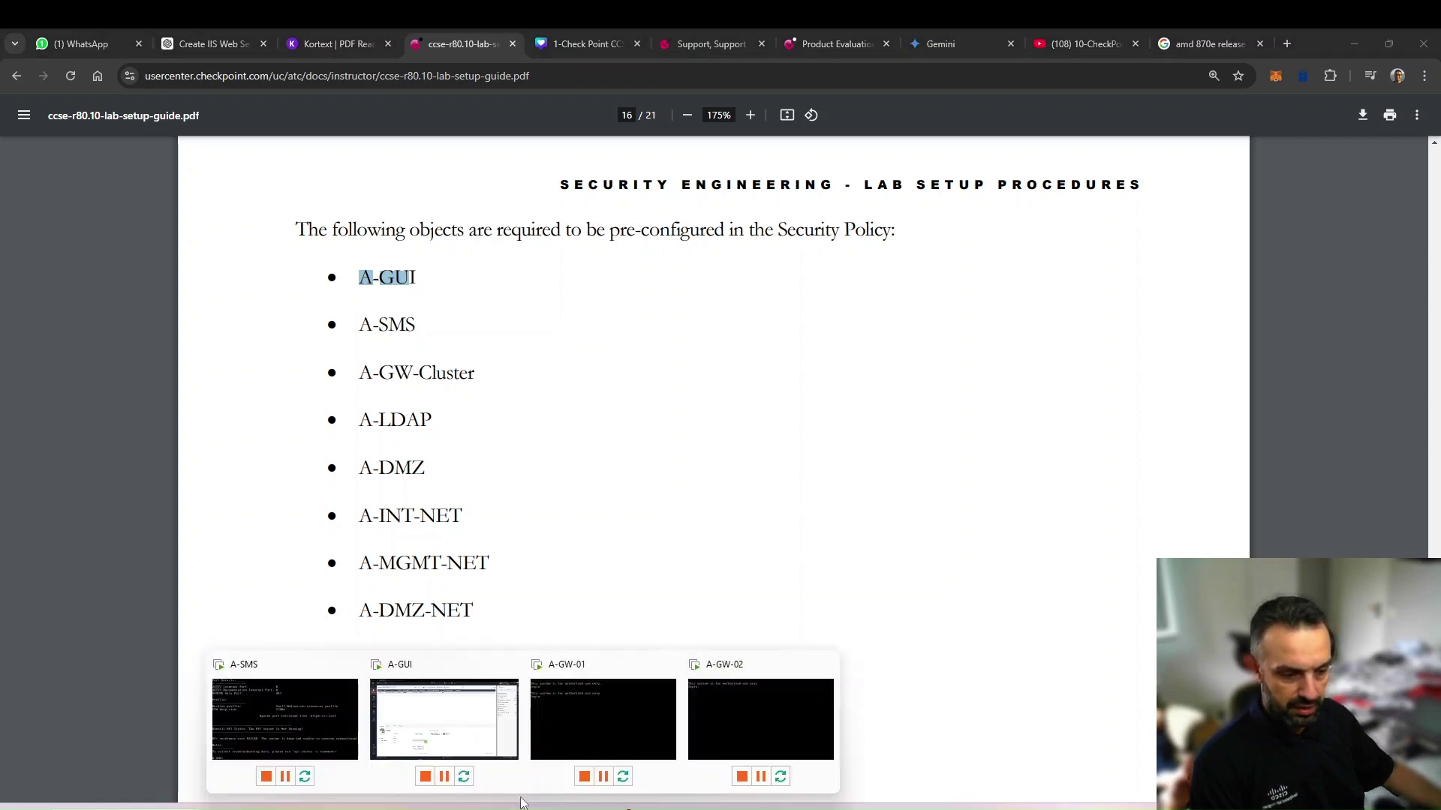
click(449, 716)
click(1360, 168)
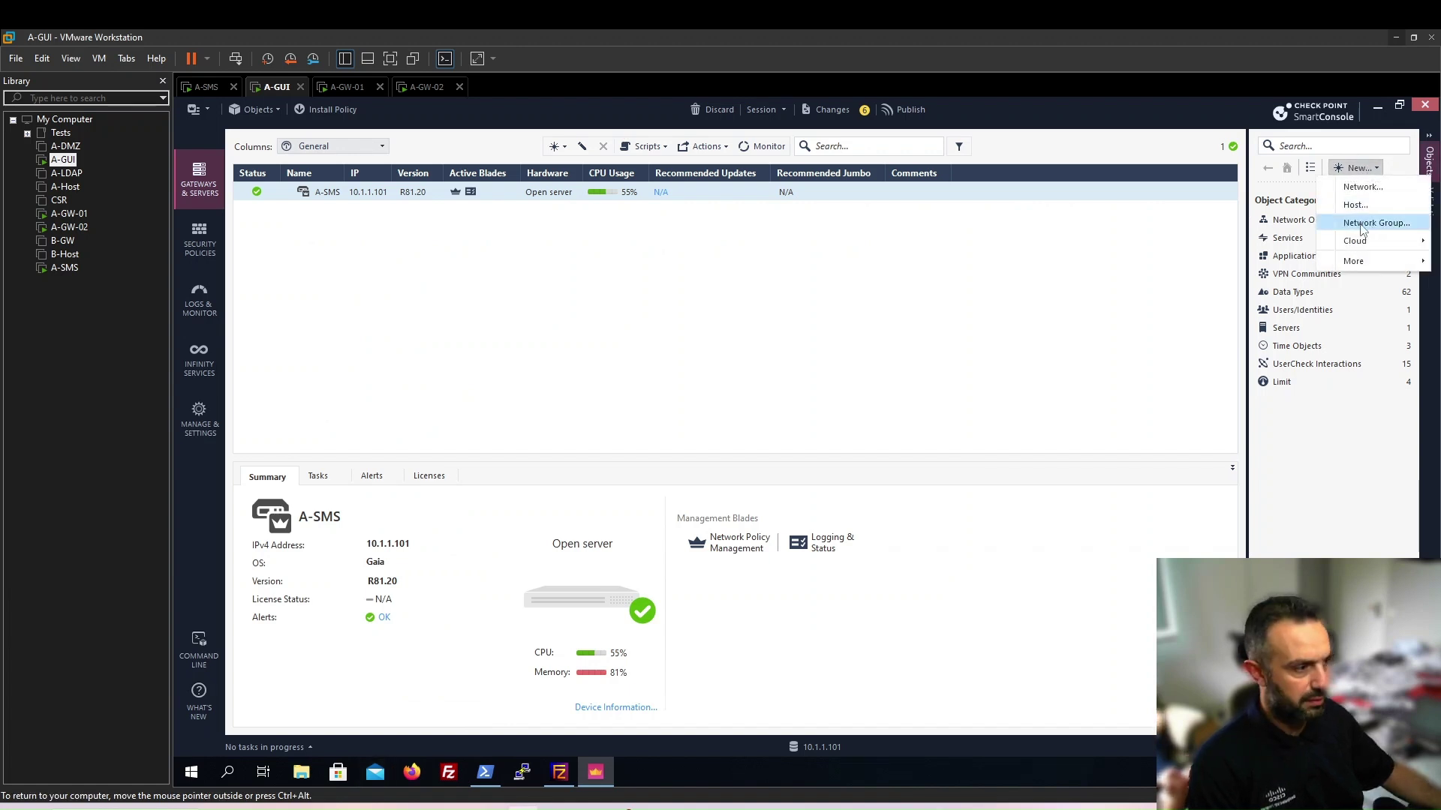
Create network group Alpha-Net, add A-DMZ-NET, A-INT-NET and A-MGMT-NET as members, and save it
click(1362, 226)
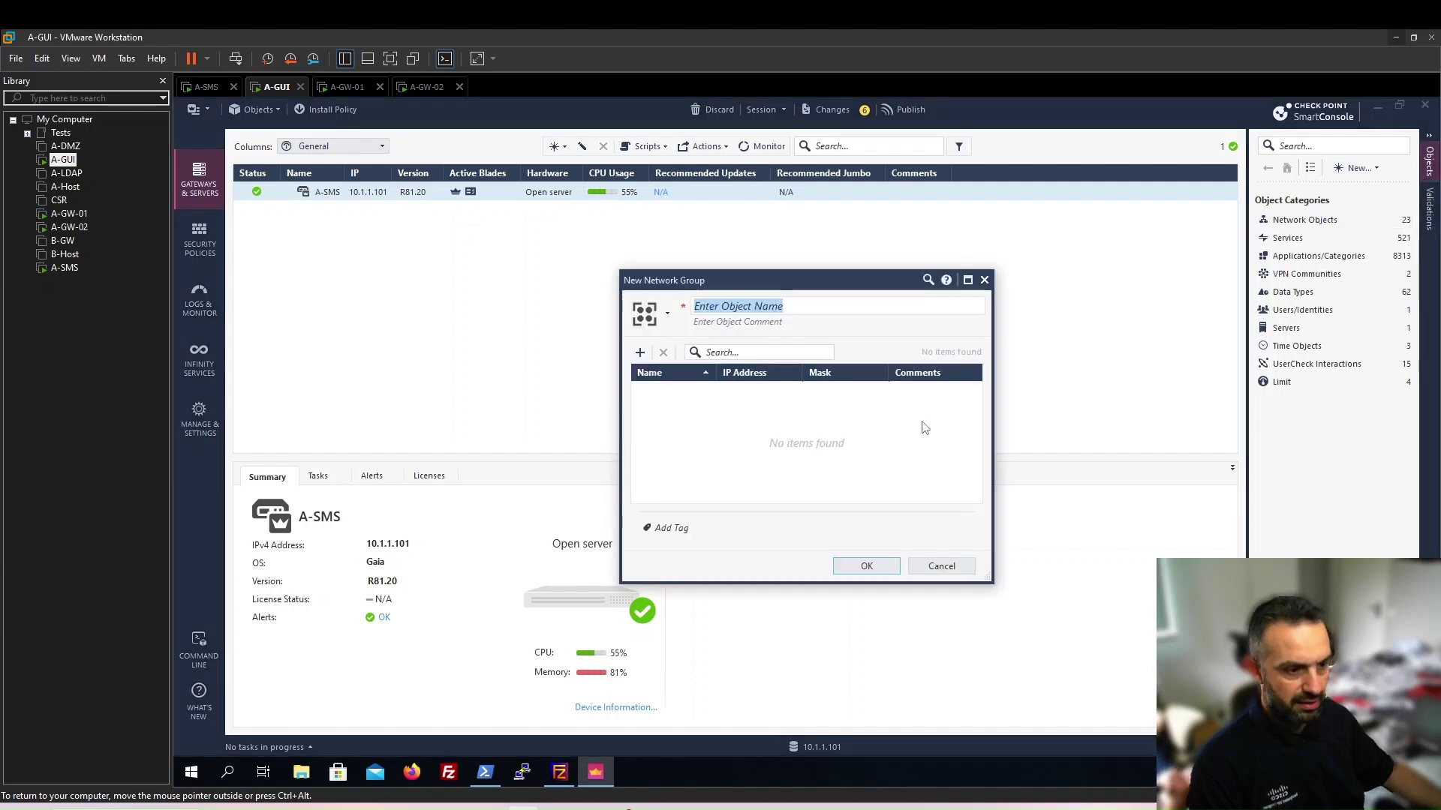
text(A)
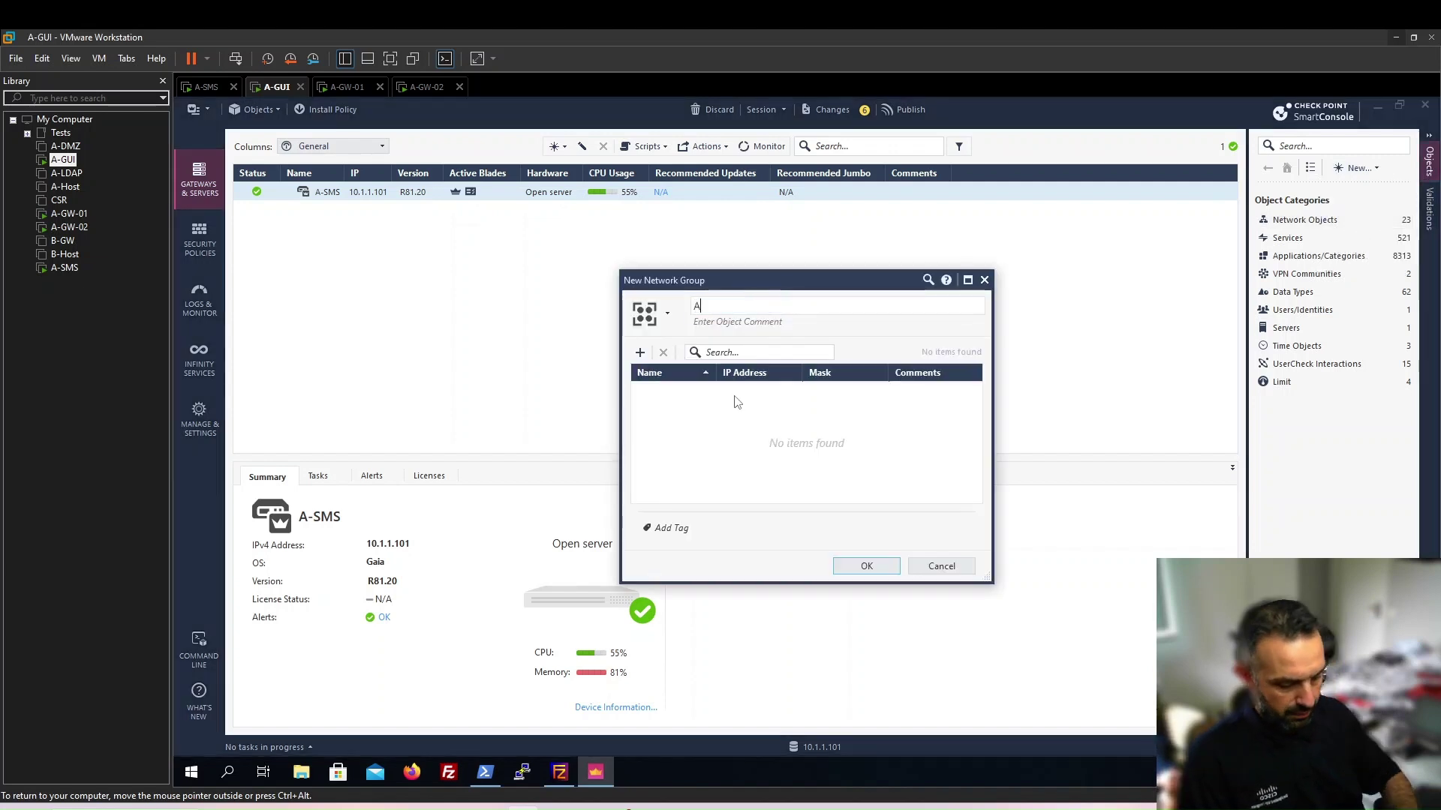
text(lpha-Net)
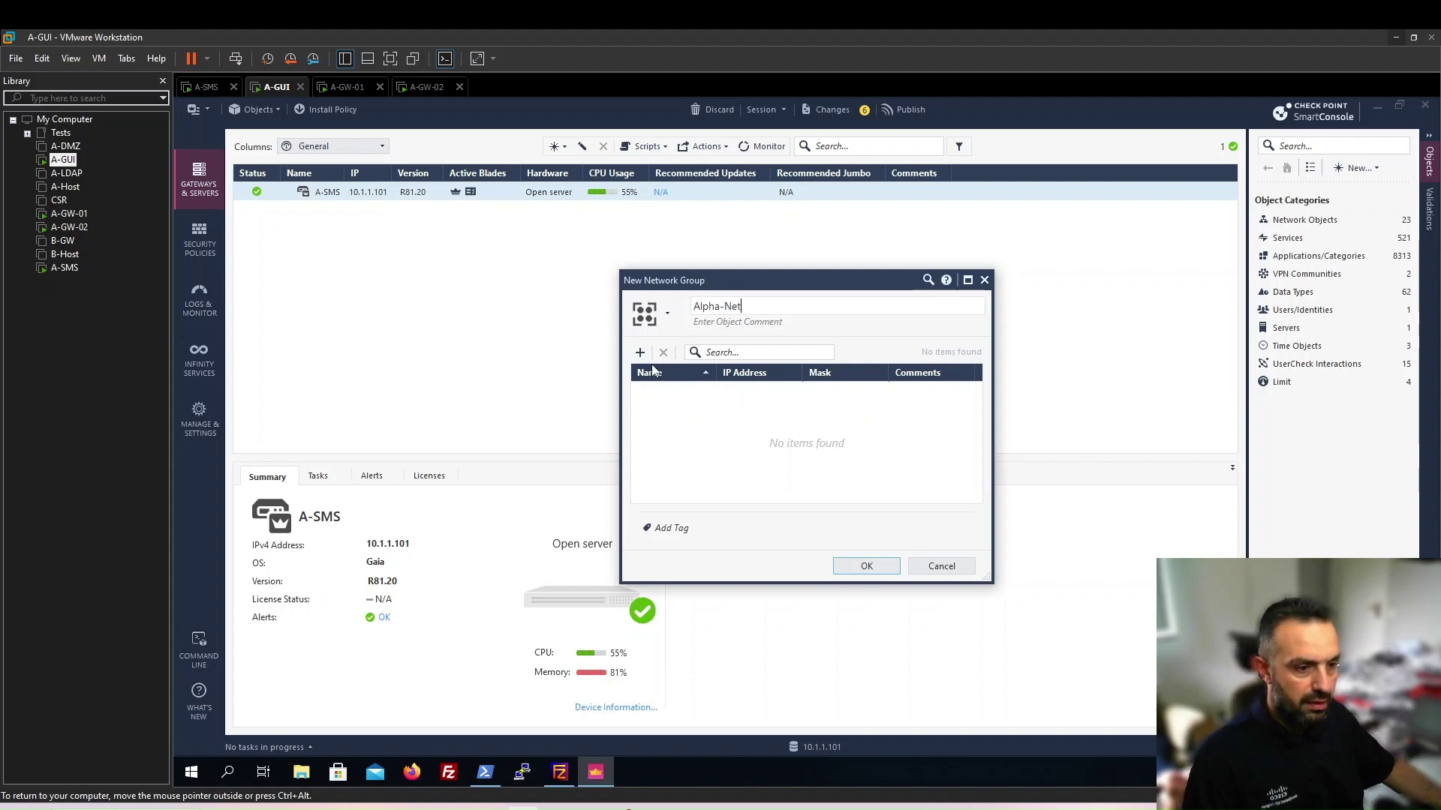
click(640, 352)
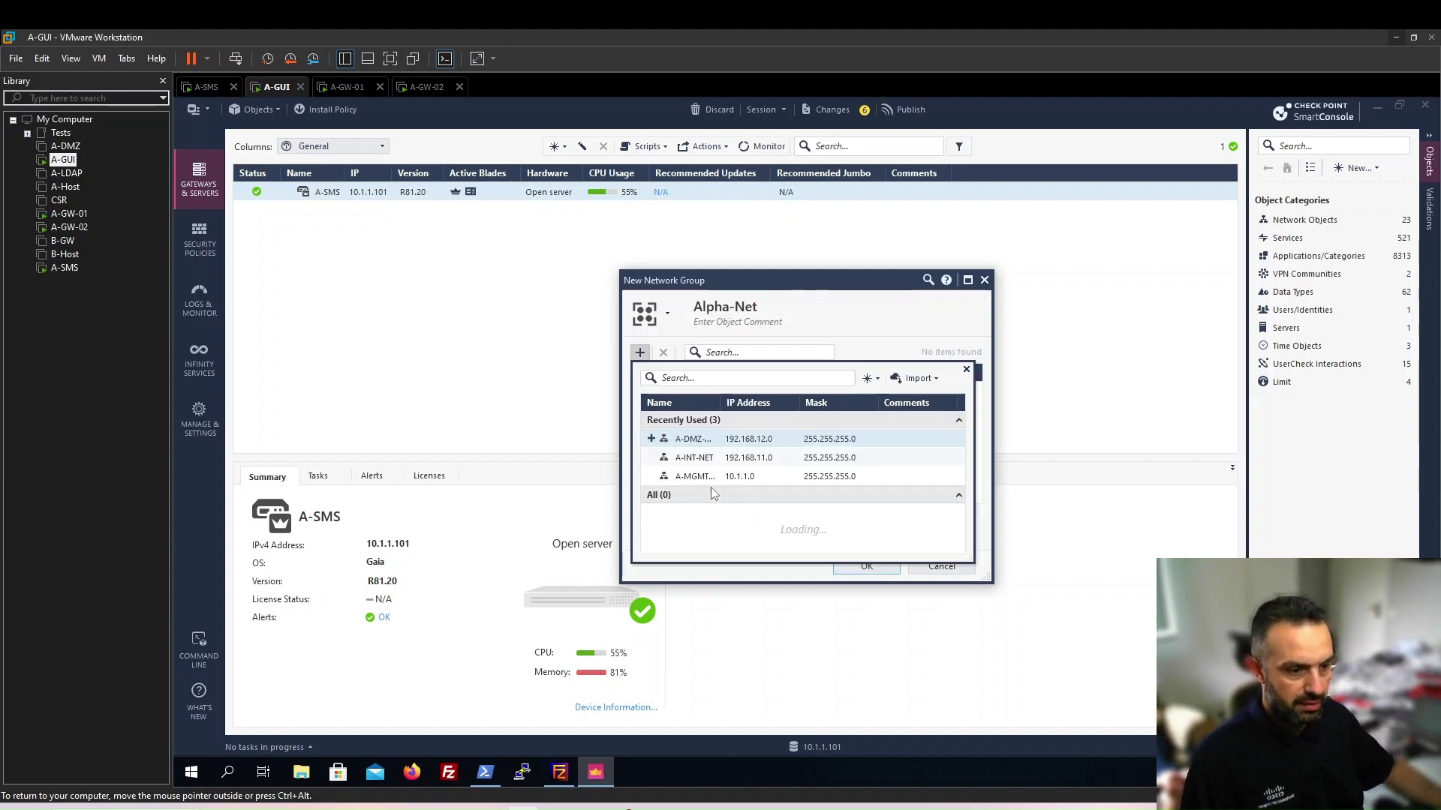
click(652, 439)
click(651, 457)
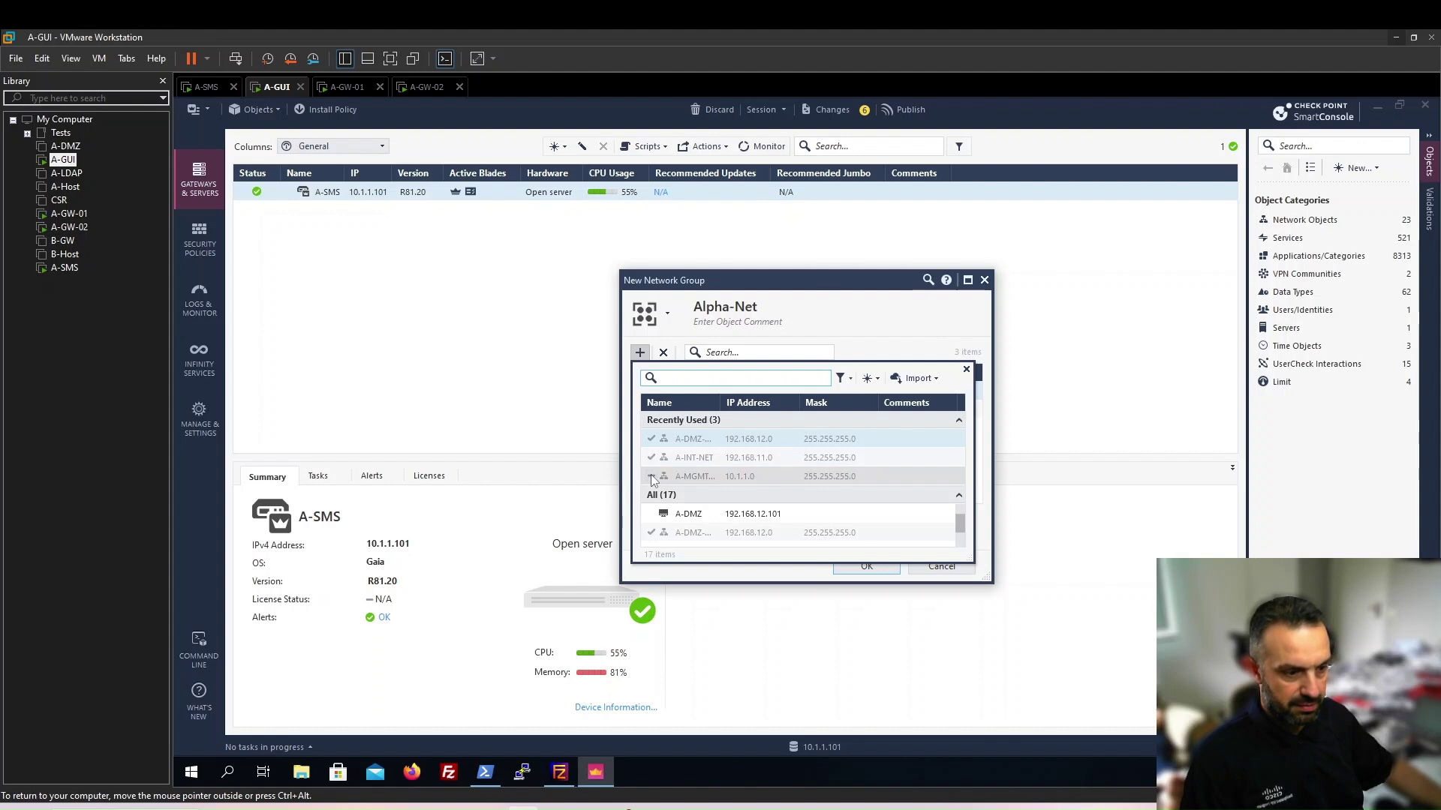
click(651, 477)
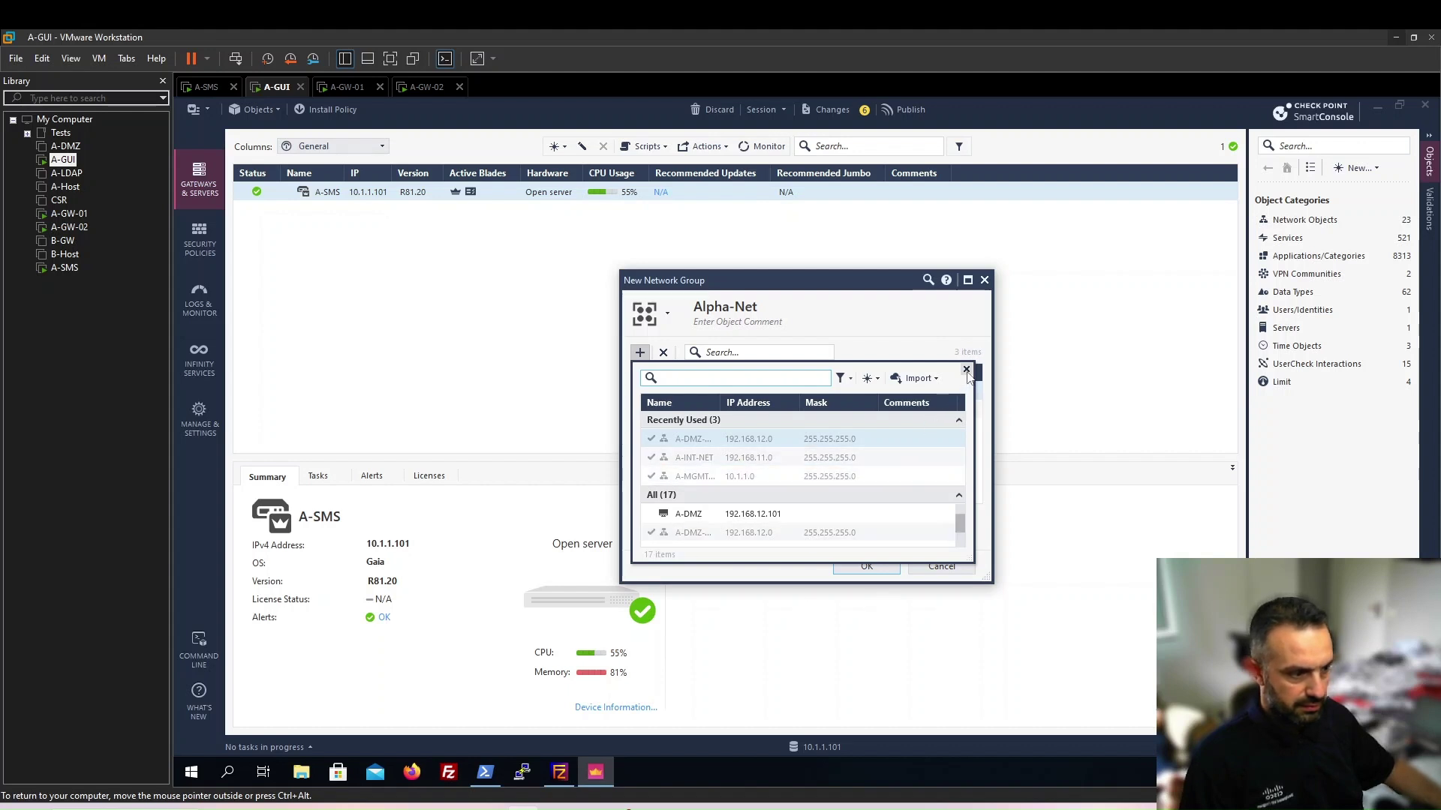
click(967, 370)
click(847, 567)
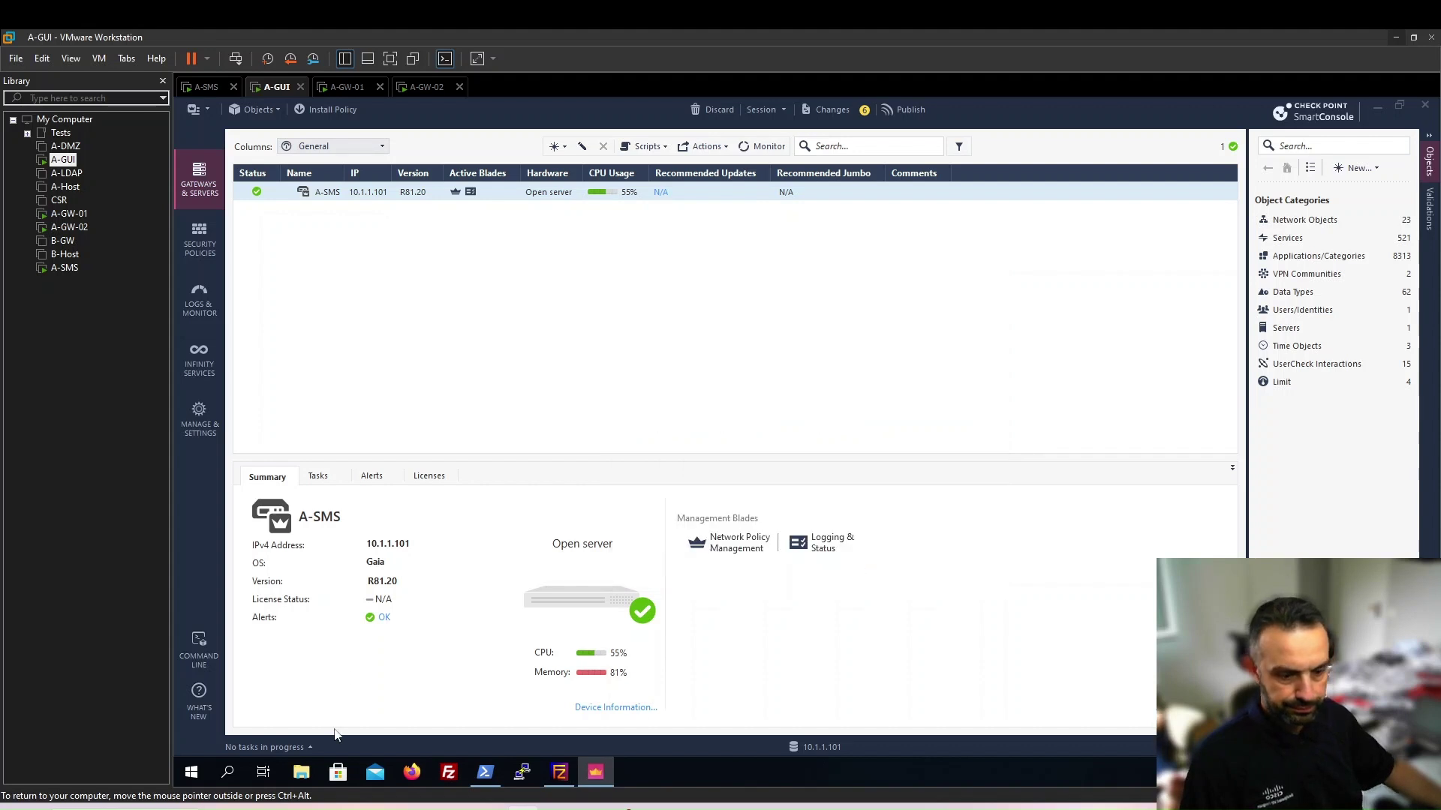
Mark A-GW-Cluster as the next object in the PDF guide, then start publishing SmartConsole's draft changes
key(alt+Tab)
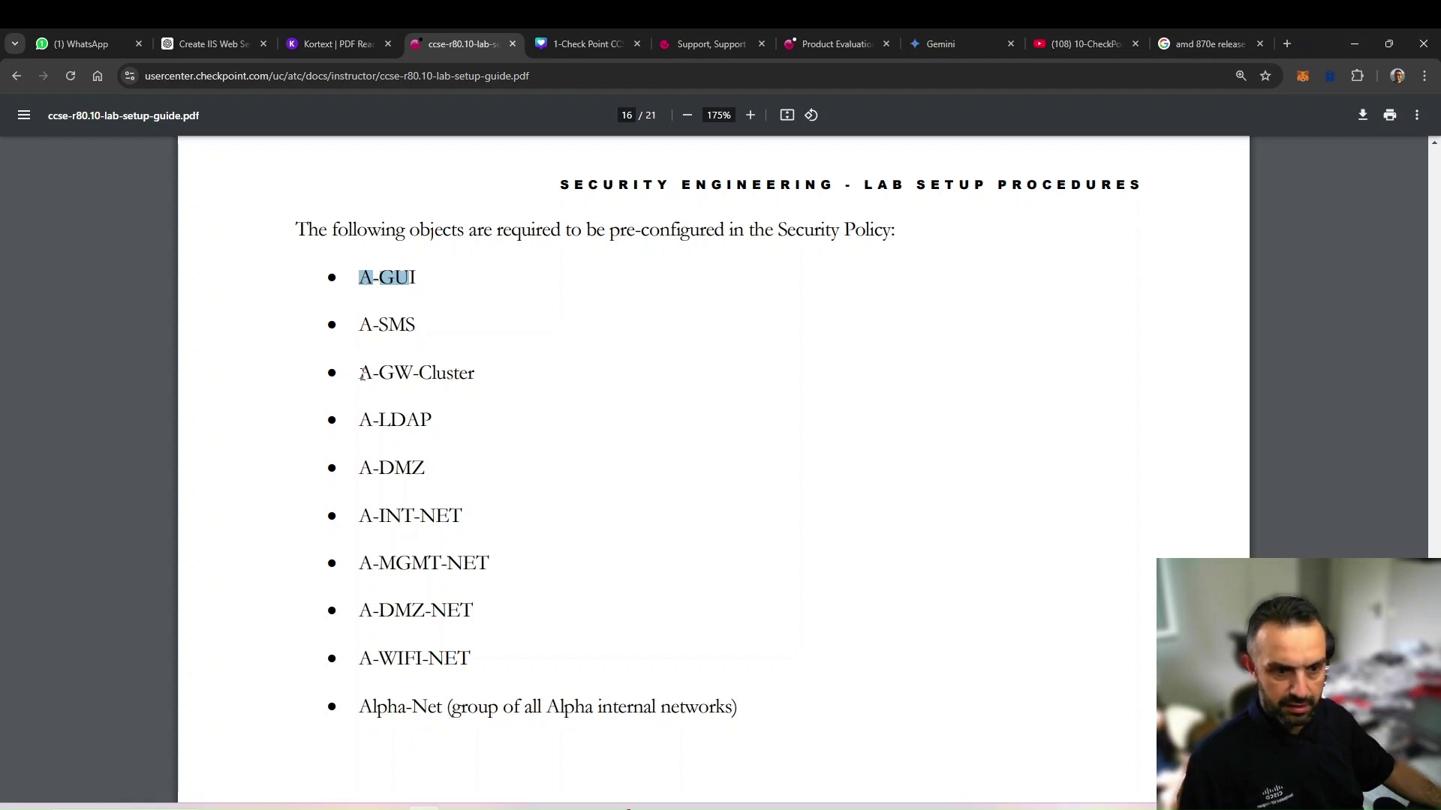
drag(361, 375, 471, 378)
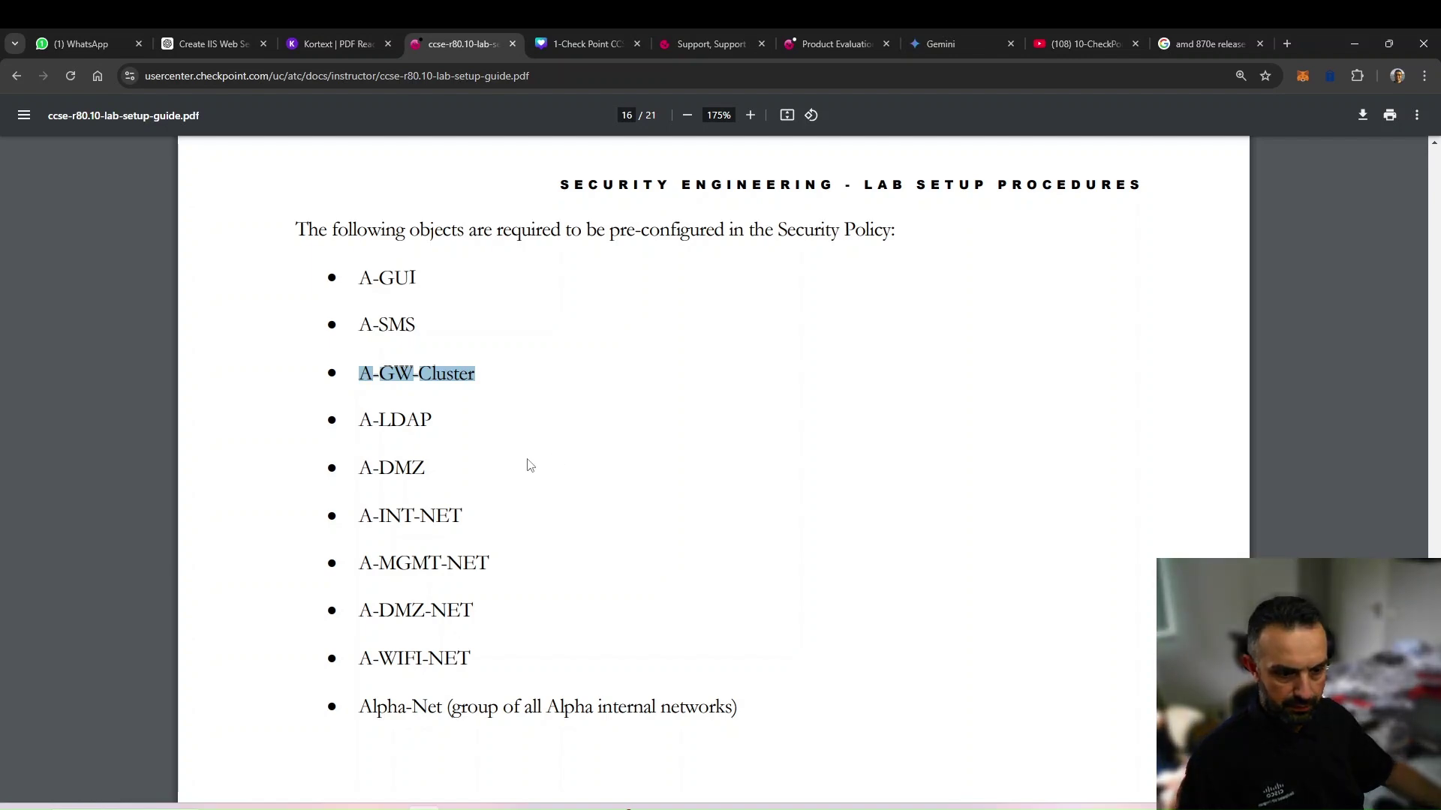
key(alt+Tab)
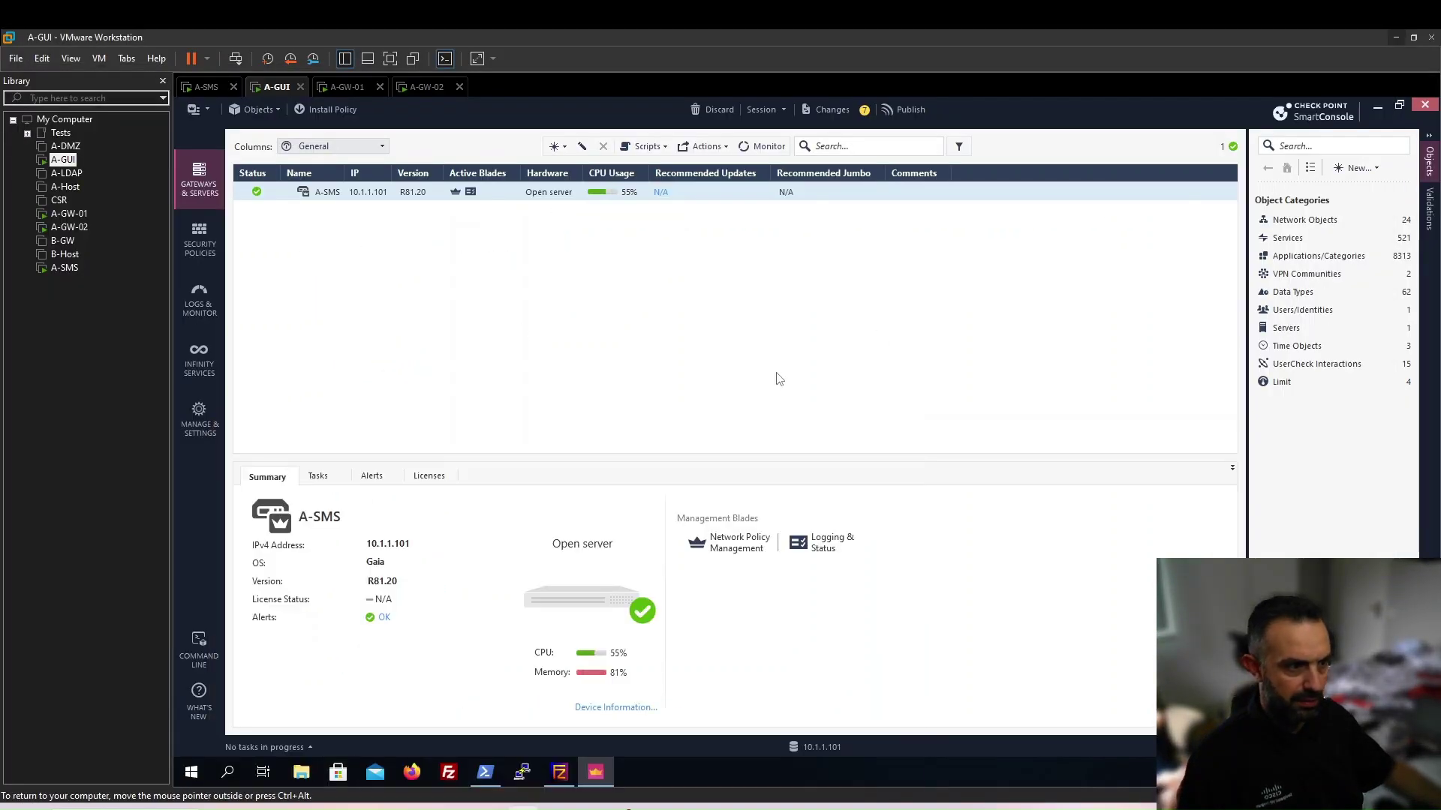
click(908, 111)
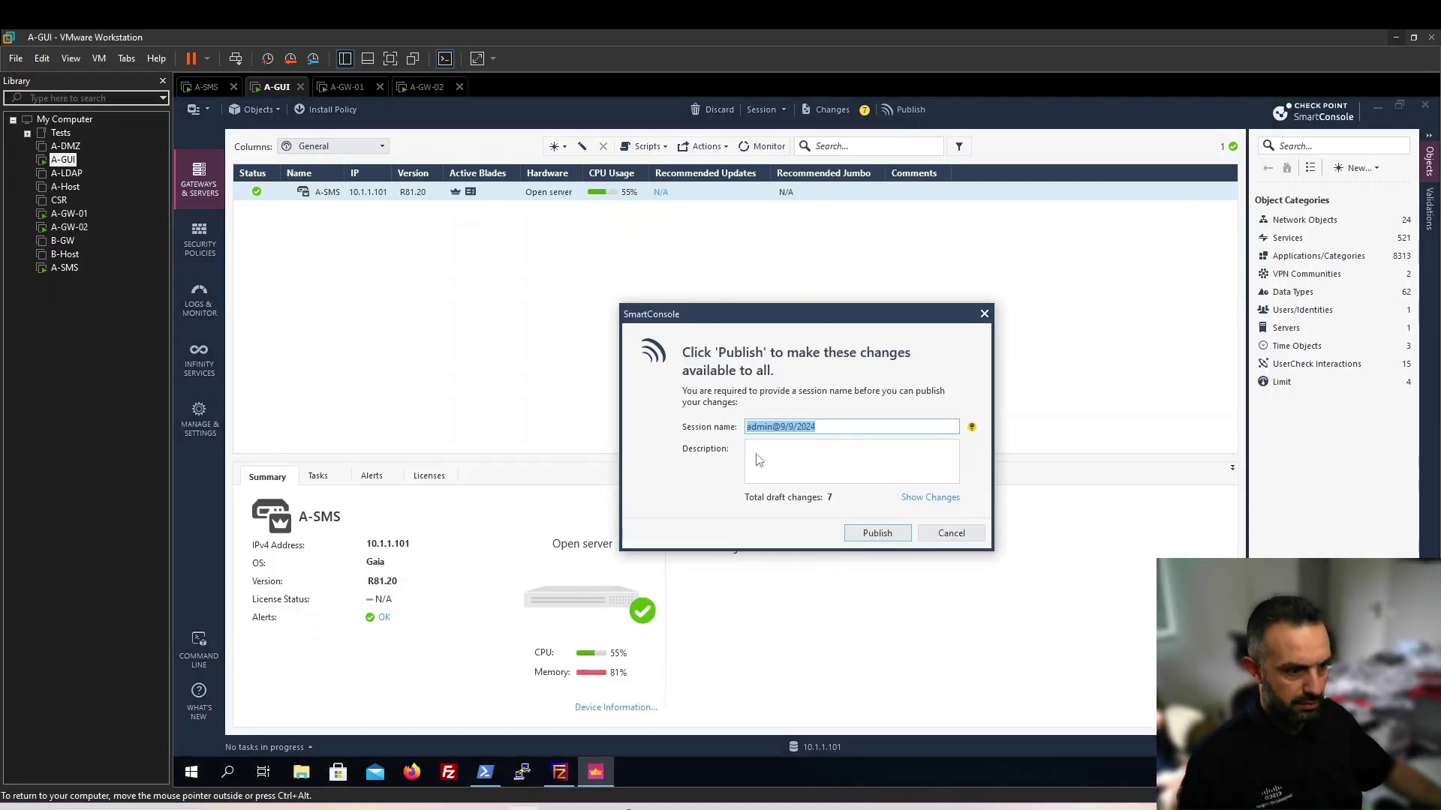
Publish the 7 draft changes and start a new classic-mode gateway cluster from Gateways & Servers
click(870, 534)
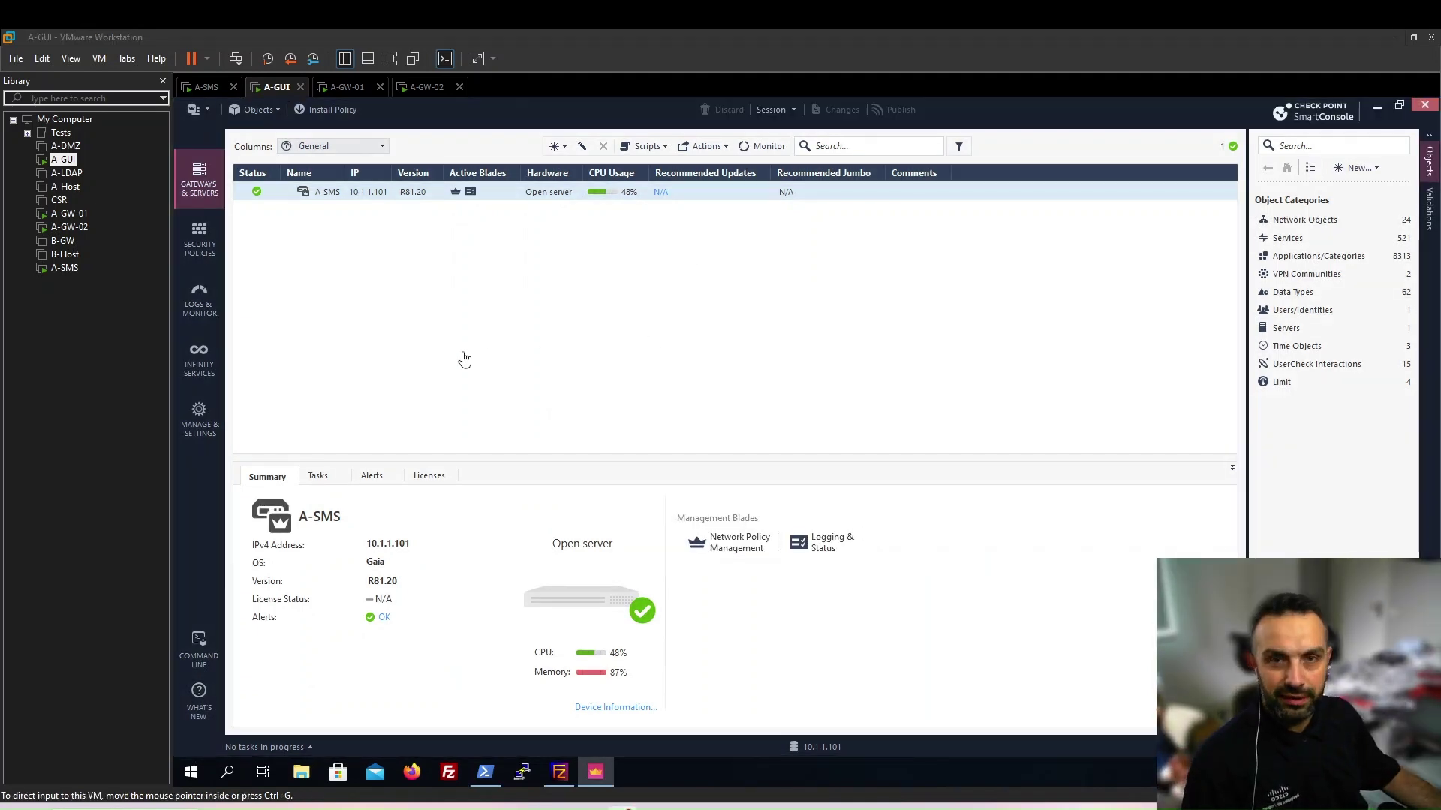
click(556, 146)
mouse_move(587, 189)
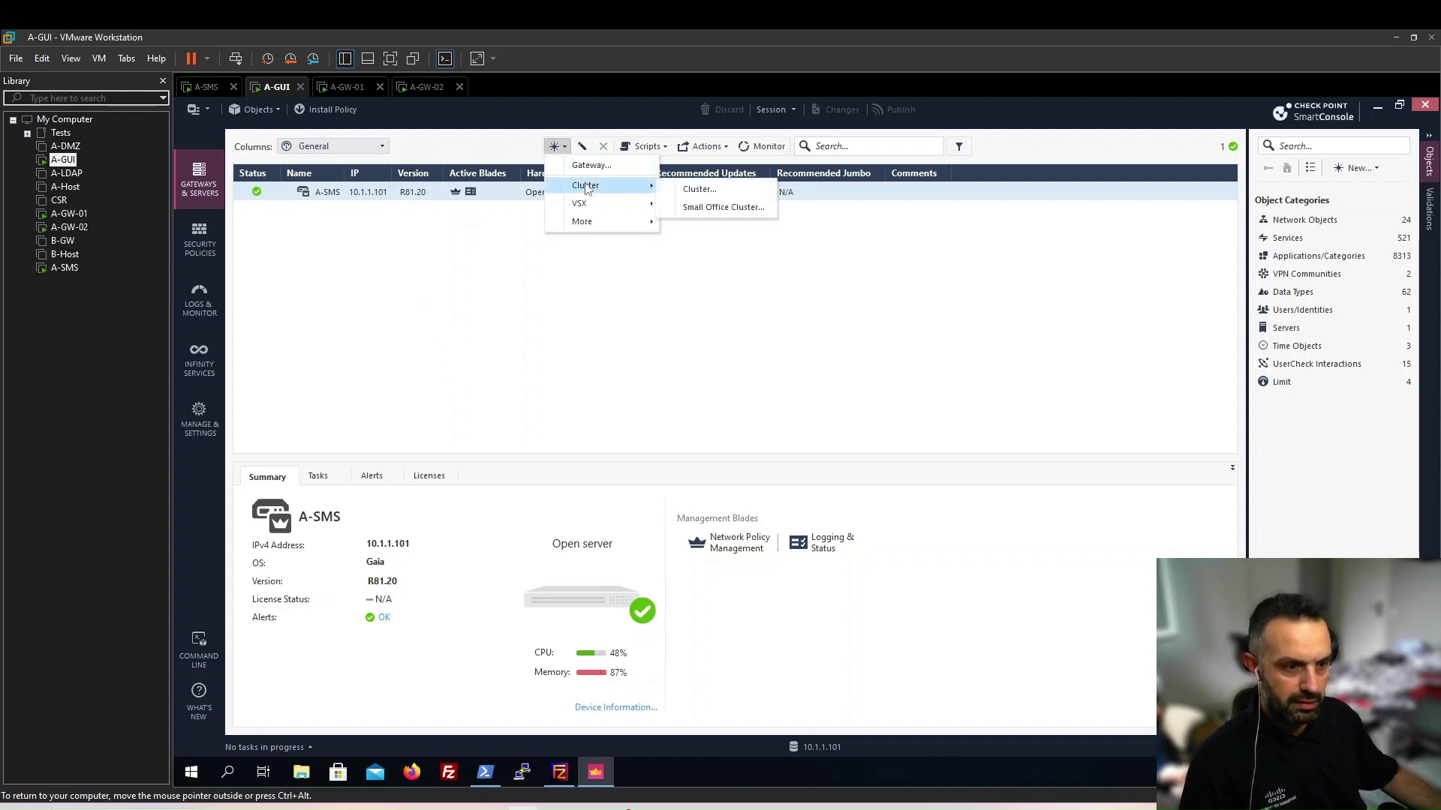
click(711, 194)
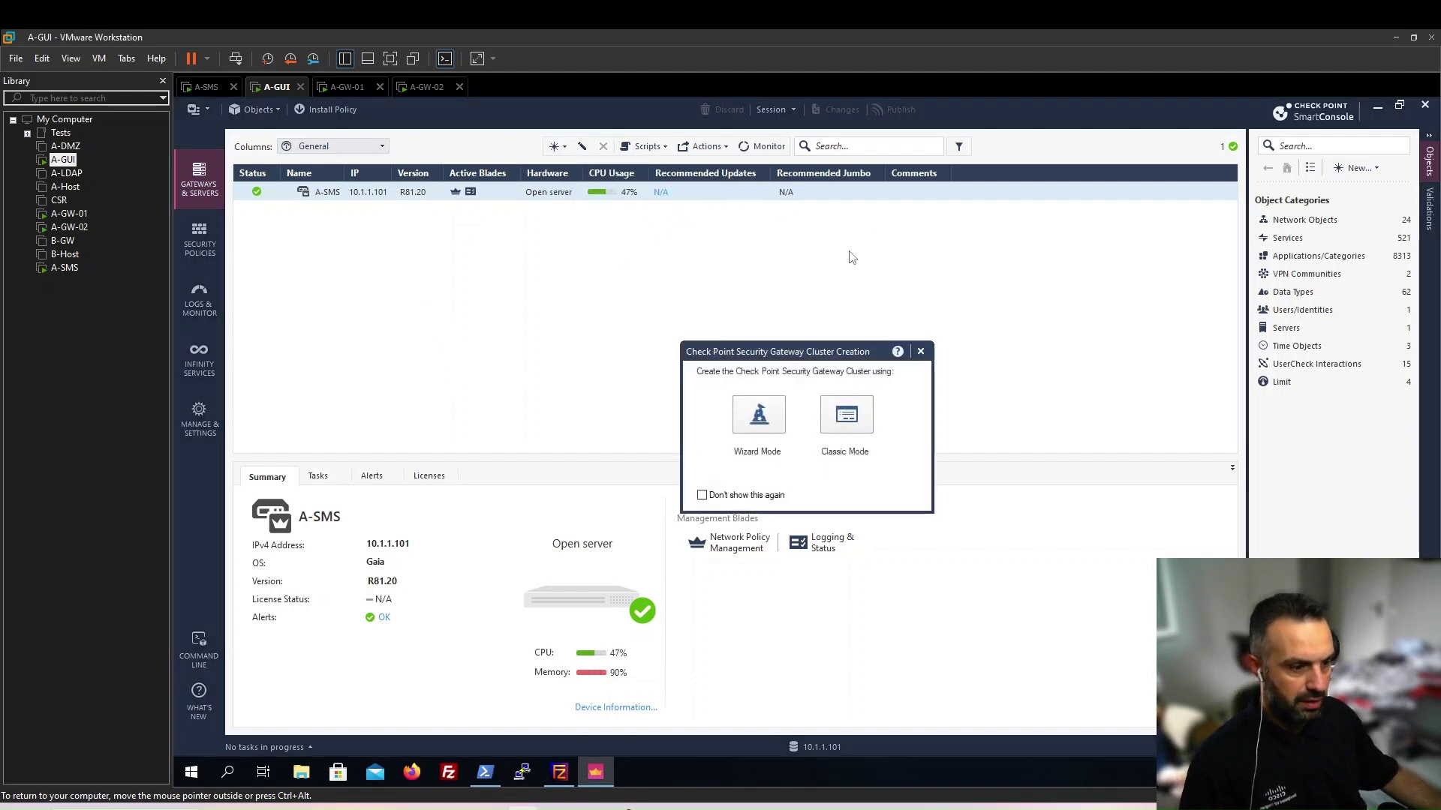
click(846, 416)
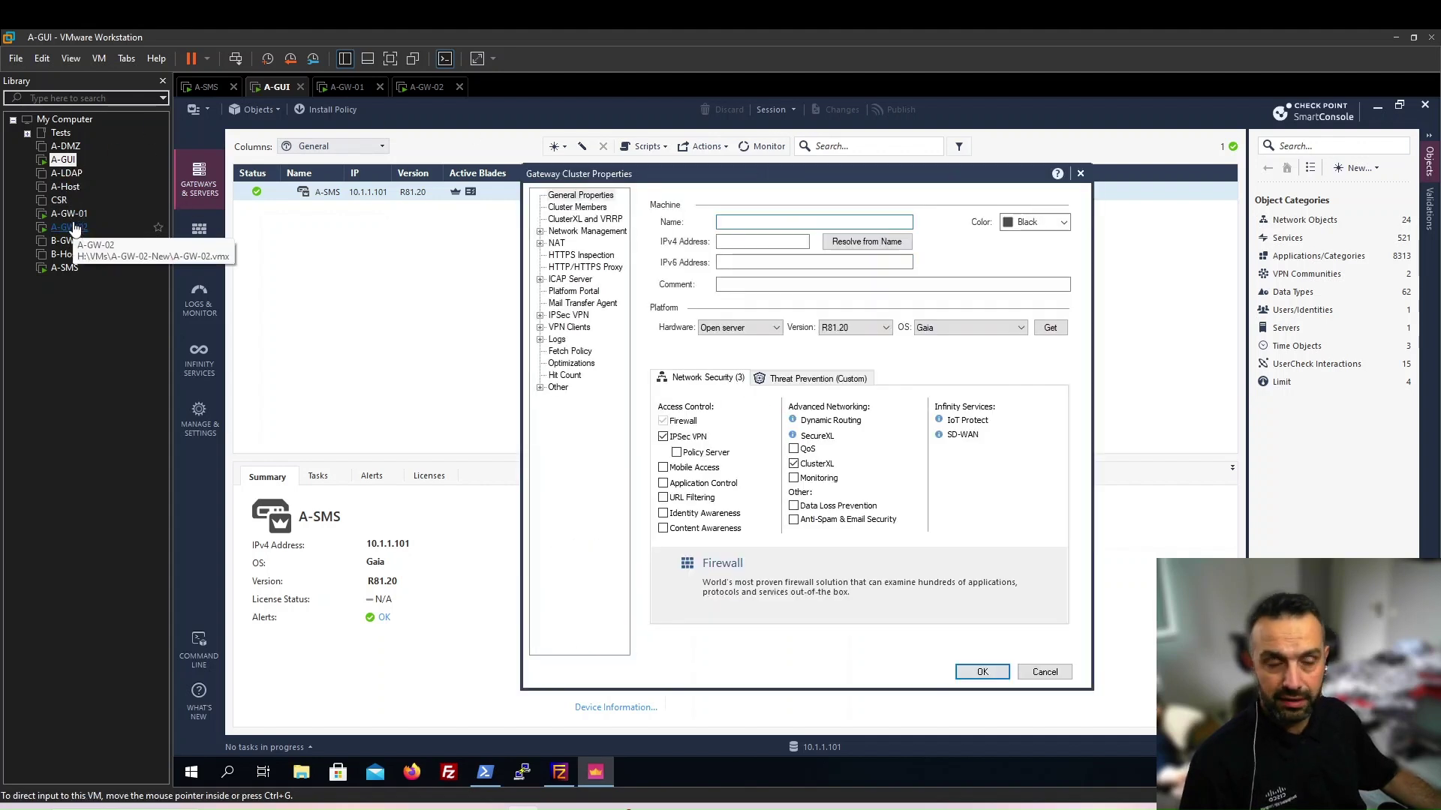
Name the cluster A-Cluster with IPv4 address 10.1.1.1 and comment A-Cluster
text(A-Cluster)
key(Tab)
text(10)
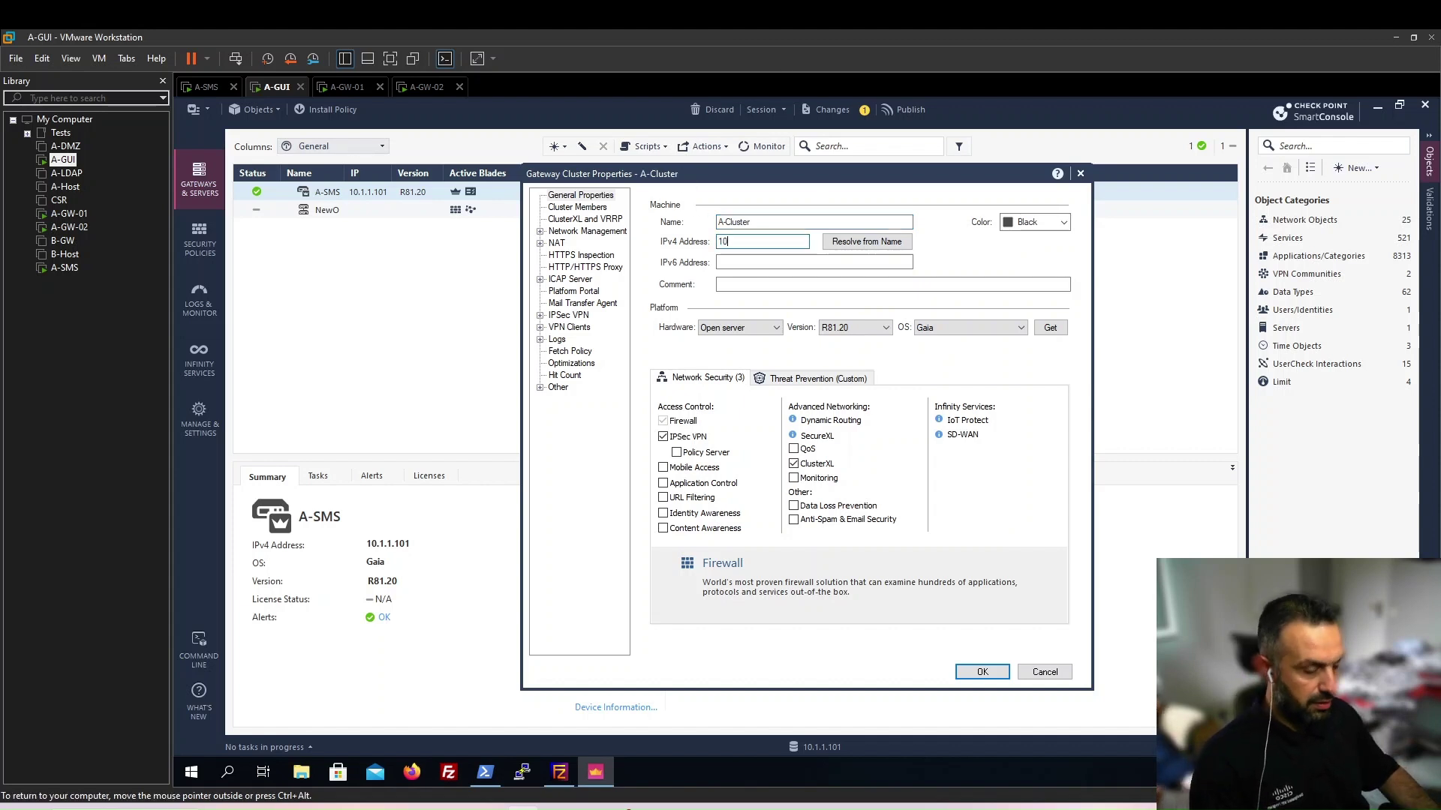
text(.1.1.1)
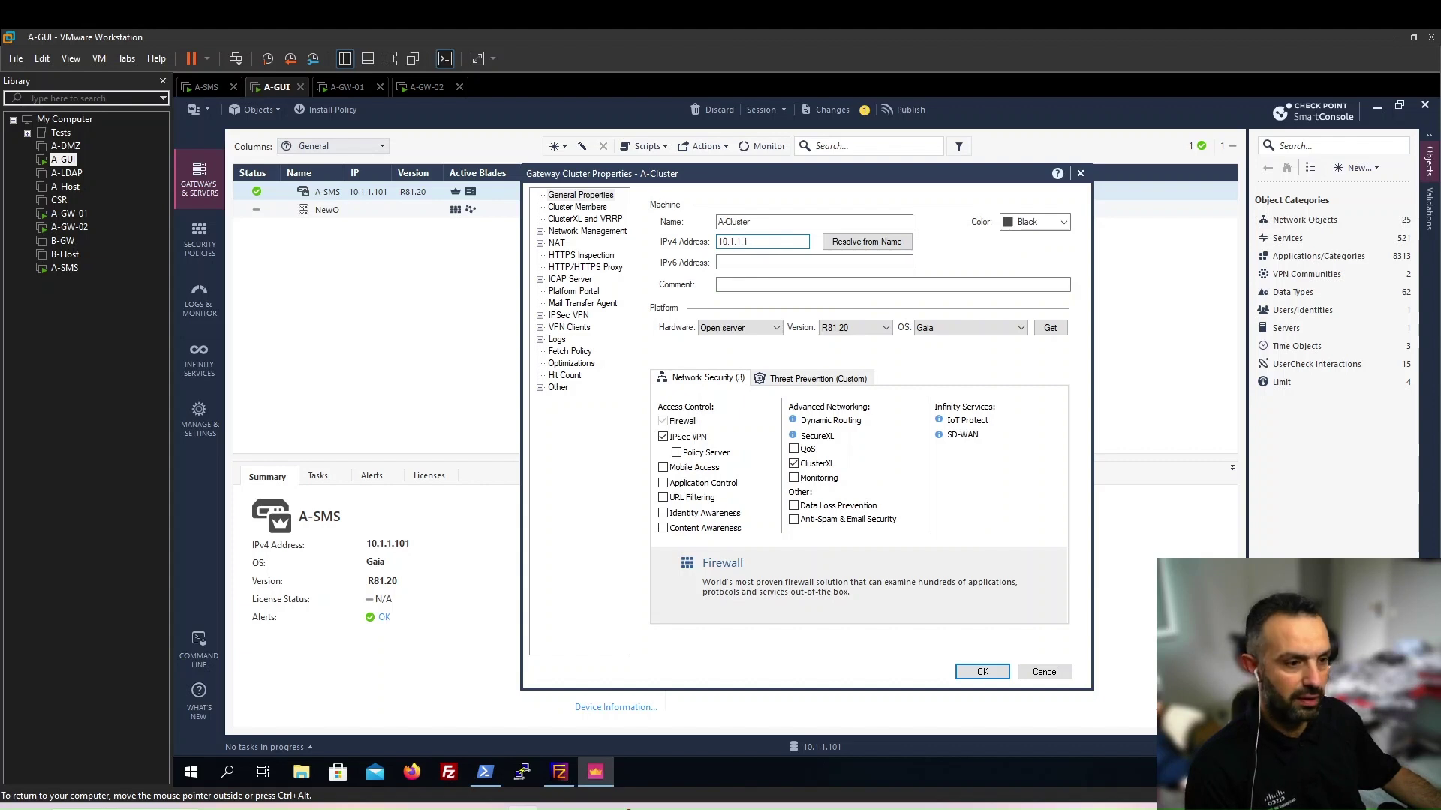
key(shift+Tab)
key(ctrl+c)
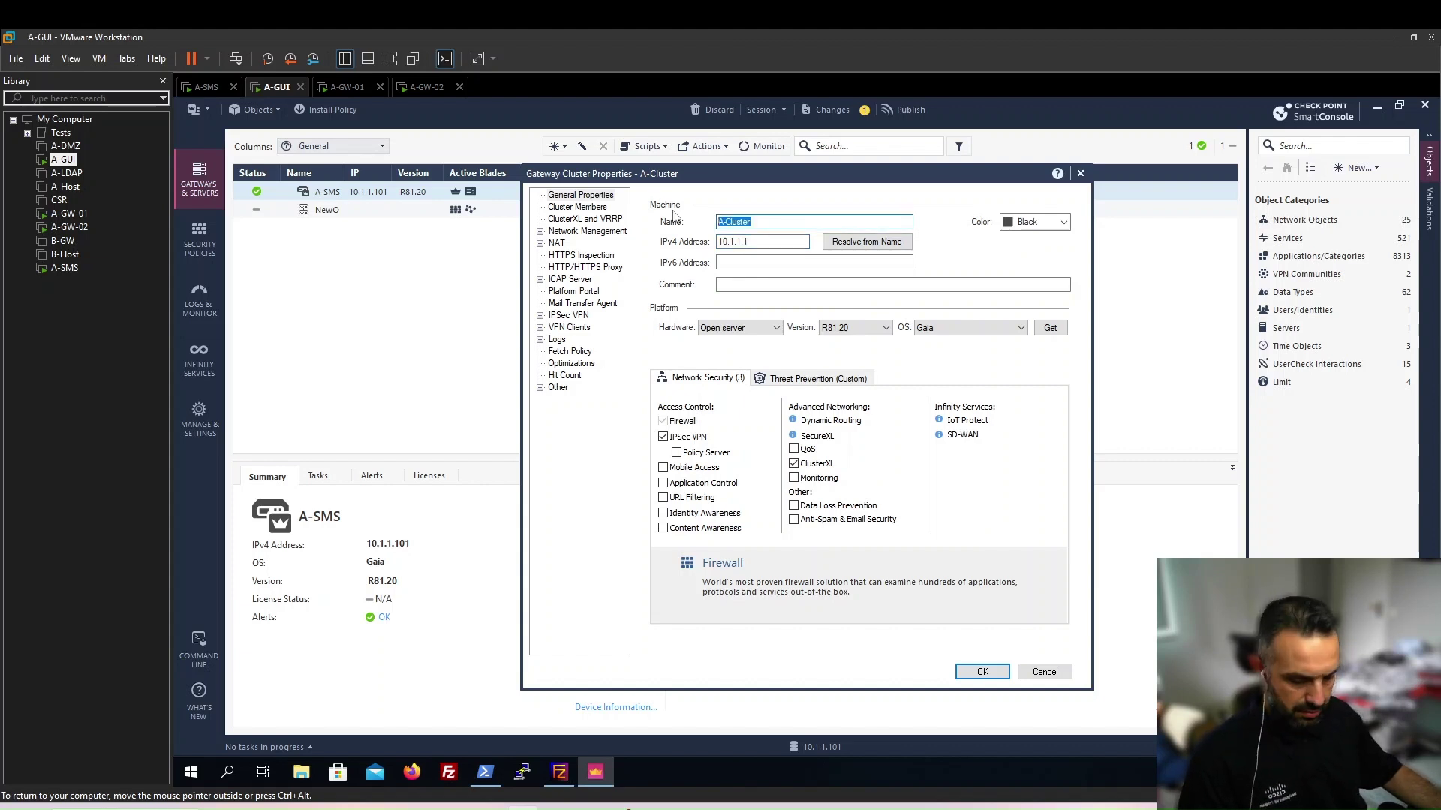
click(731, 283)
key(ctrl+v)
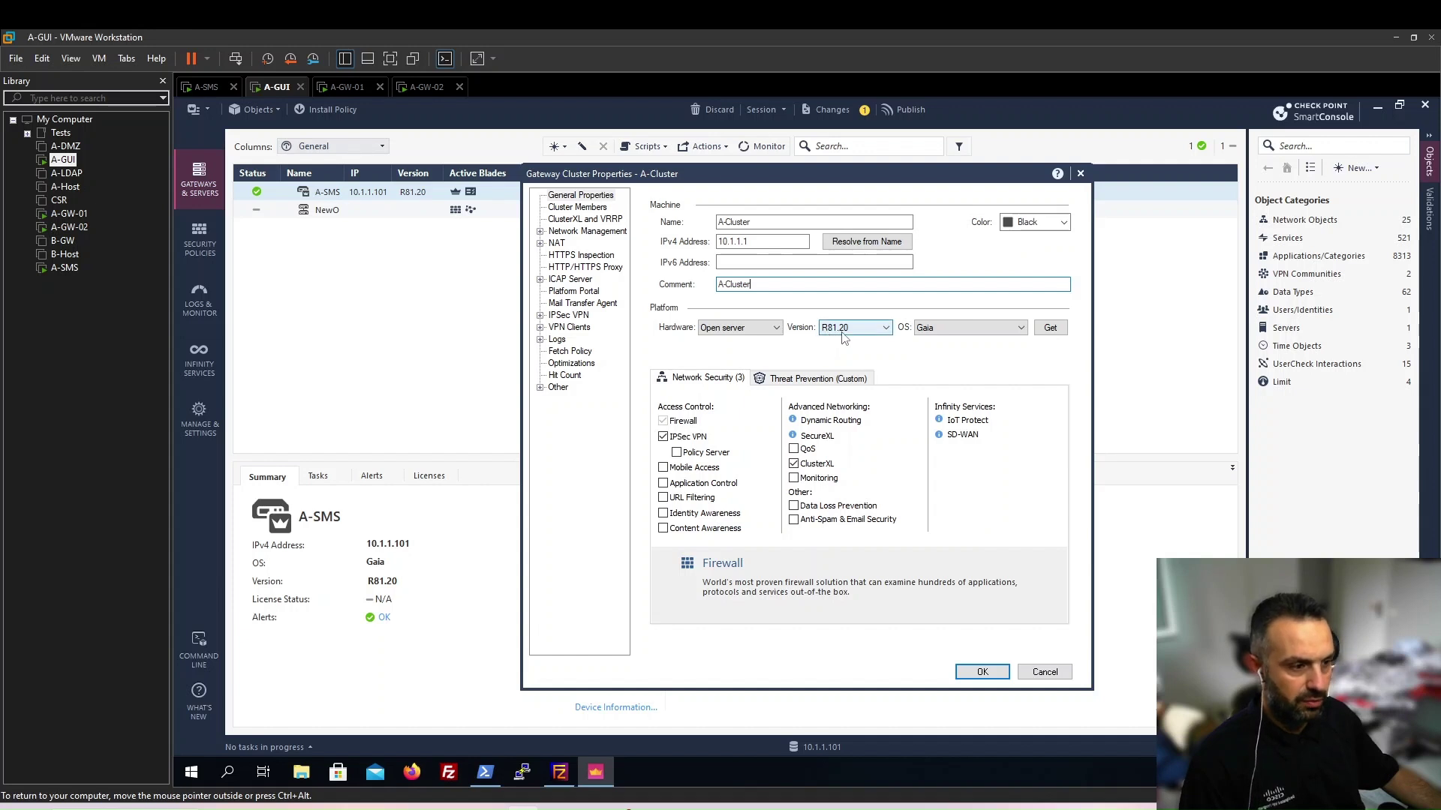
click(579, 208)
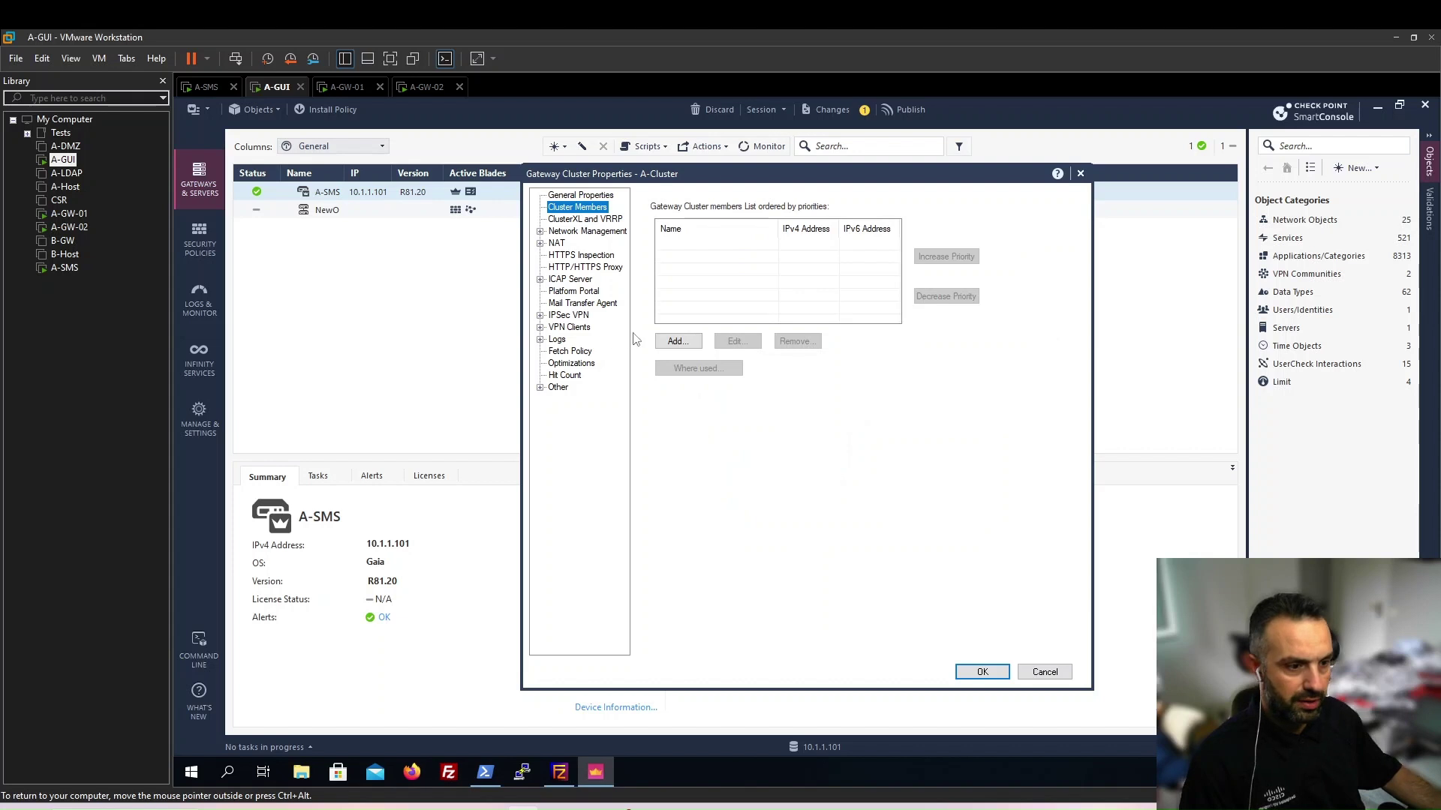
Add a new cluster member A-GW-01 with IPv4 address 10.1.1.2 and colour Pink
click(676, 342)
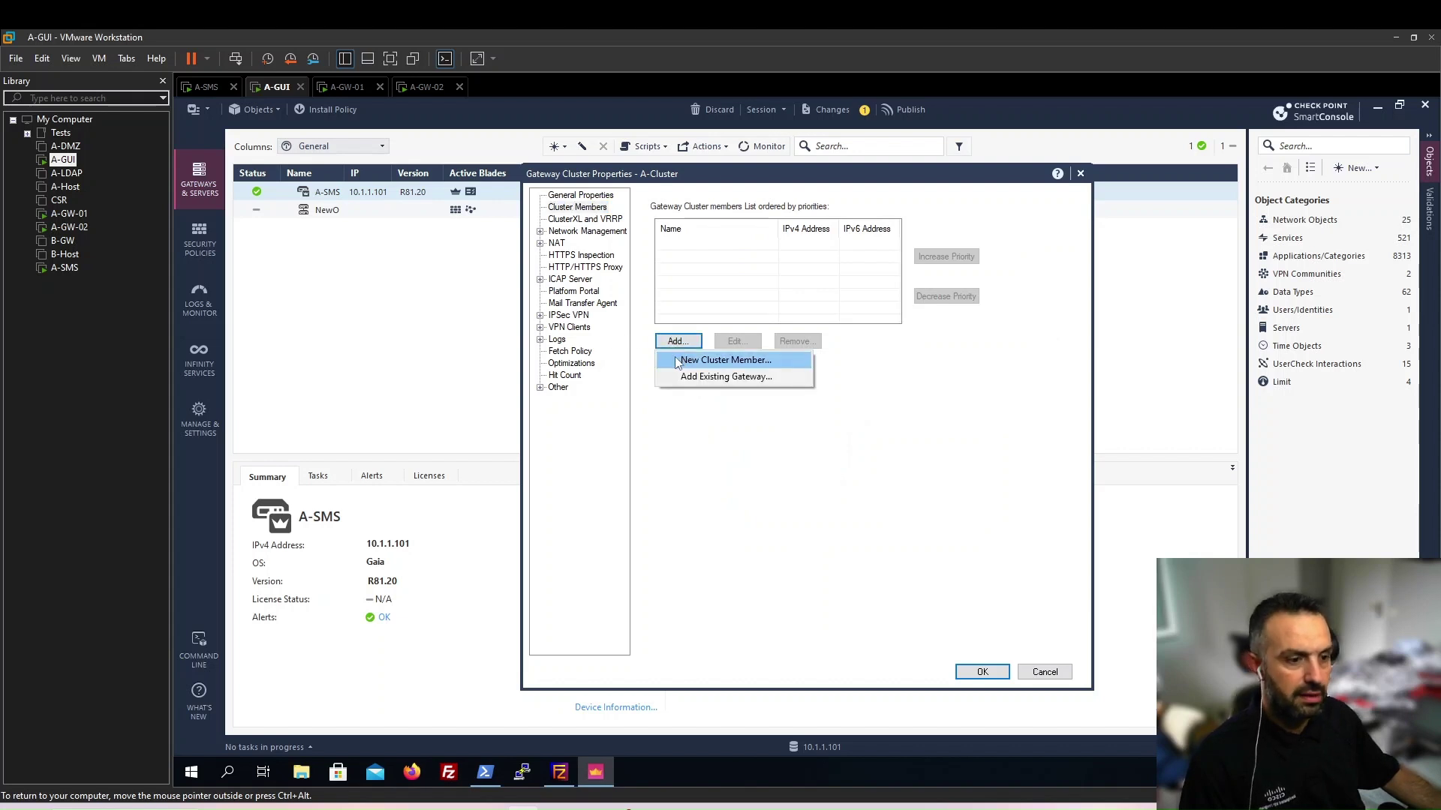
click(673, 359)
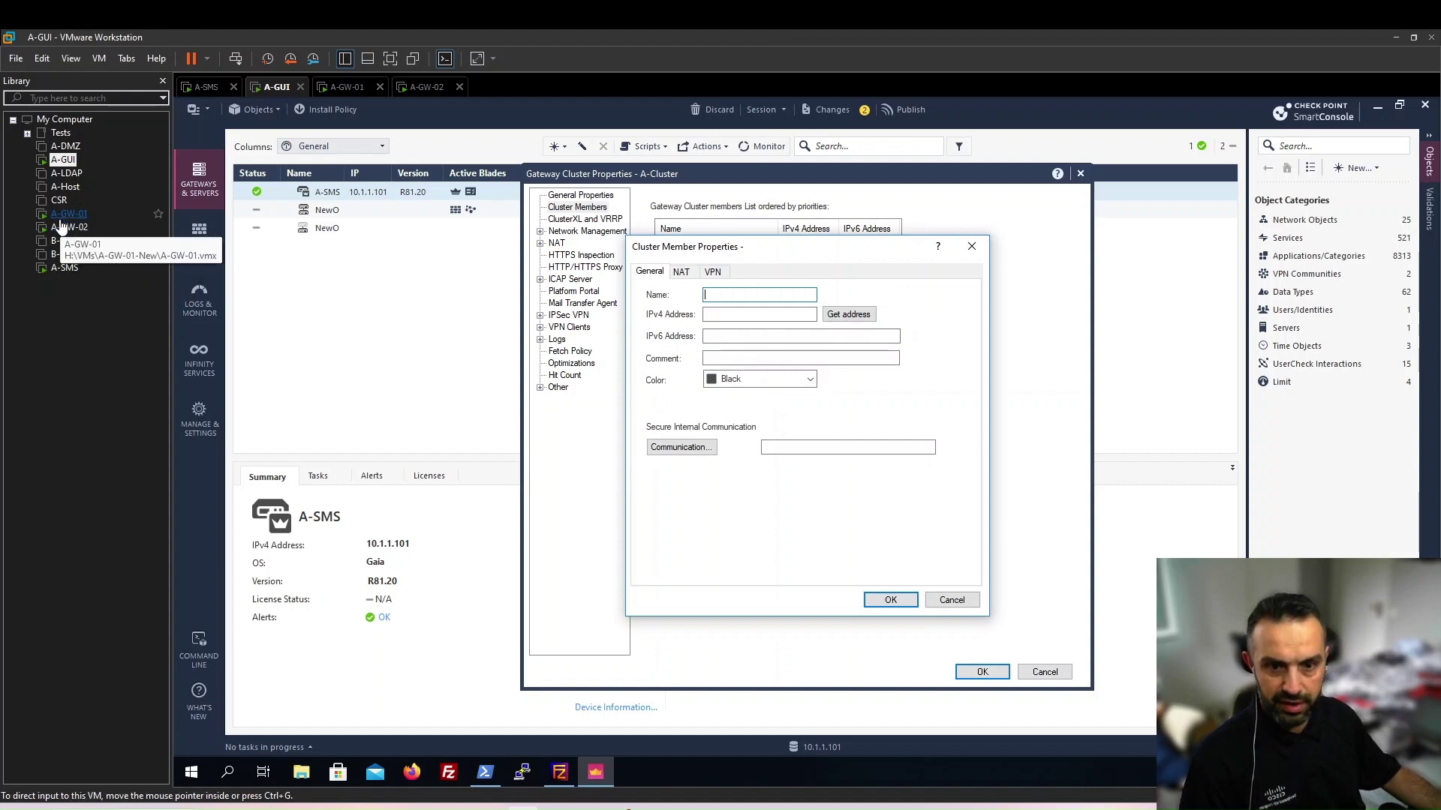
text(A-GW-01)
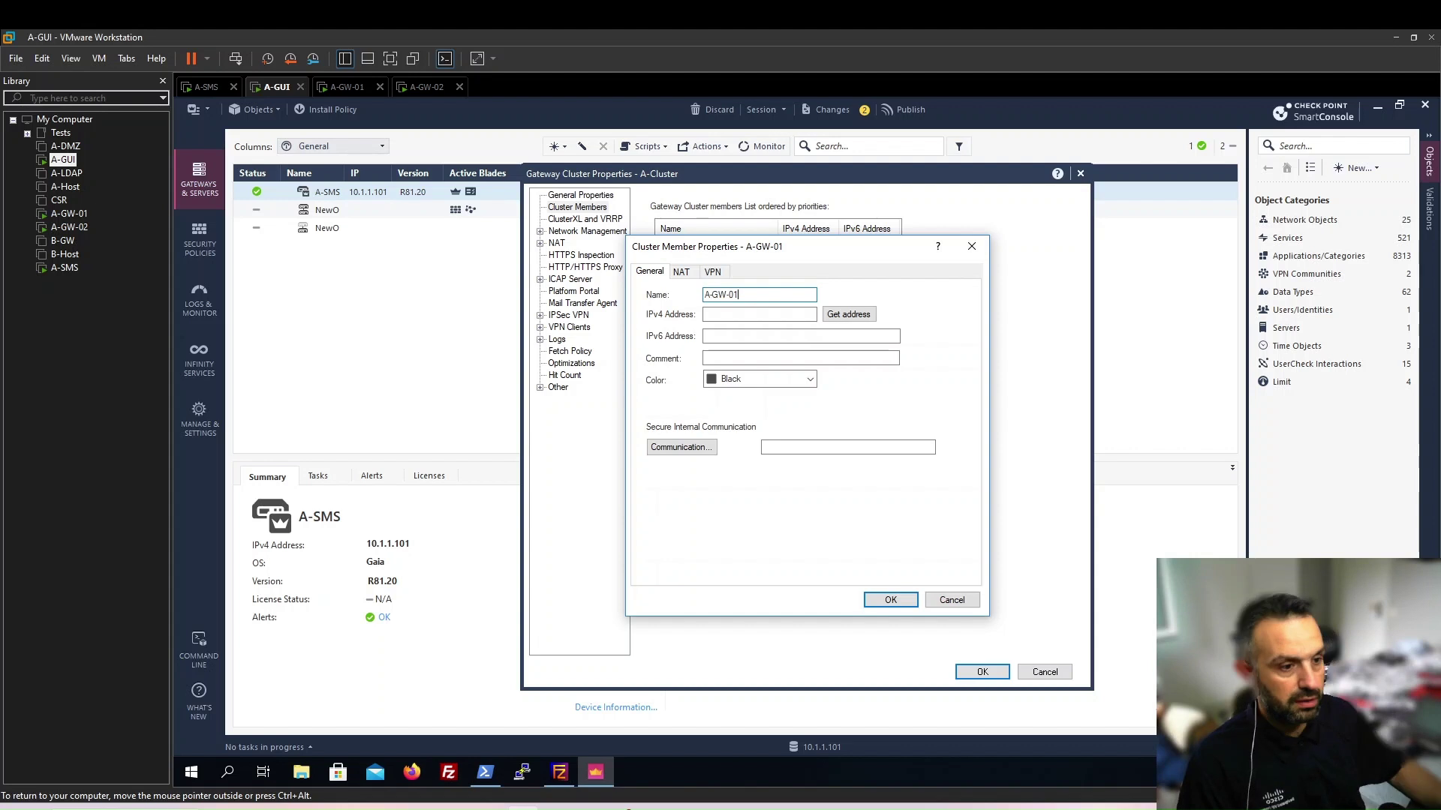
key(Tab)
text(10)
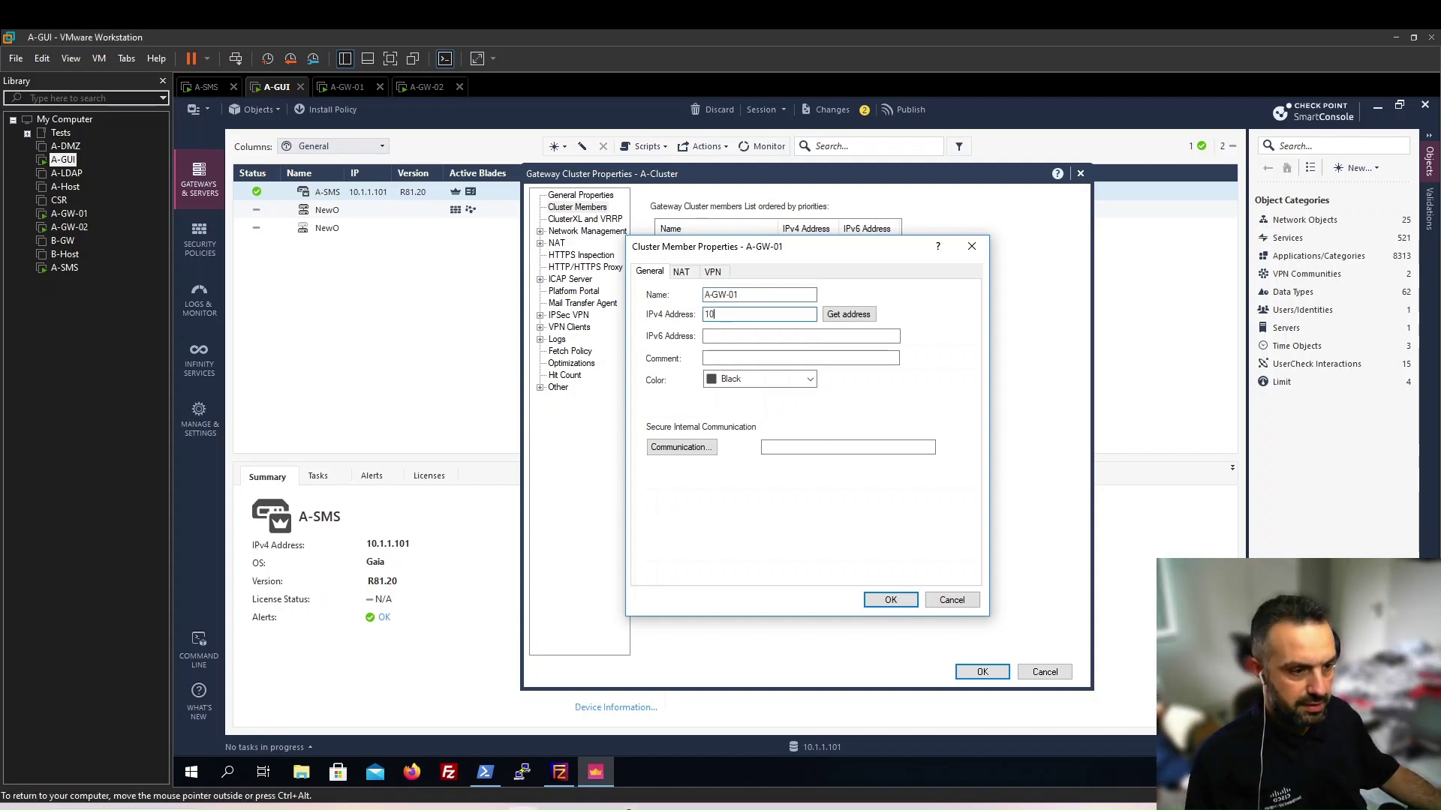
text(.1.1.)
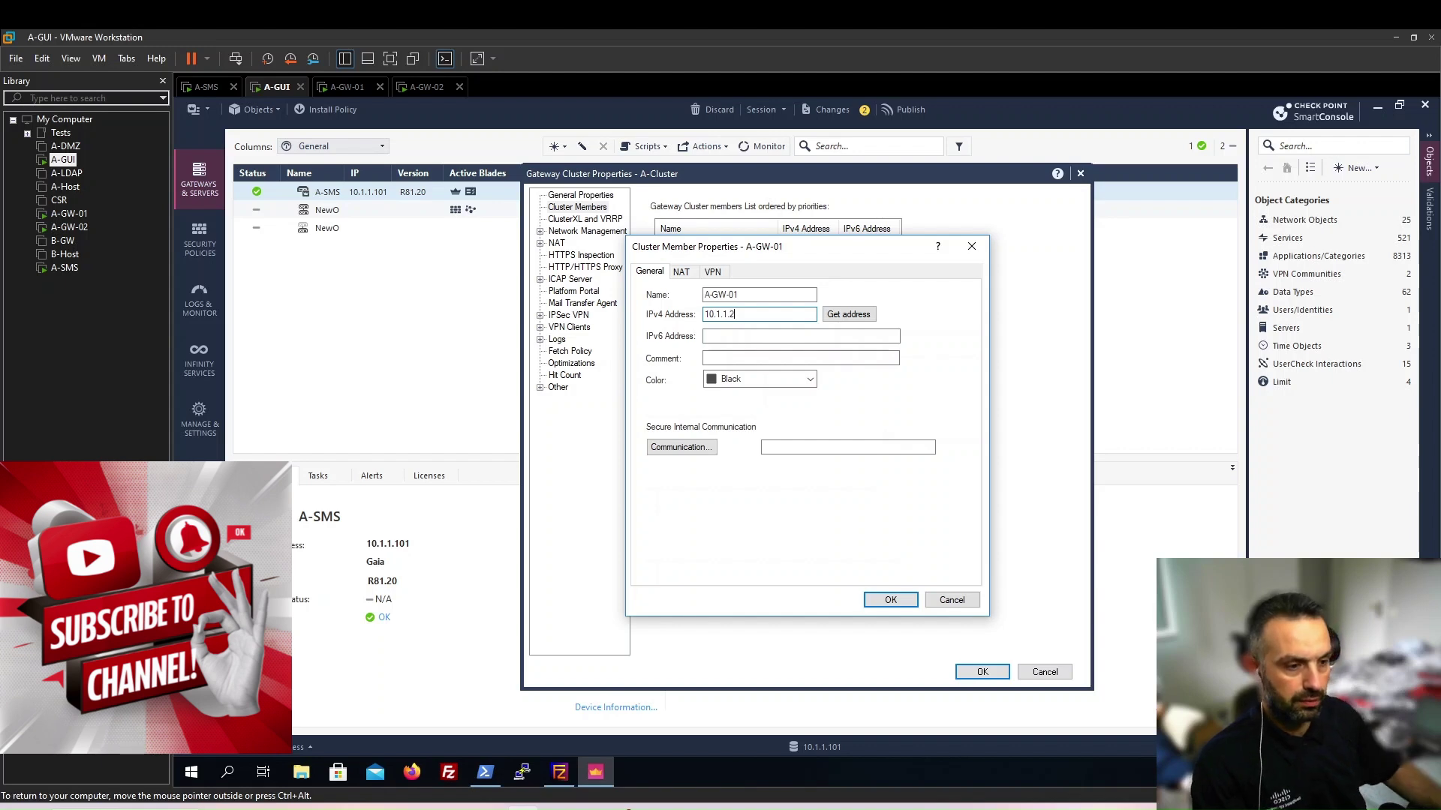
text(2)
click(796, 379)
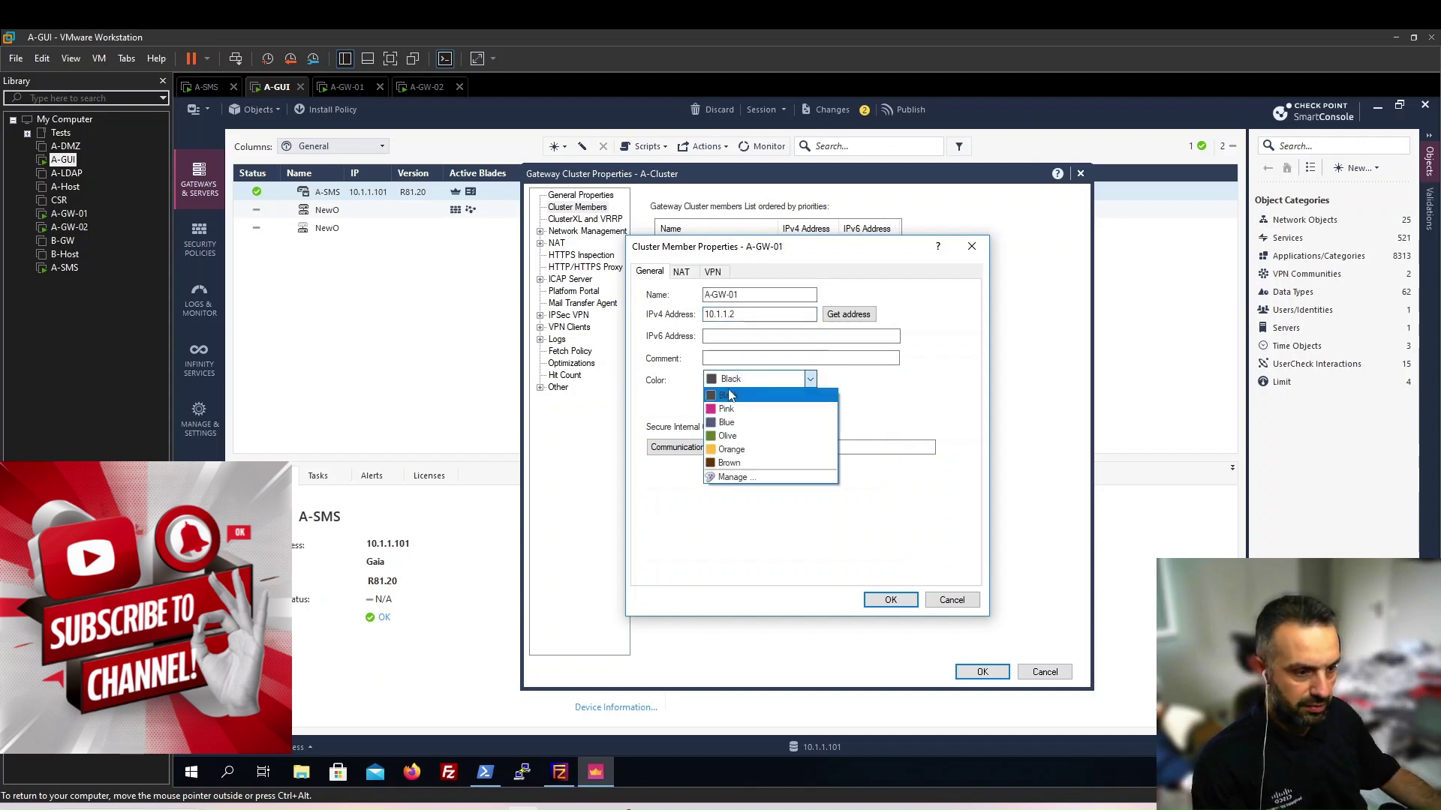
click(726, 409)
Enter and confirm the one-time password, initialize SIC trust with A-GW-01, and save the member
click(681, 447)
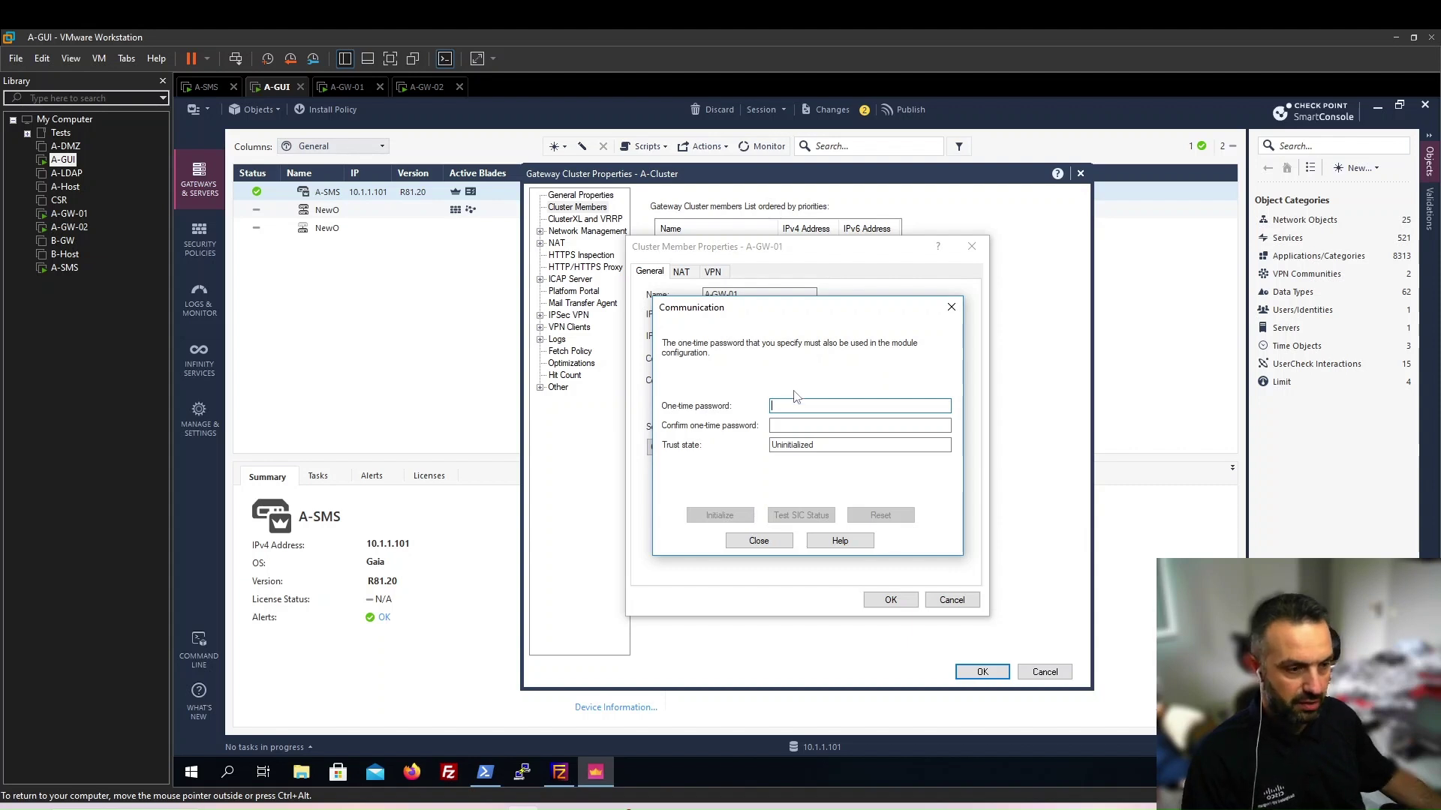
text(p)
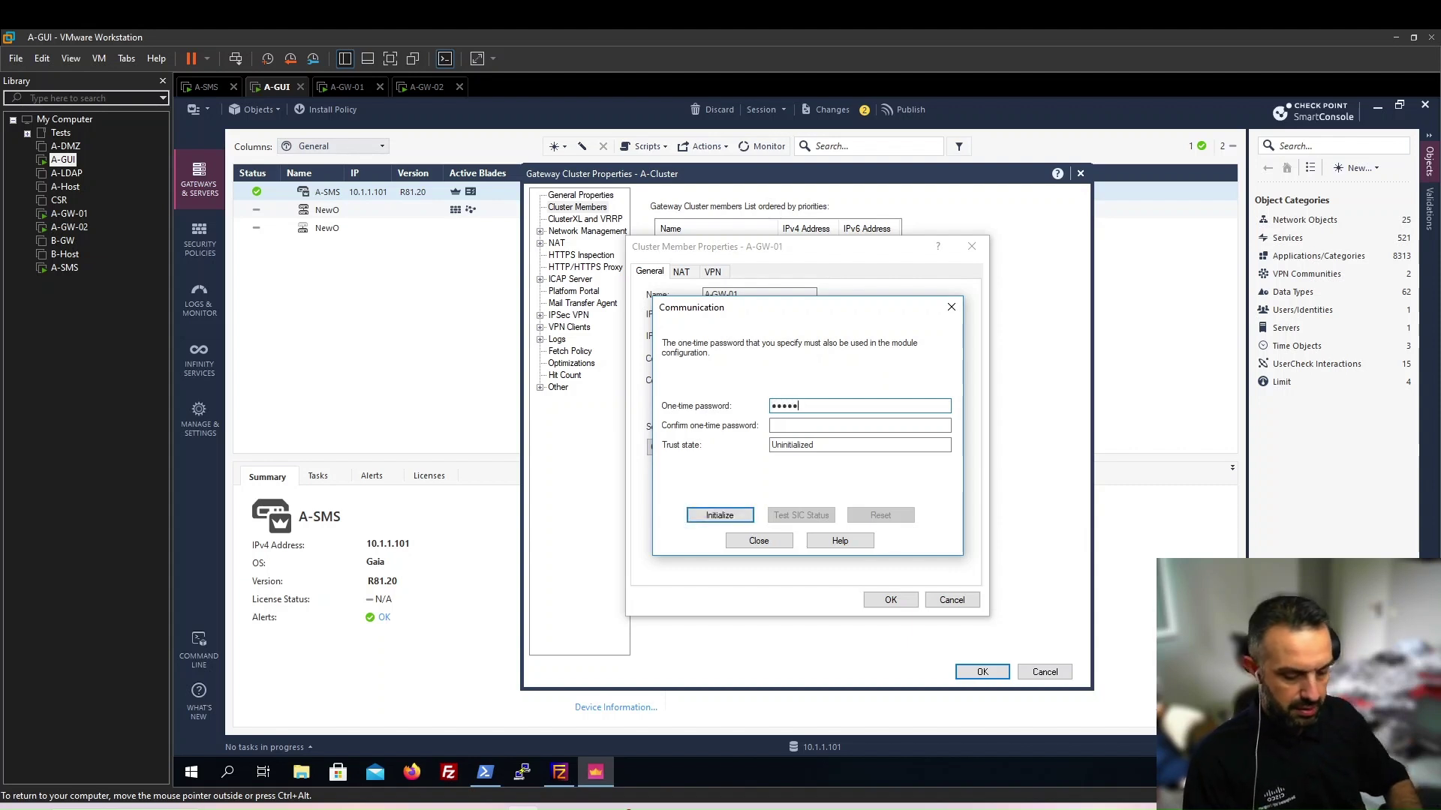
key(Tab)
text(C)
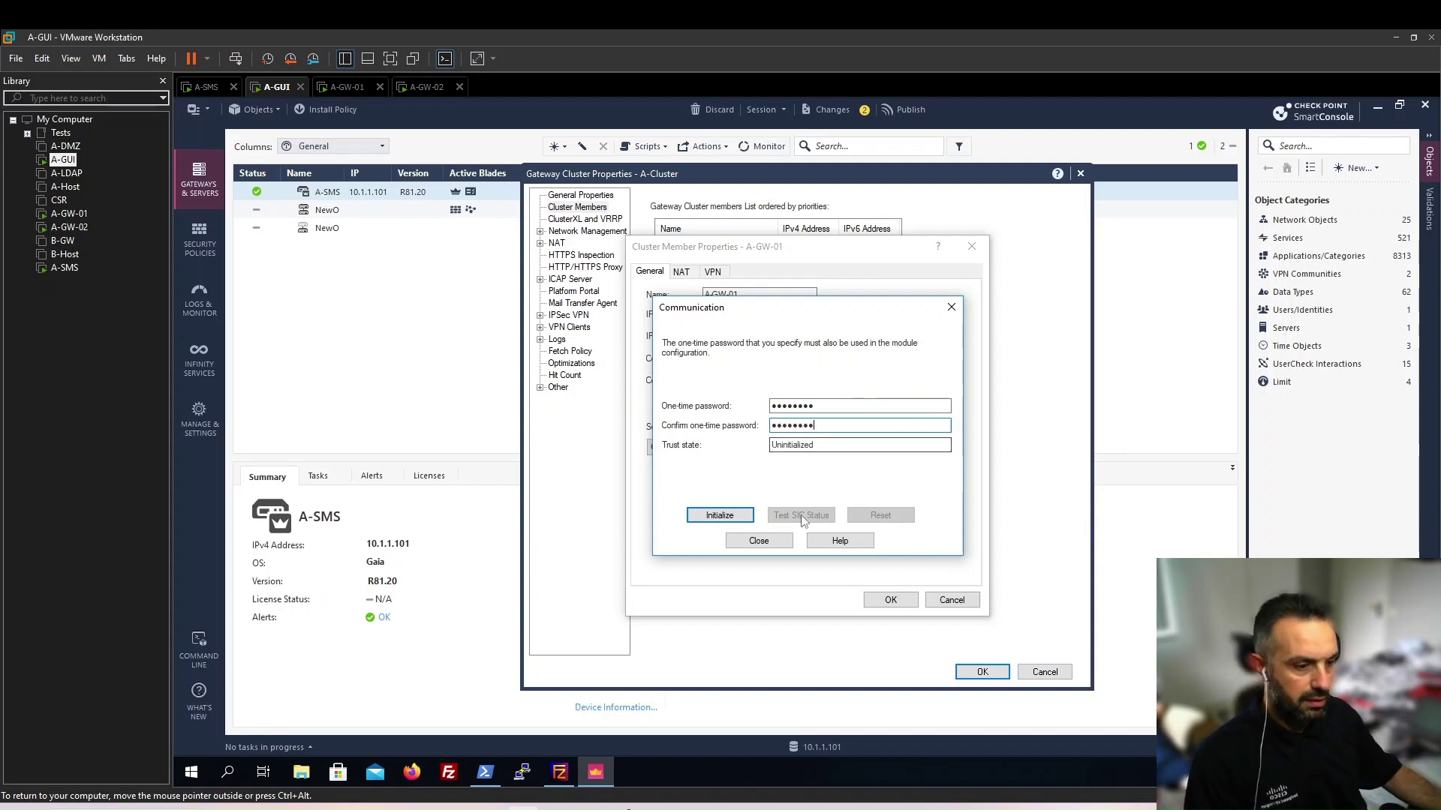
click(719, 516)
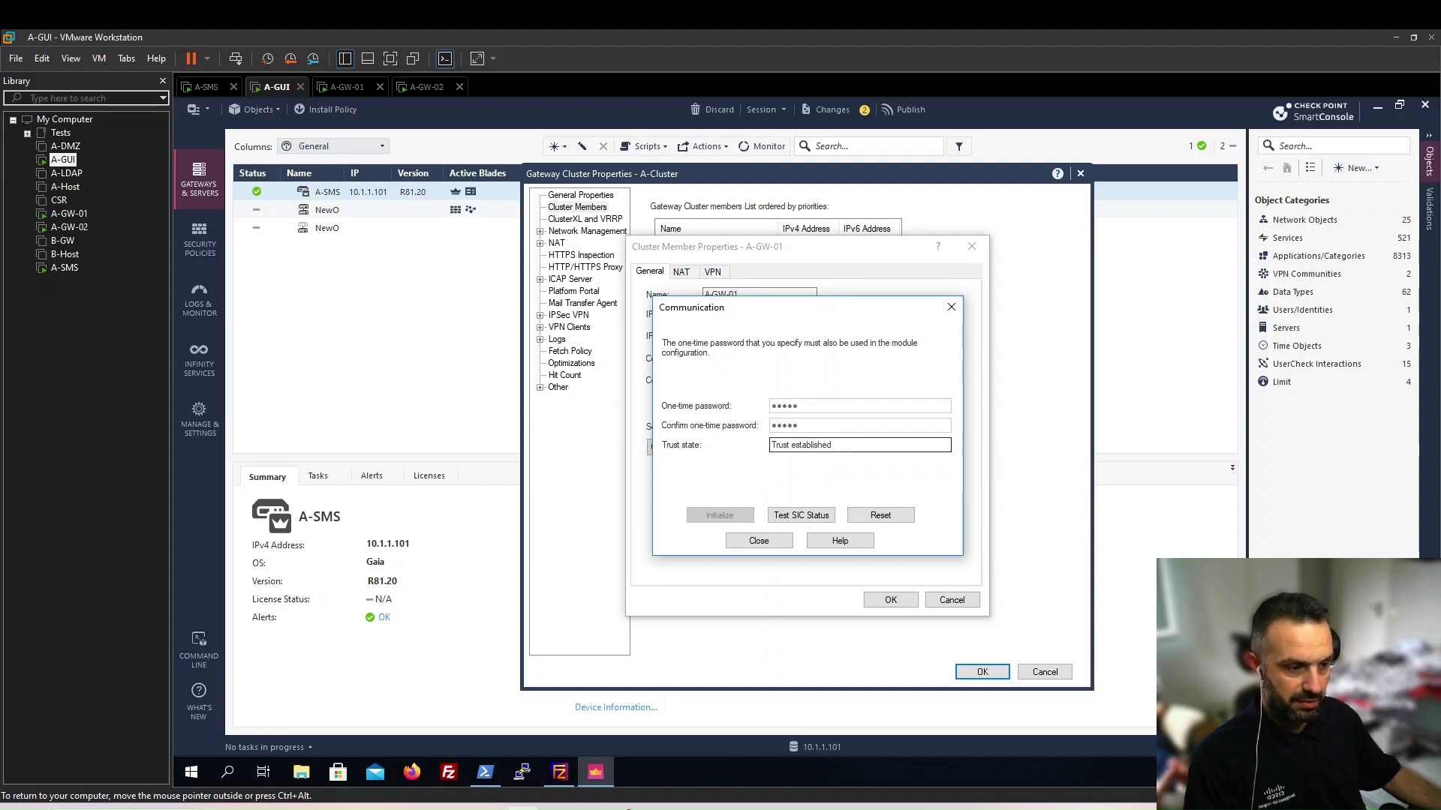
click(749, 545)
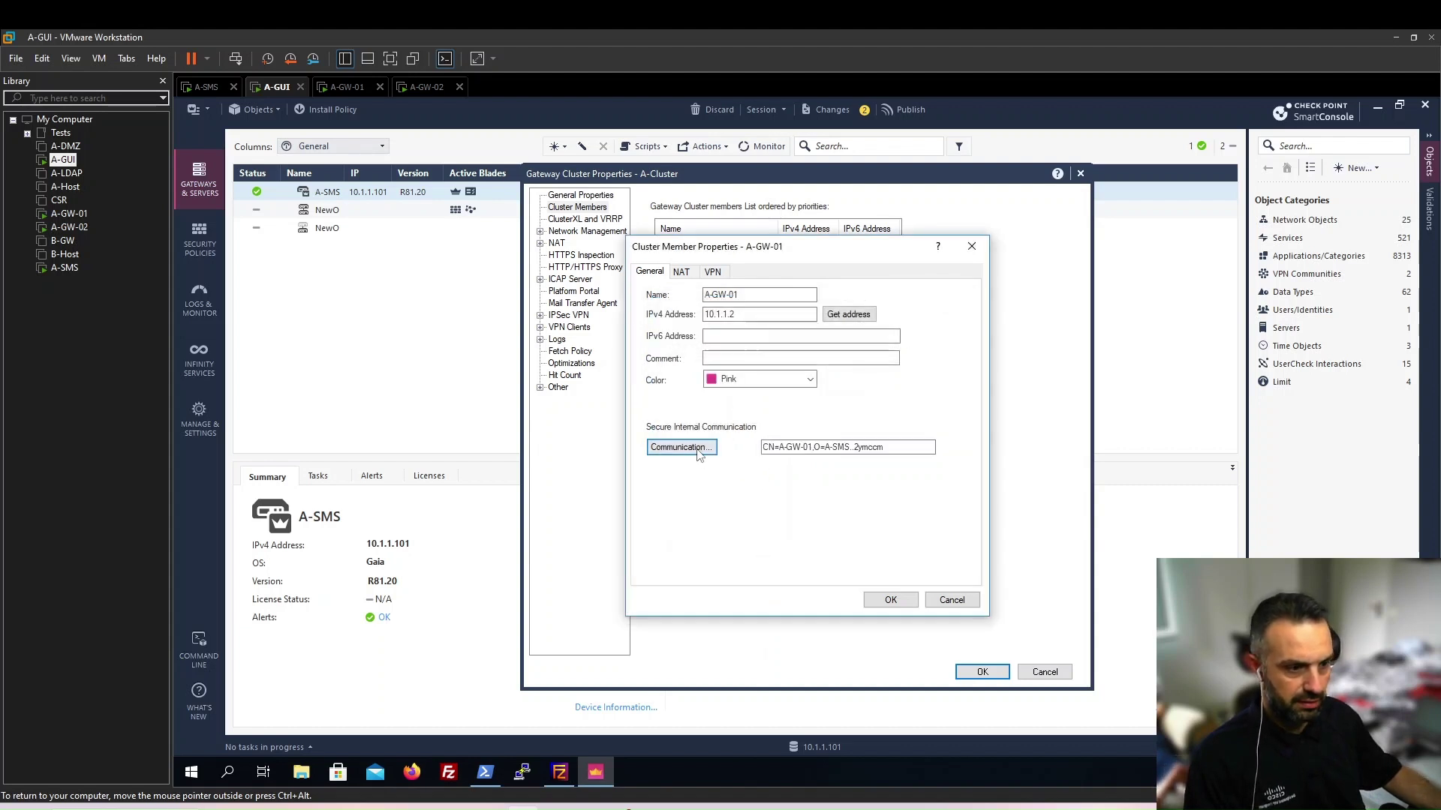
click(891, 600)
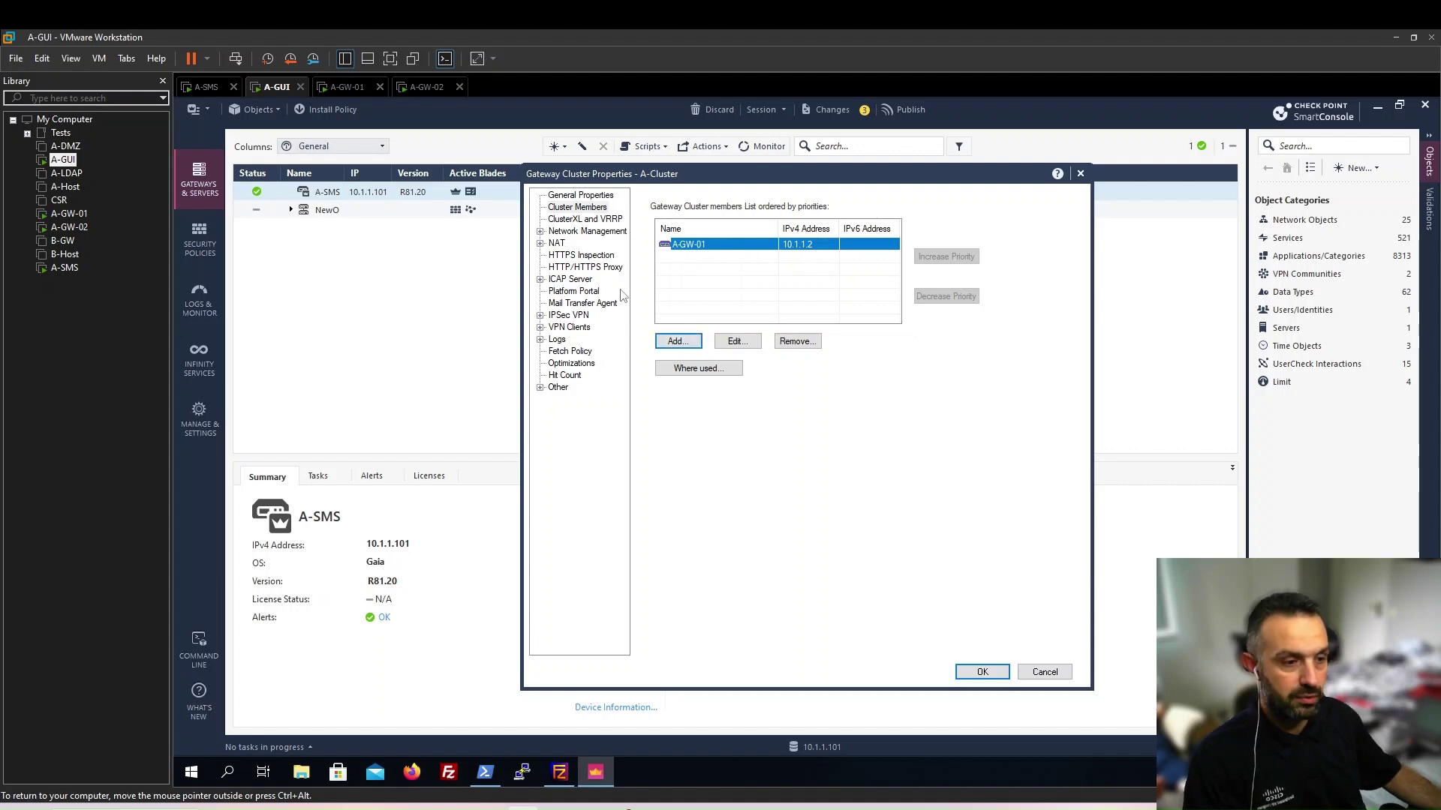
Add a new cluster member A-GW-02 with IPv4 address 10.1.1.3 and colour Pink
click(678, 341)
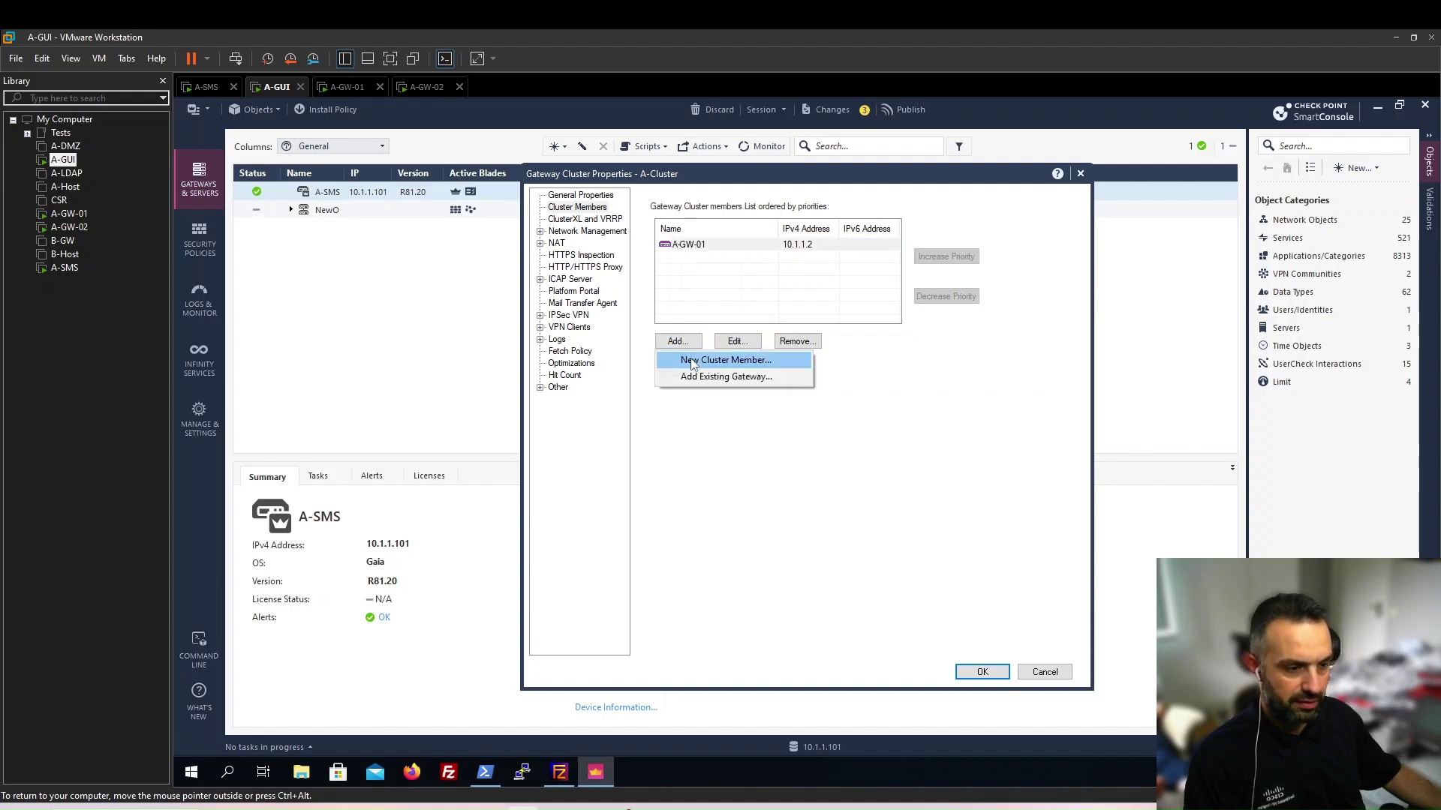
click(692, 361)
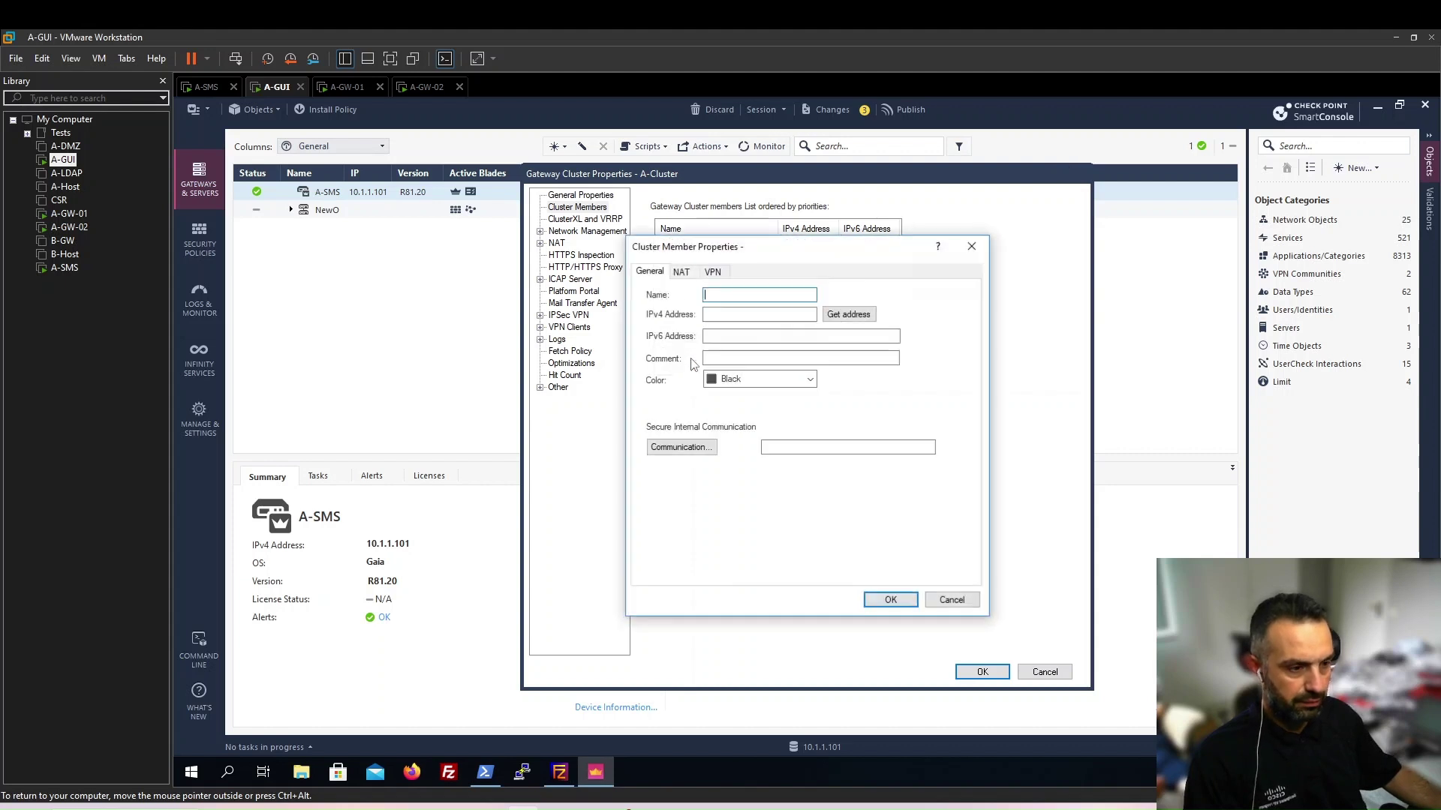
text(A-GW)
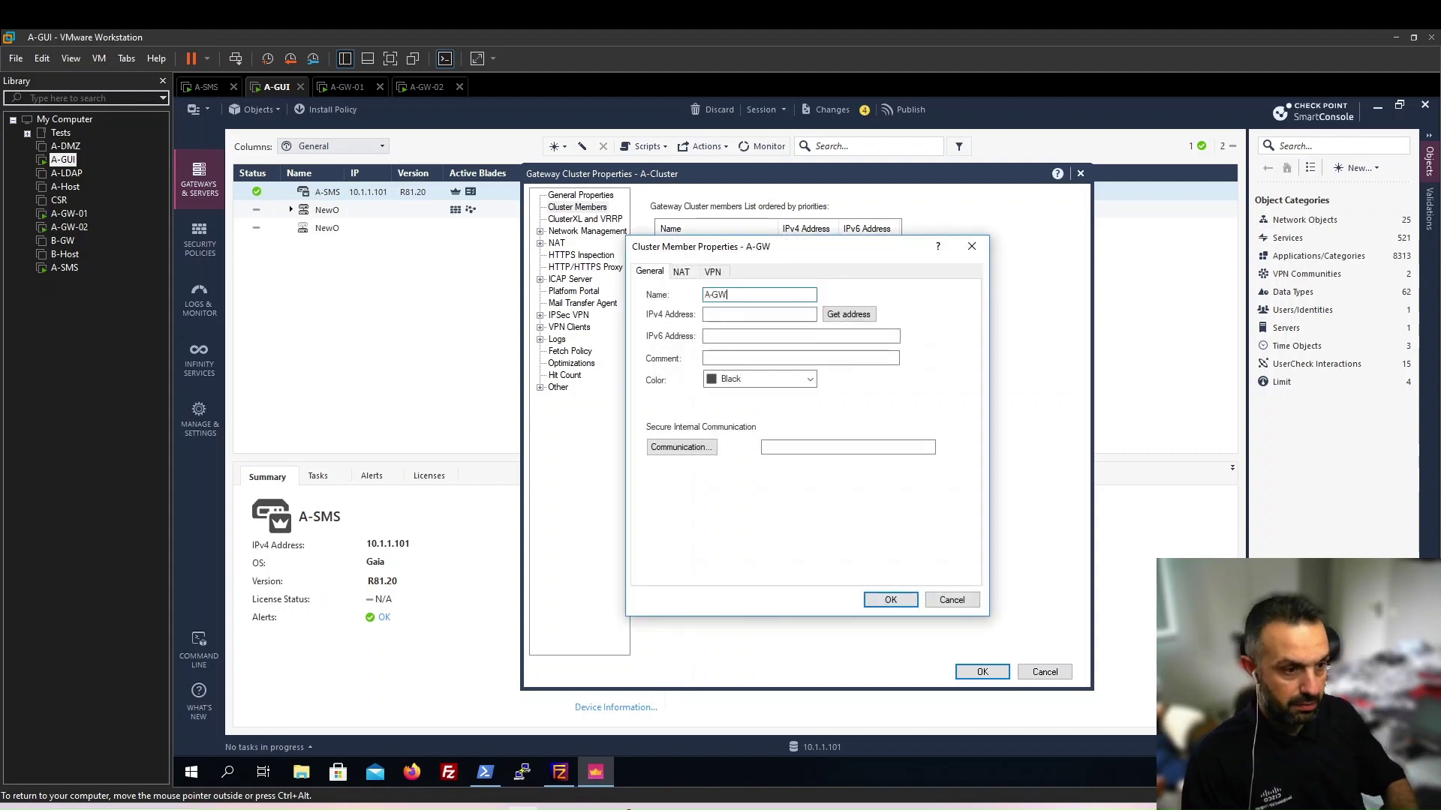
text(-02)
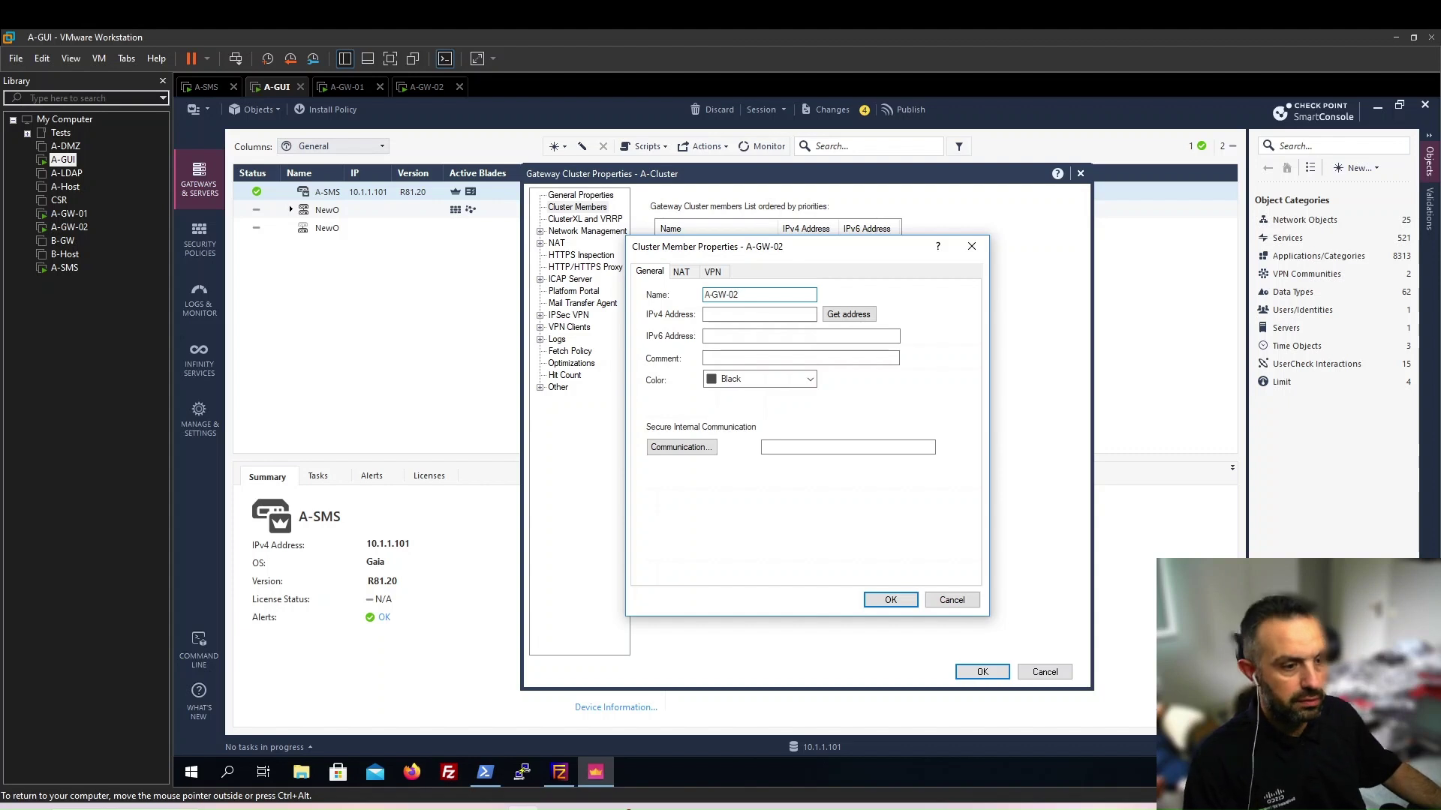
click(760, 314)
text(10.0)
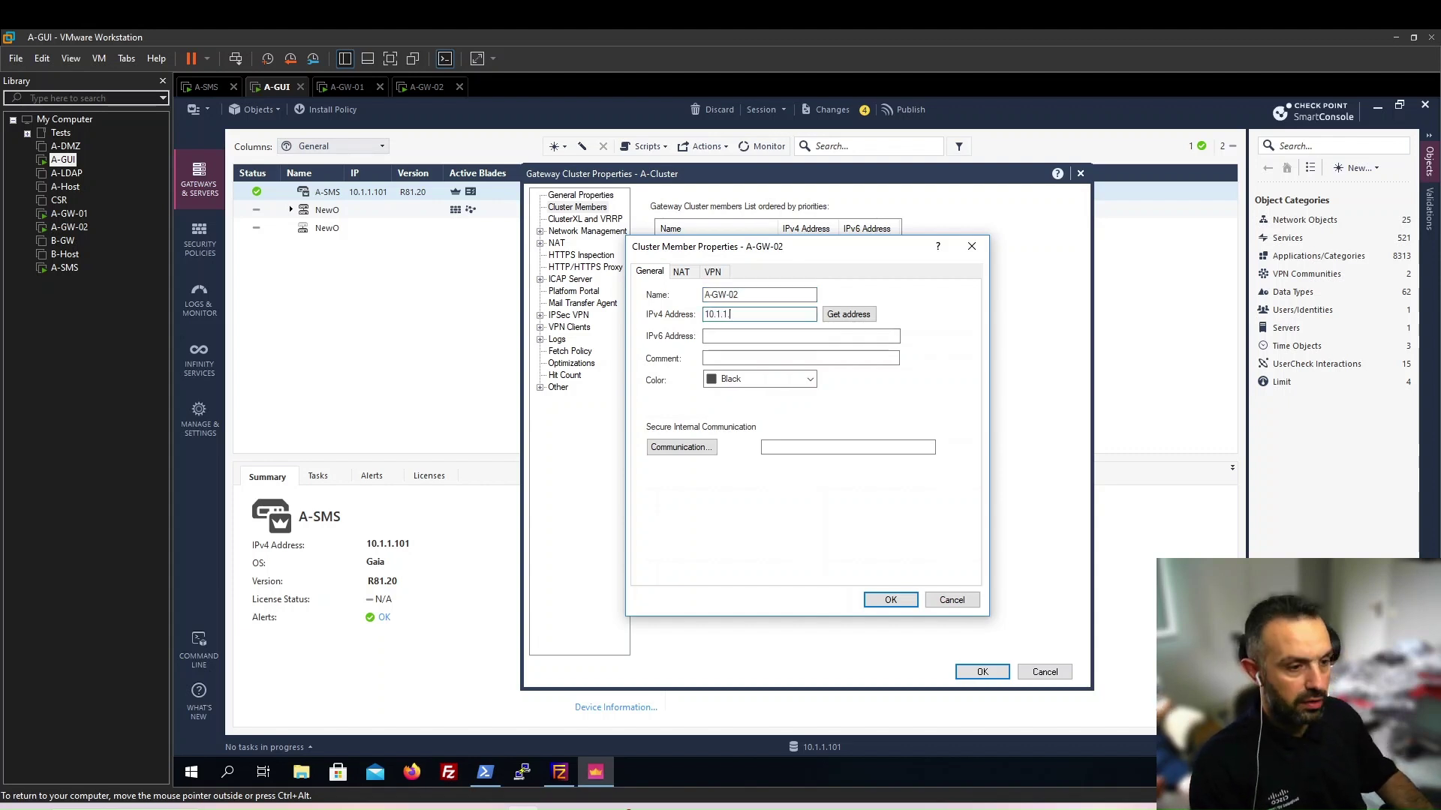
click(758, 380)
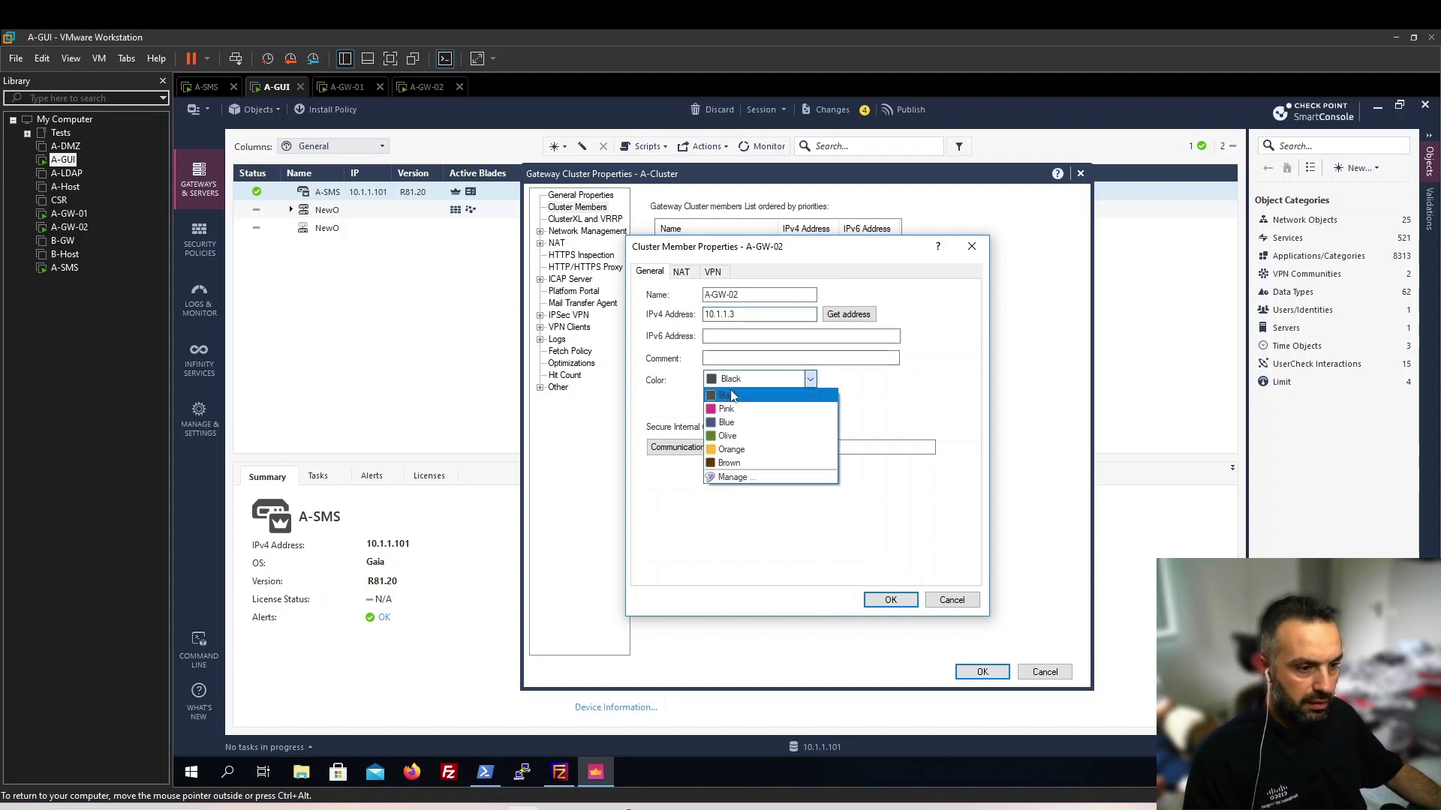
click(739, 411)
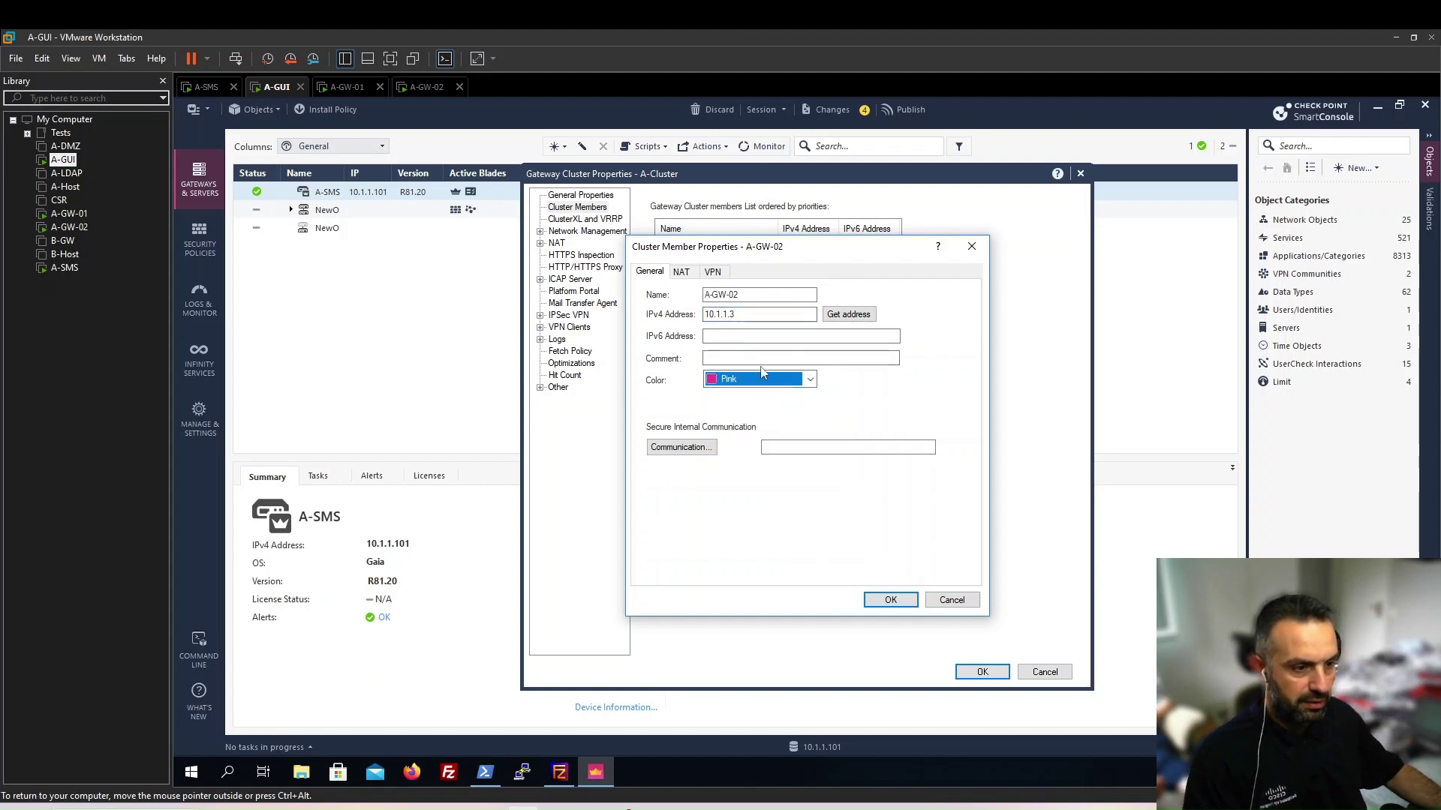
Enter and confirm the one-time password and initialize SIC trust with A-GW-02
click(680, 448)
text(1234)
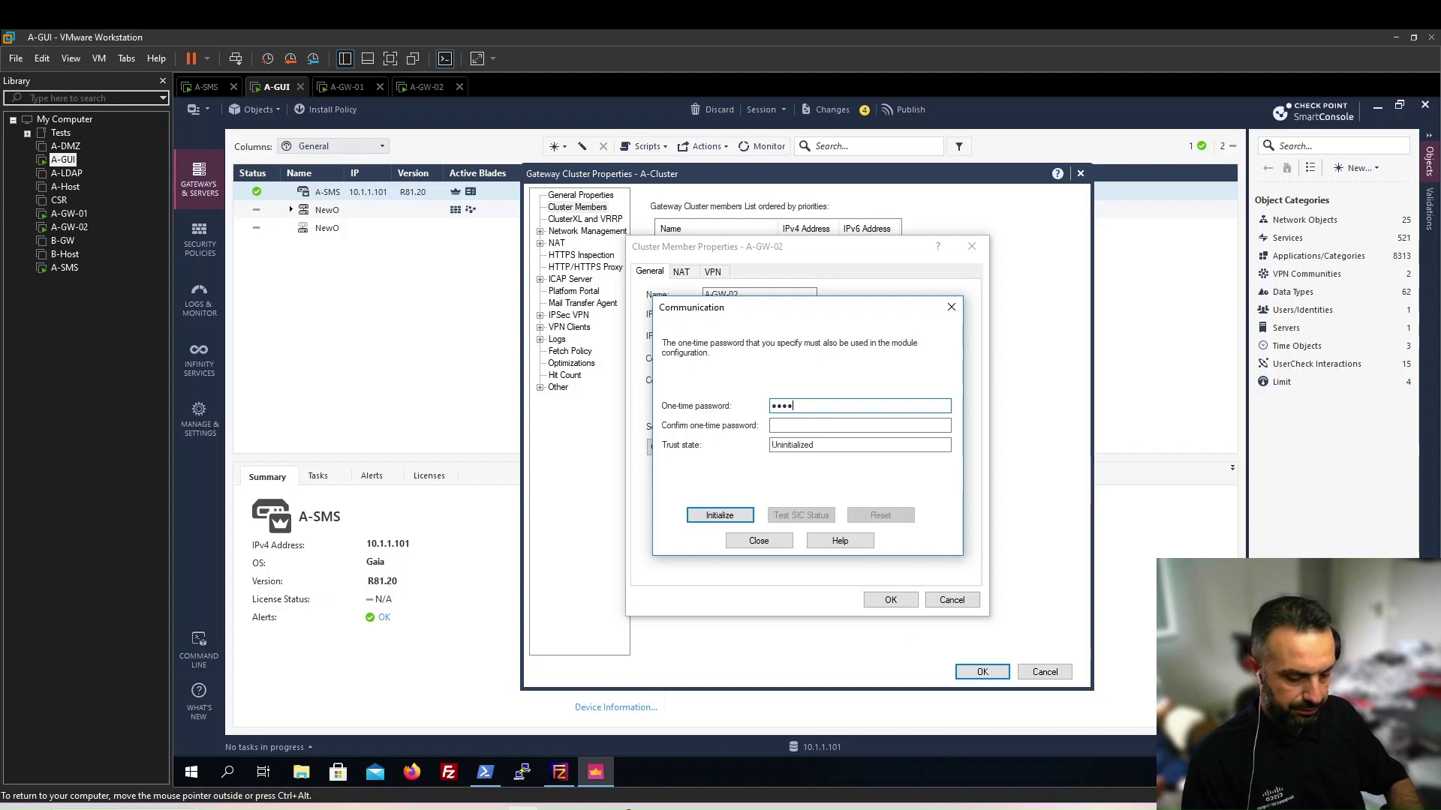
text(5678)
key(Tab)
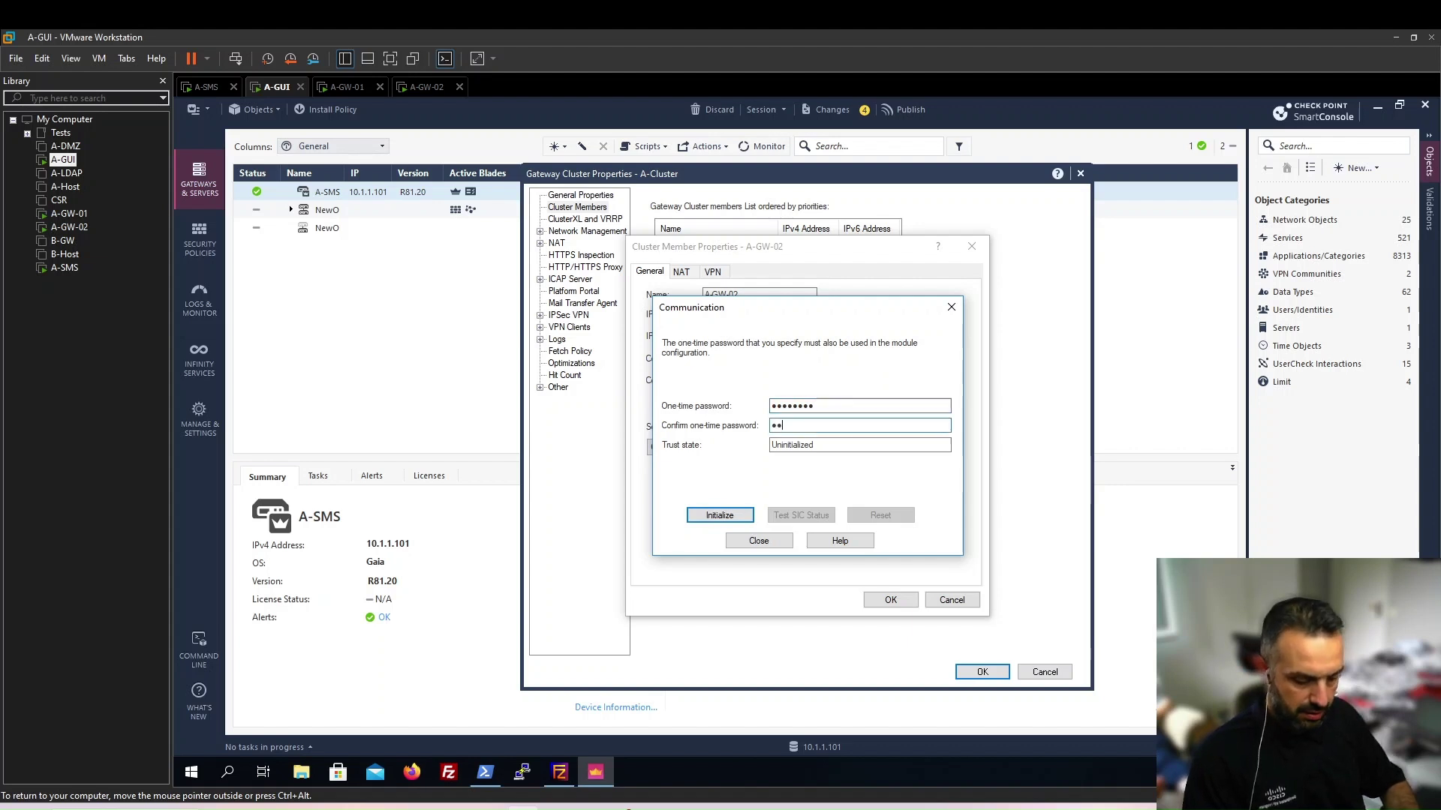
click(702, 518)
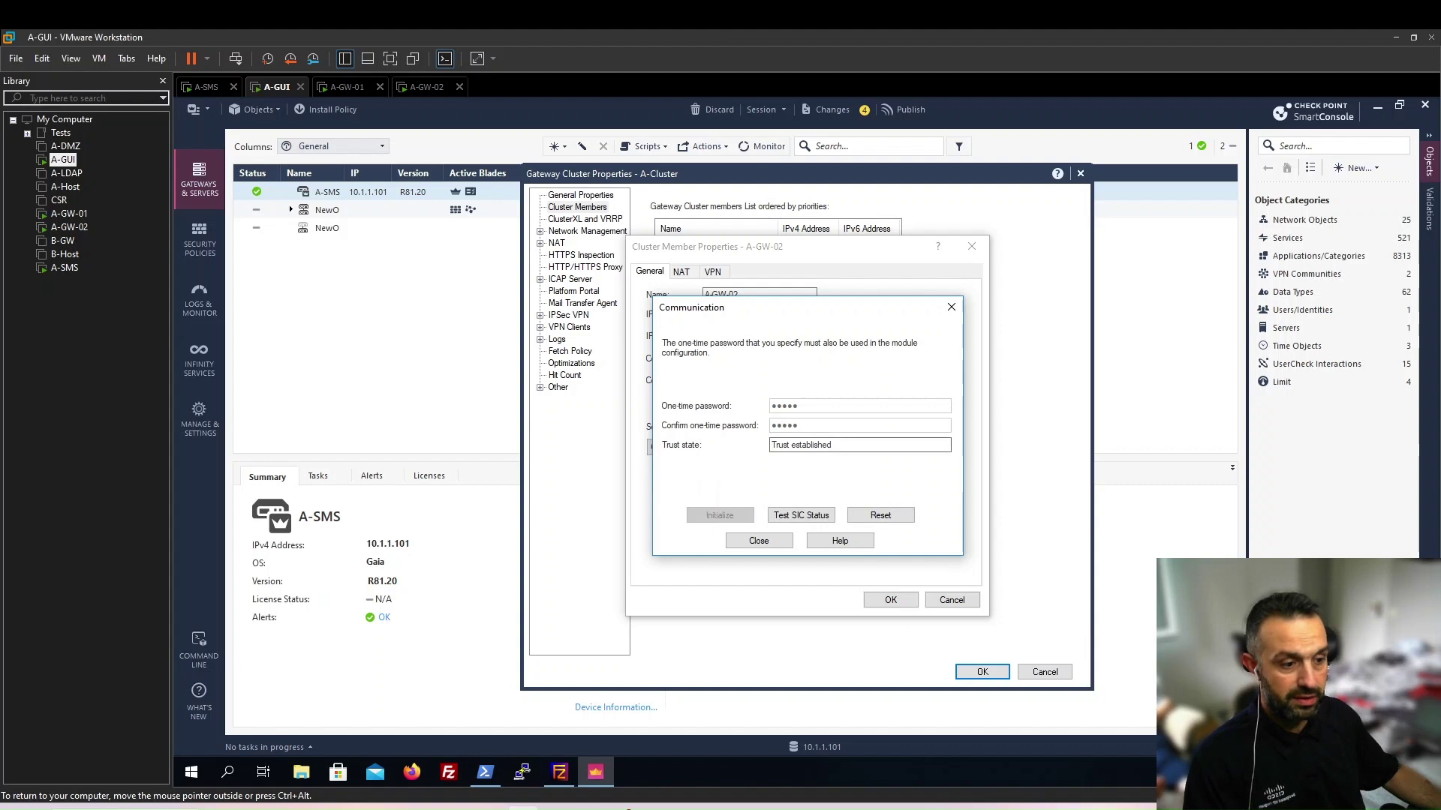
click(759, 541)
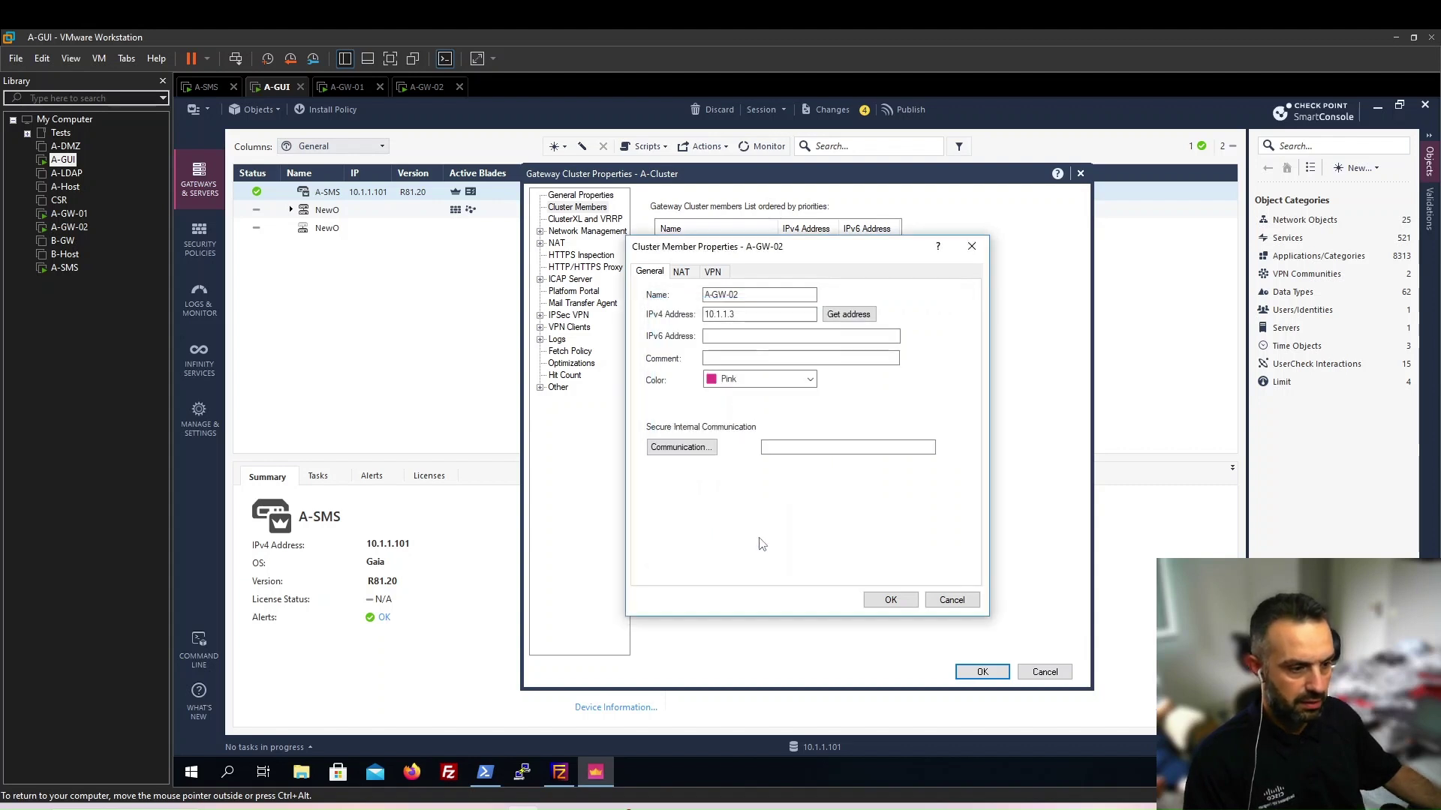
Save A-GW-02 as a member and decline the cluster's missing-interfaces warning
click(891, 600)
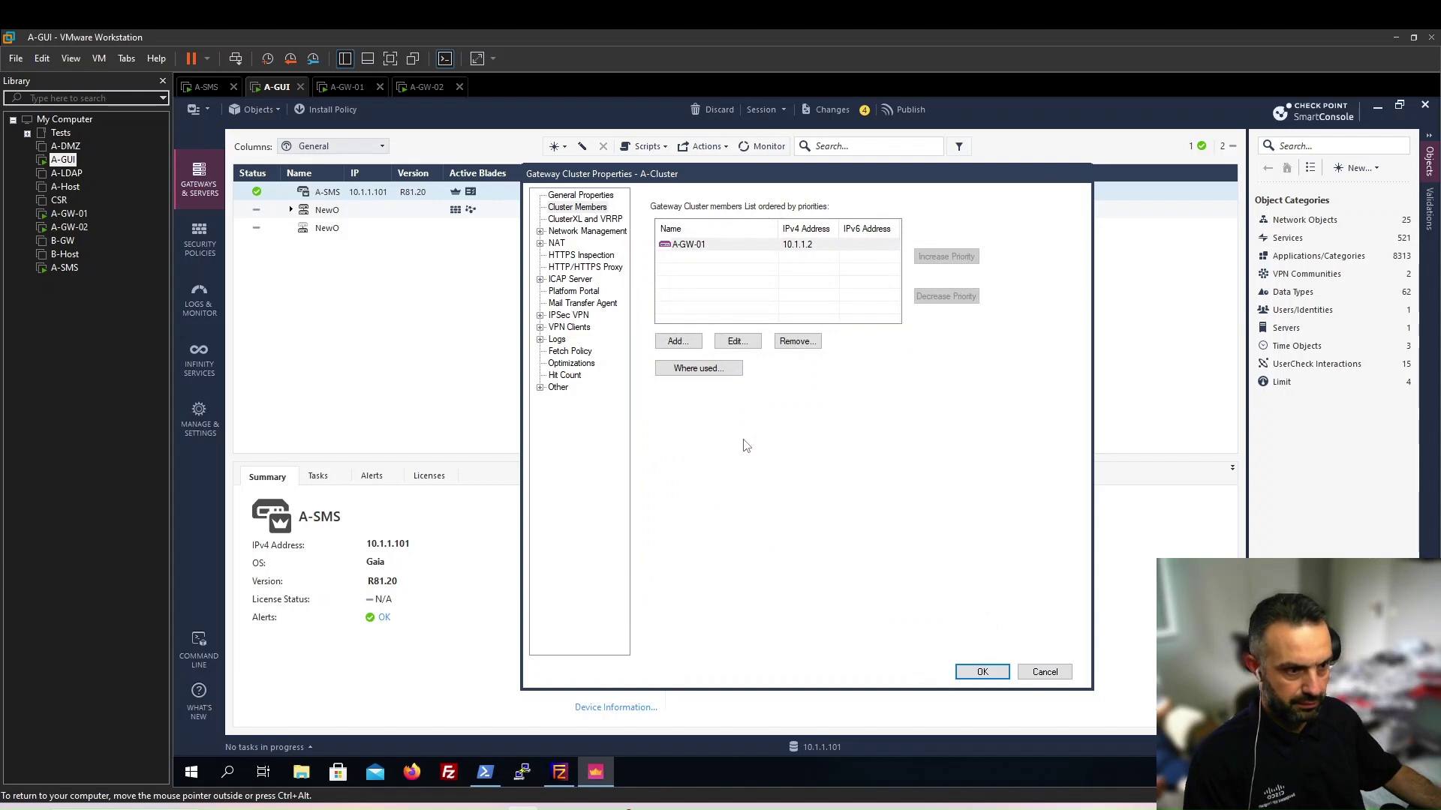
click(968, 676)
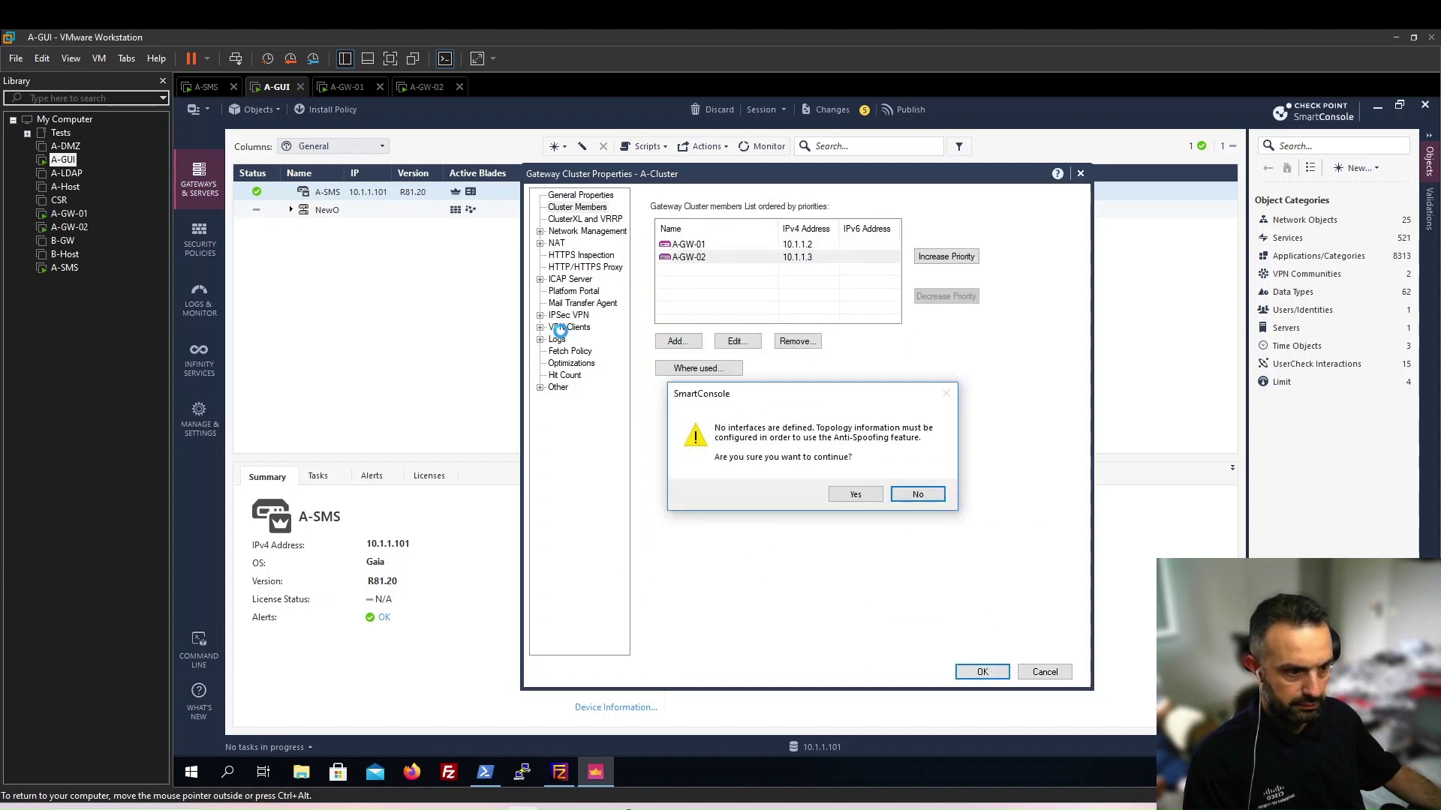
click(919, 495)
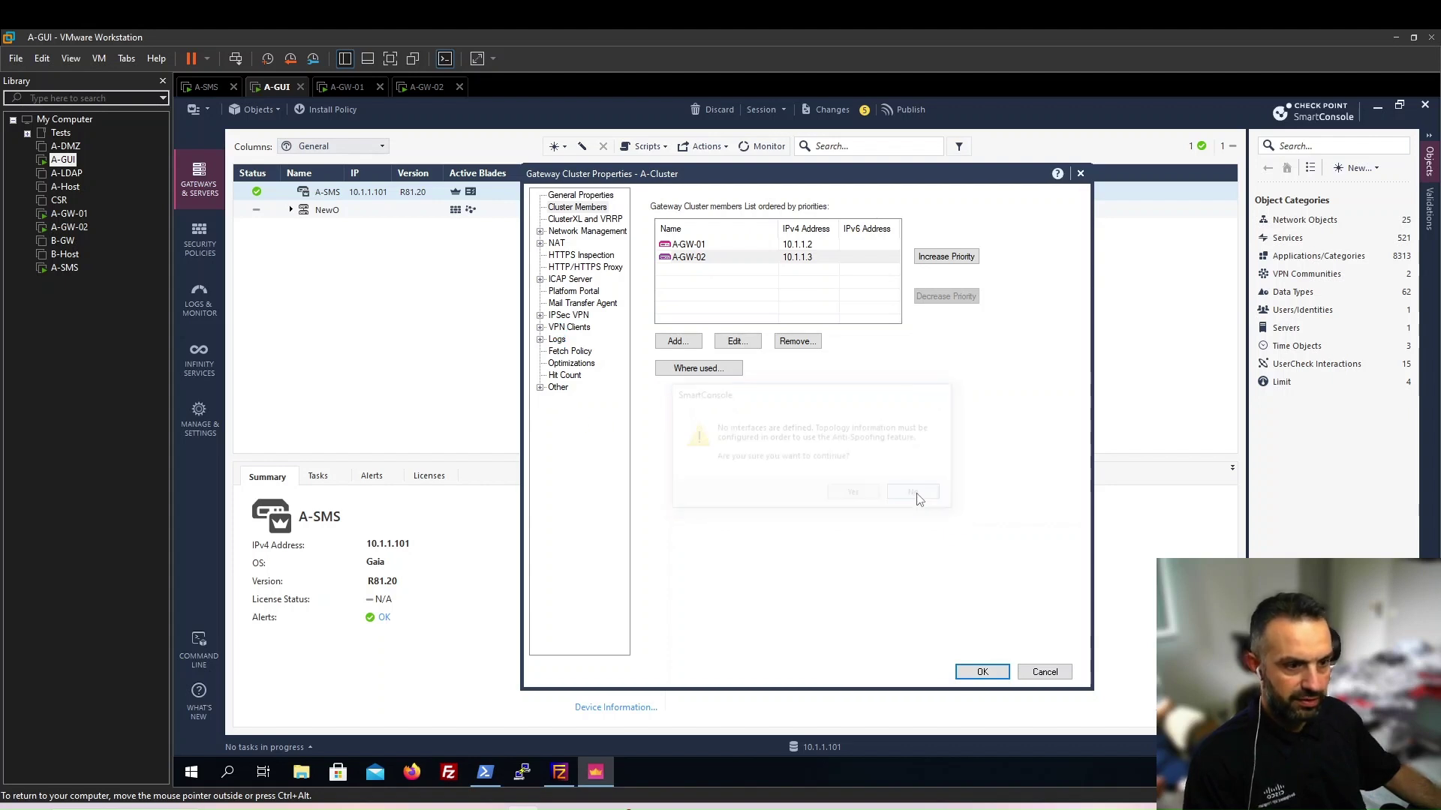
In Network Management, fetch interfaces eth0–eth5 for both members without topology
click(589, 232)
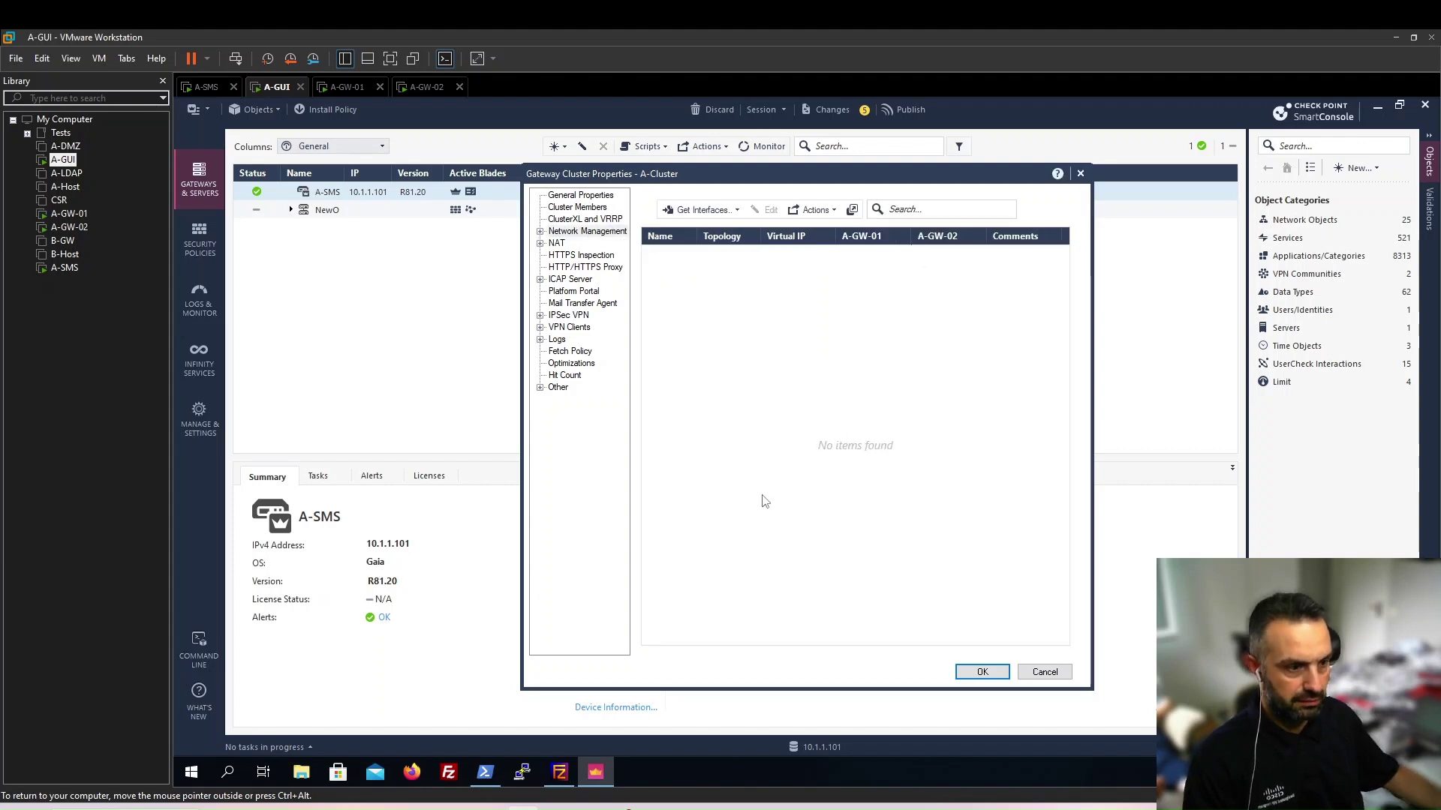
click(738, 210)
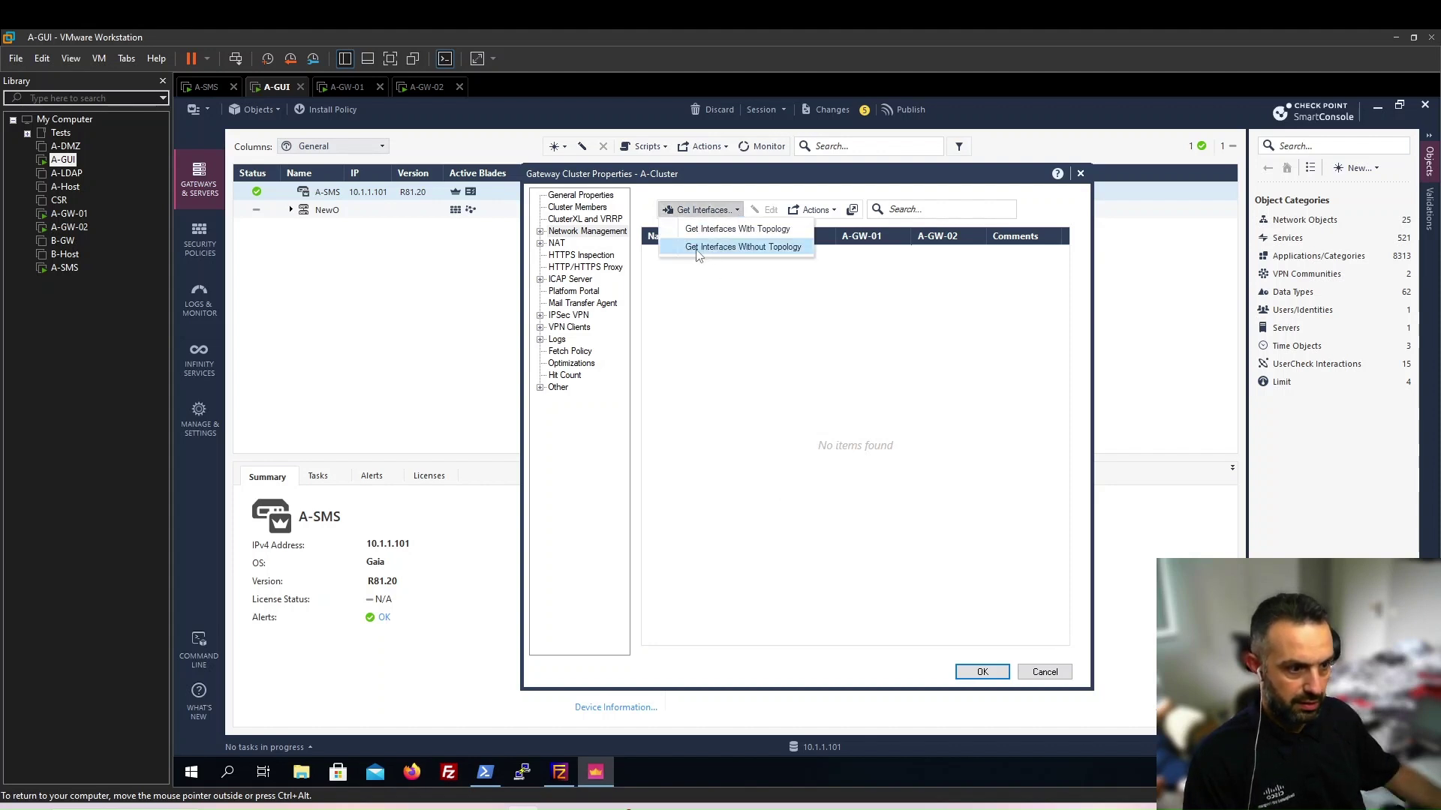
click(748, 249)
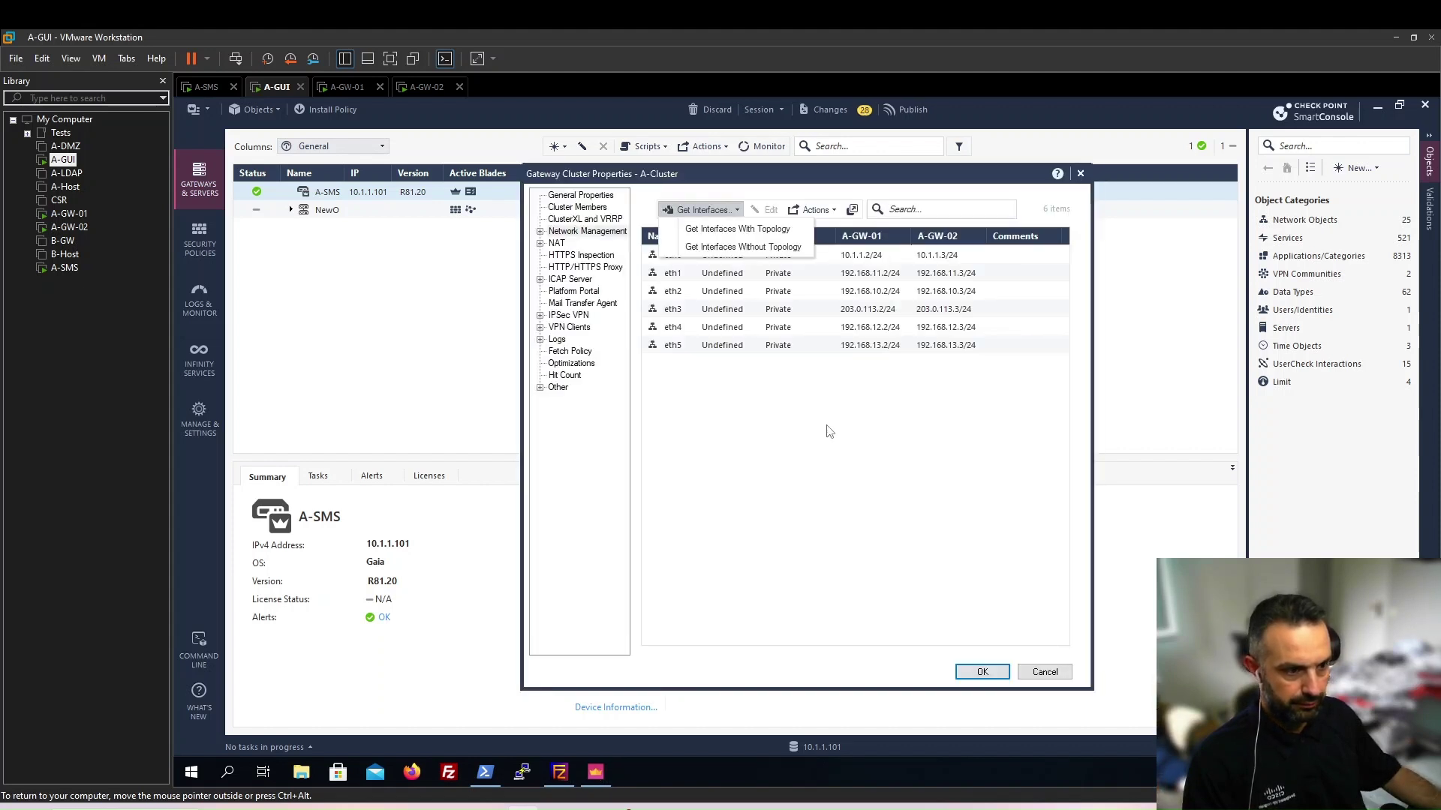
click(820, 434)
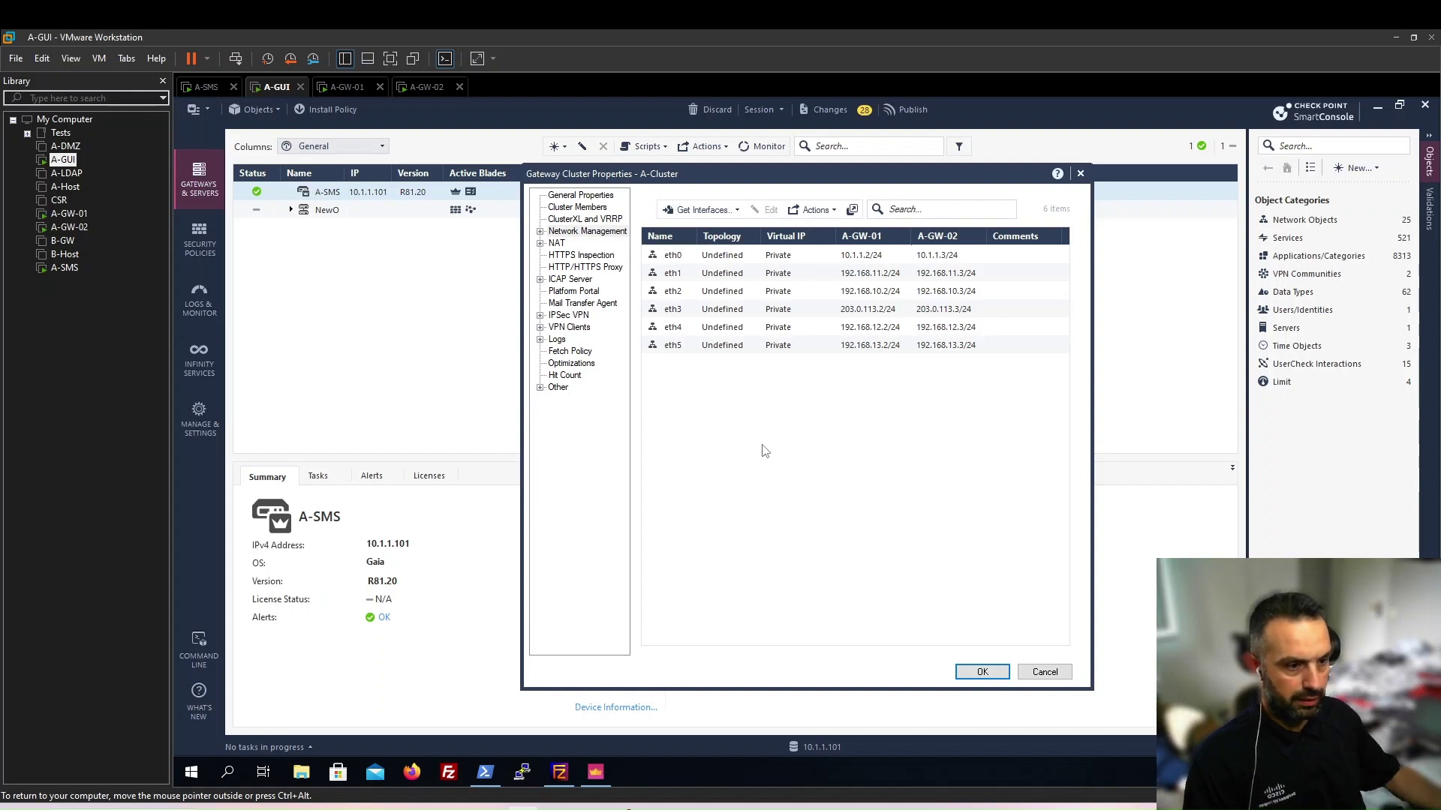